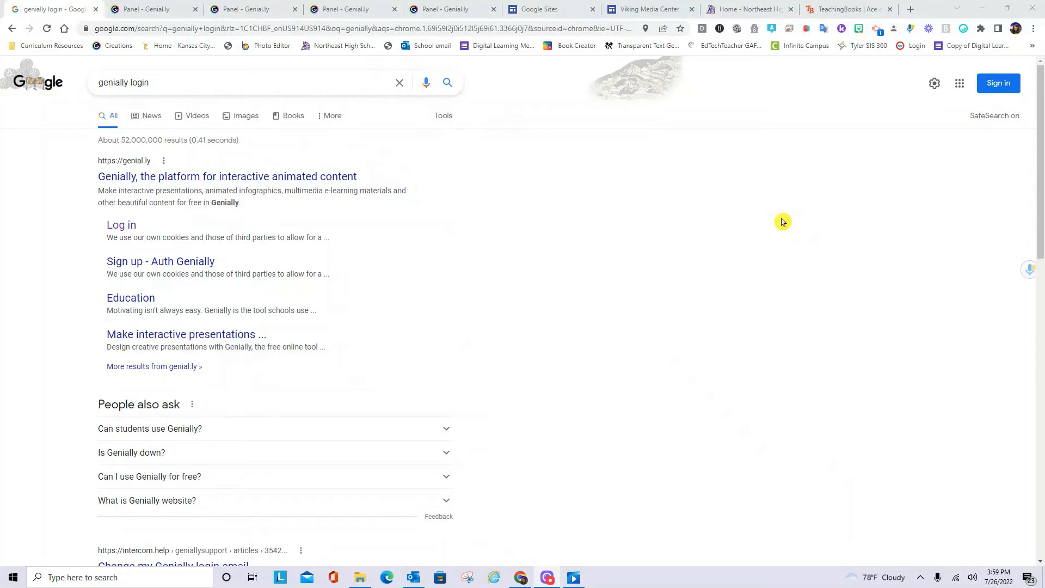
Switch to Genially and look over the existing creations and the community inspiration gallery.
{"action": "left_click", "coordinate": [149, 9]}
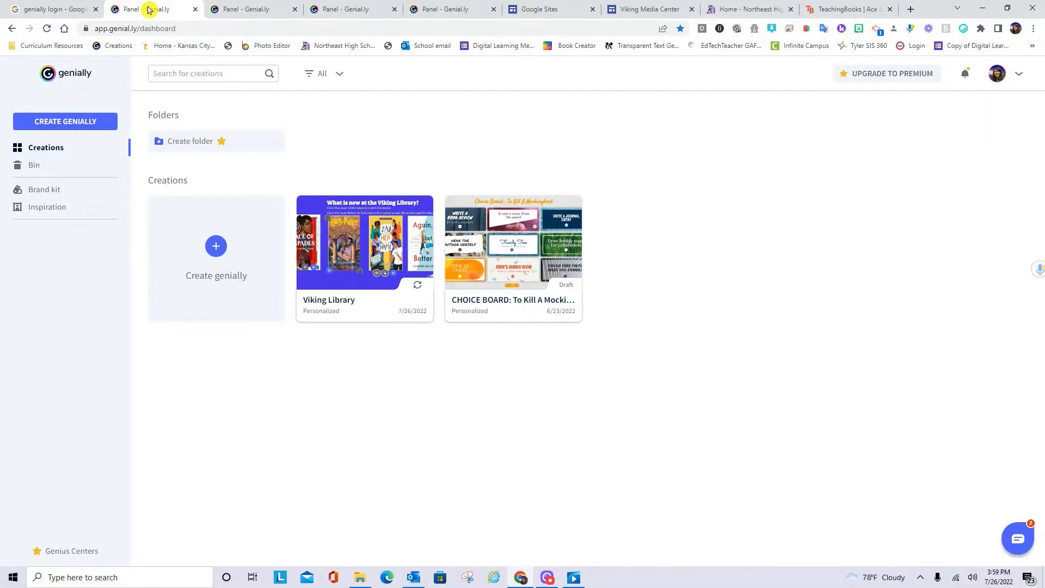
{"action": "mouse_move", "coordinate": [526, 253]}
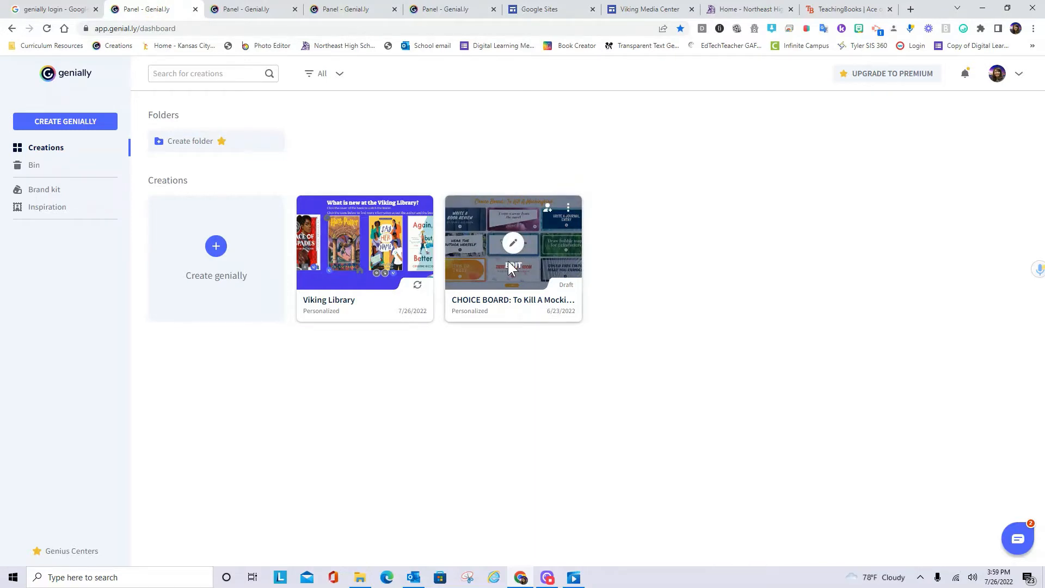
{"action": "mouse_move", "coordinate": [347, 249]}
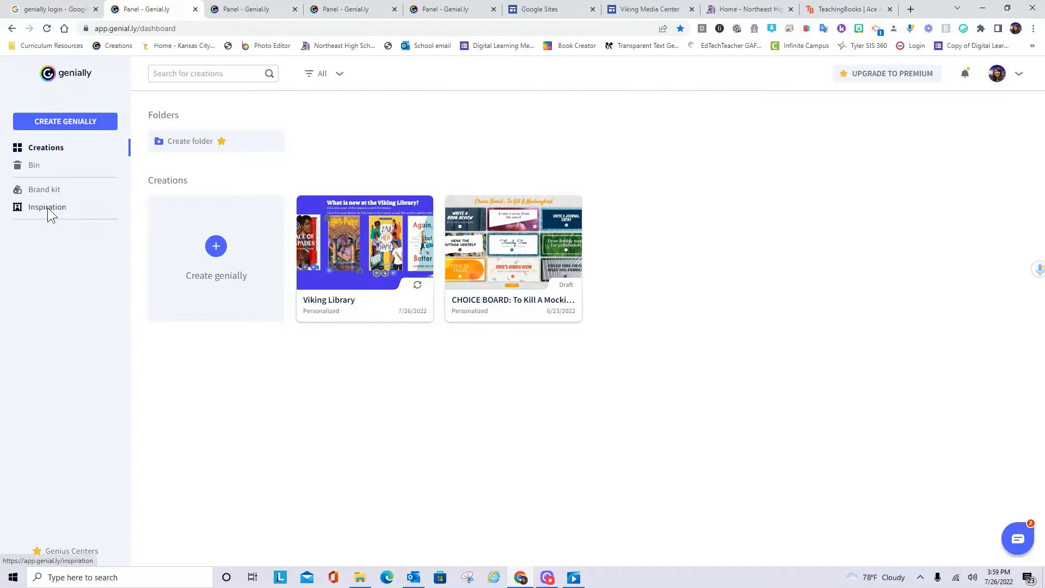
{"action": "left_click", "coordinate": [250, 9]}
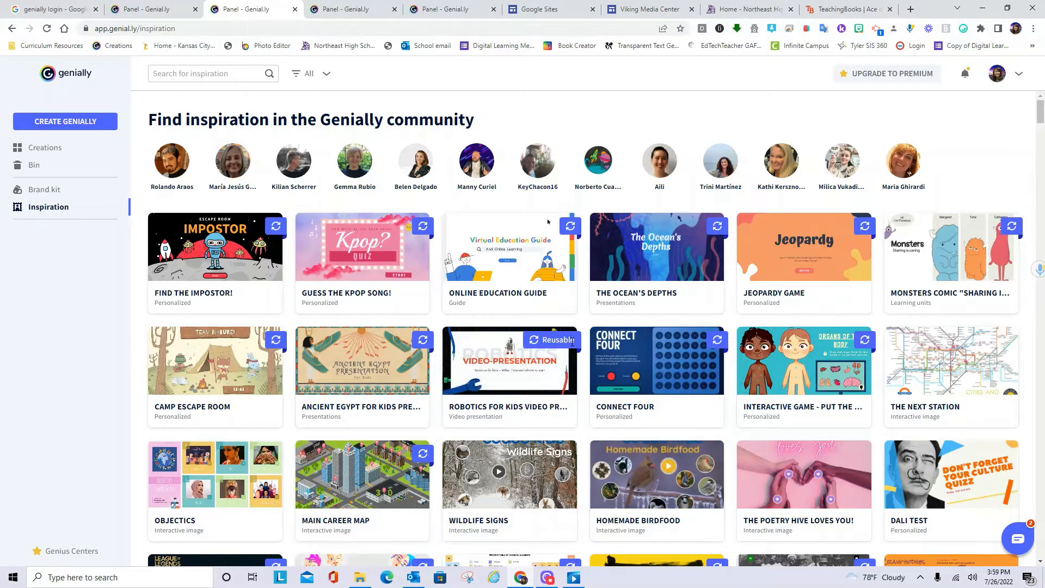
{"action": "left_click", "coordinate": [544, 346]}
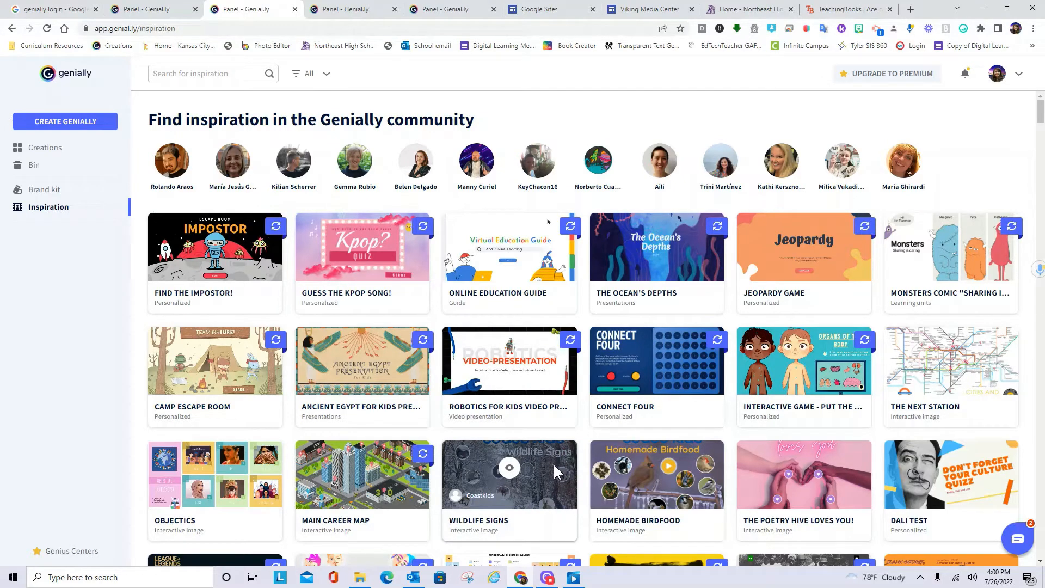
Create a blank 1200 x 675 px presentation from the Genially dashboard, including only the White page.
{"action": "left_click", "coordinate": [347, 10]}
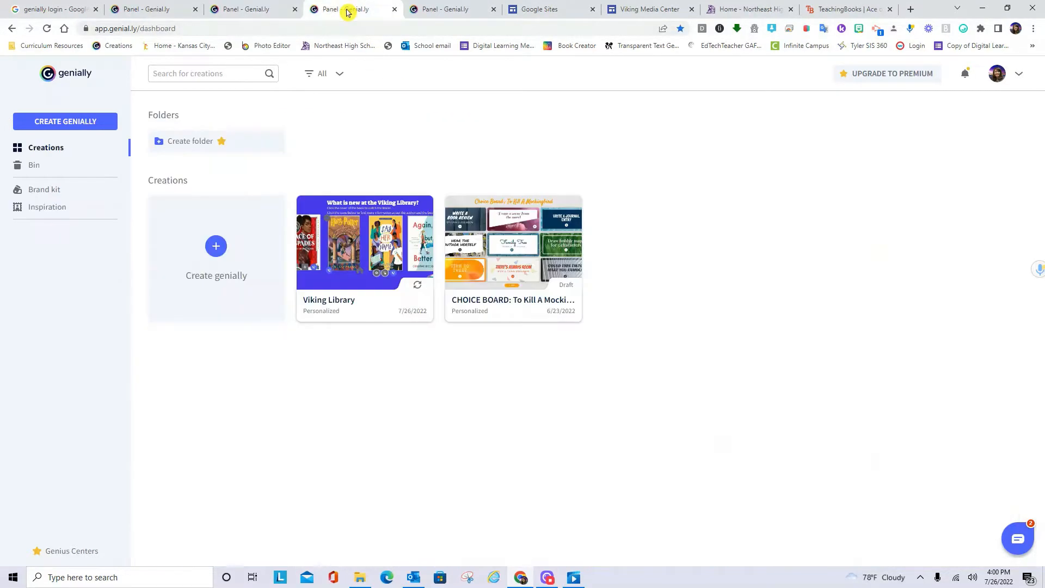
{"action": "left_click", "coordinate": [216, 248]}
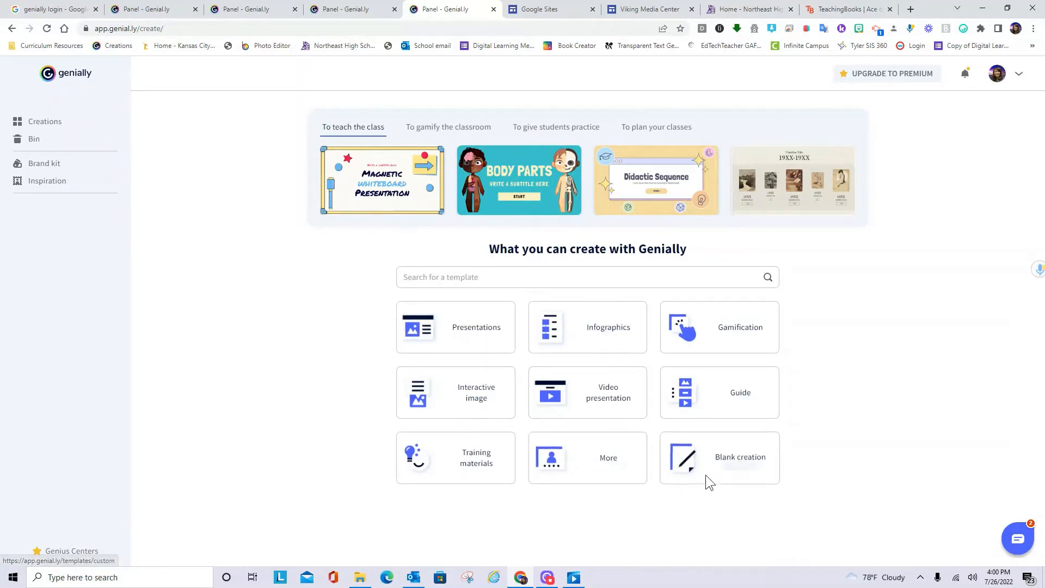
{"action": "left_click", "coordinate": [740, 467]}
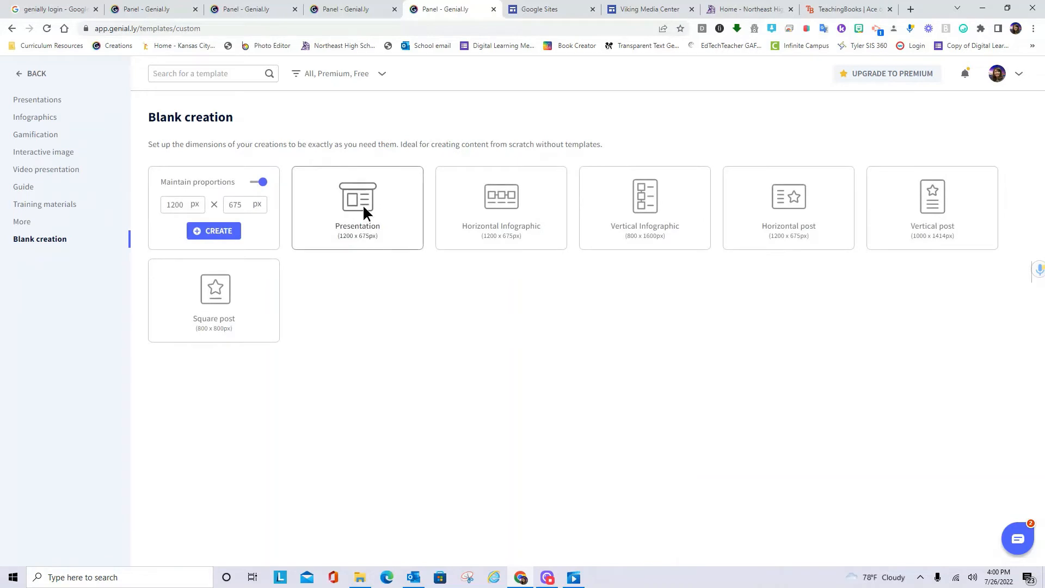
{"action": "left_click", "coordinate": [361, 213]}
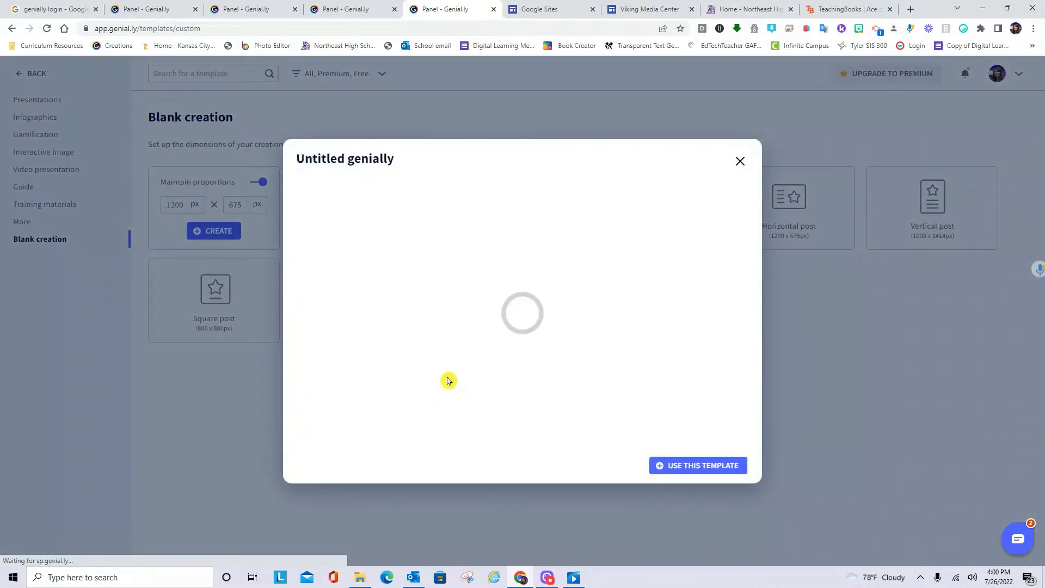
{"action": "left_click", "coordinate": [695, 466]}
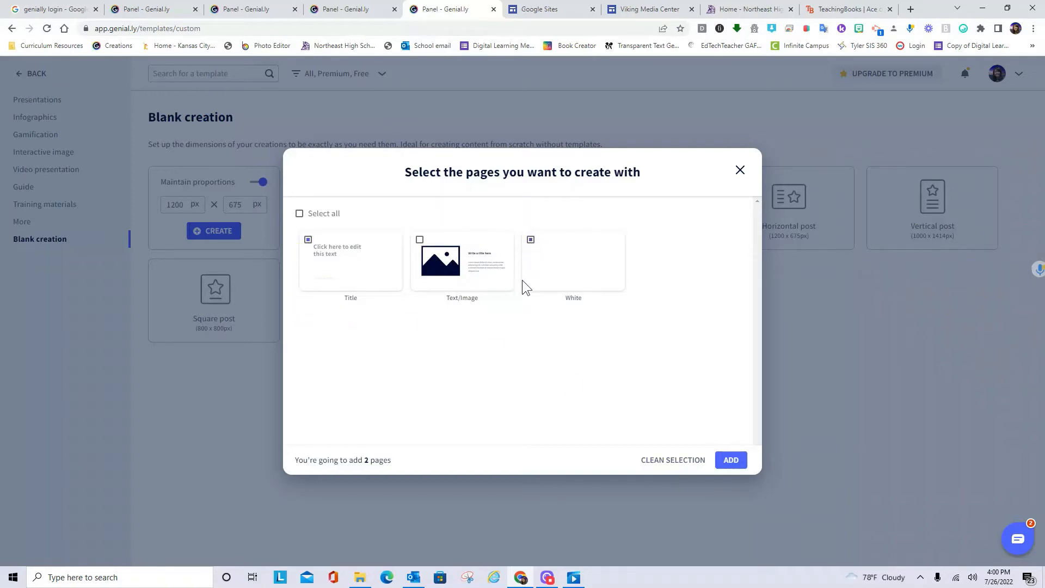
{"action": "left_click", "coordinate": [308, 239]}
{"action": "left_click", "coordinate": [732, 462]}
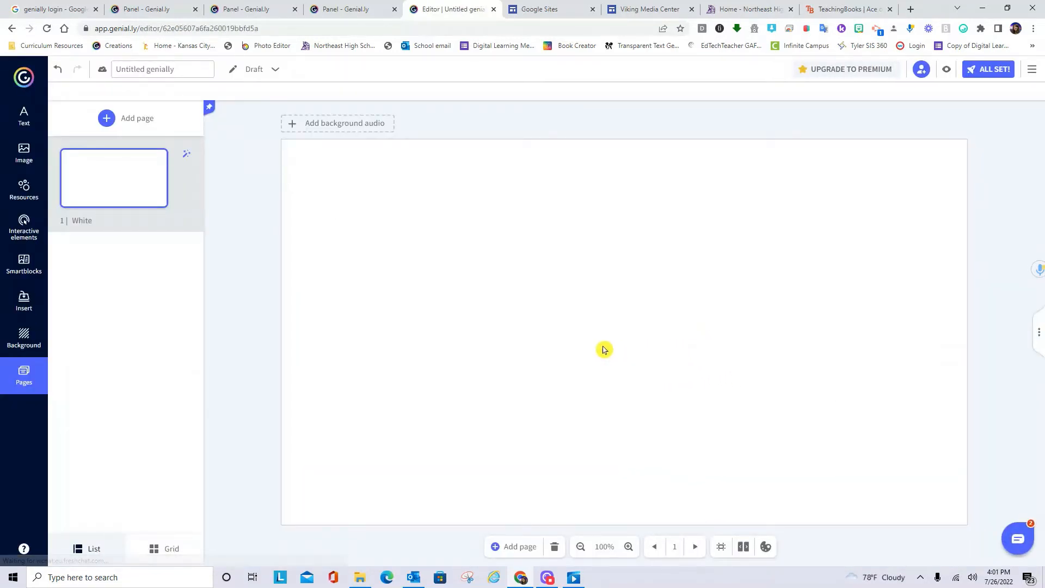
Apply the brown-and-tan proposed palette as document colors and fill the page background with its light tan tertiary color.
{"action": "left_click", "coordinate": [24, 338]}
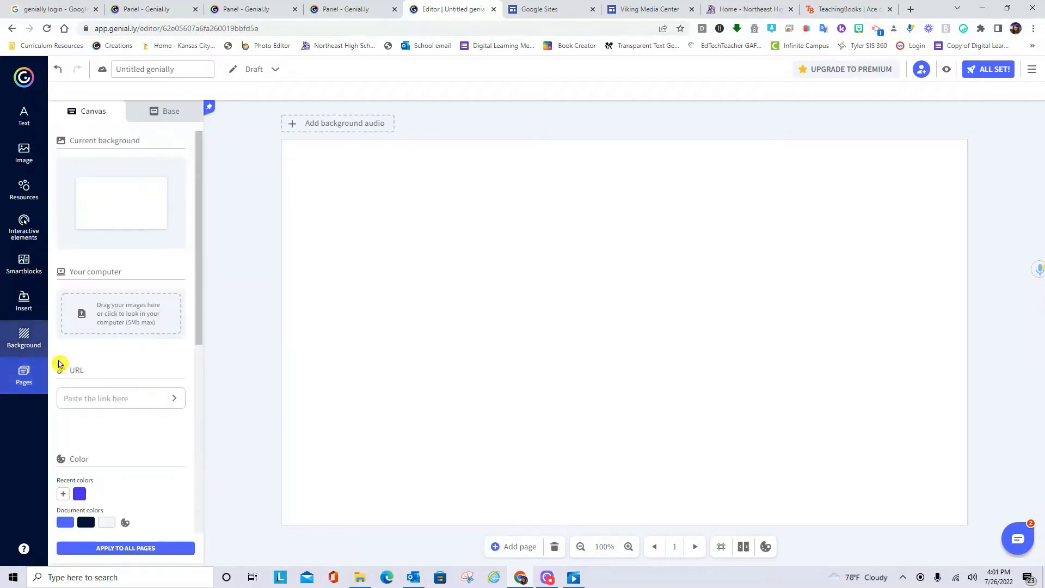
{"action": "left_click_drag", "start_coordinate": [201, 342], "coordinate": [201, 399]}
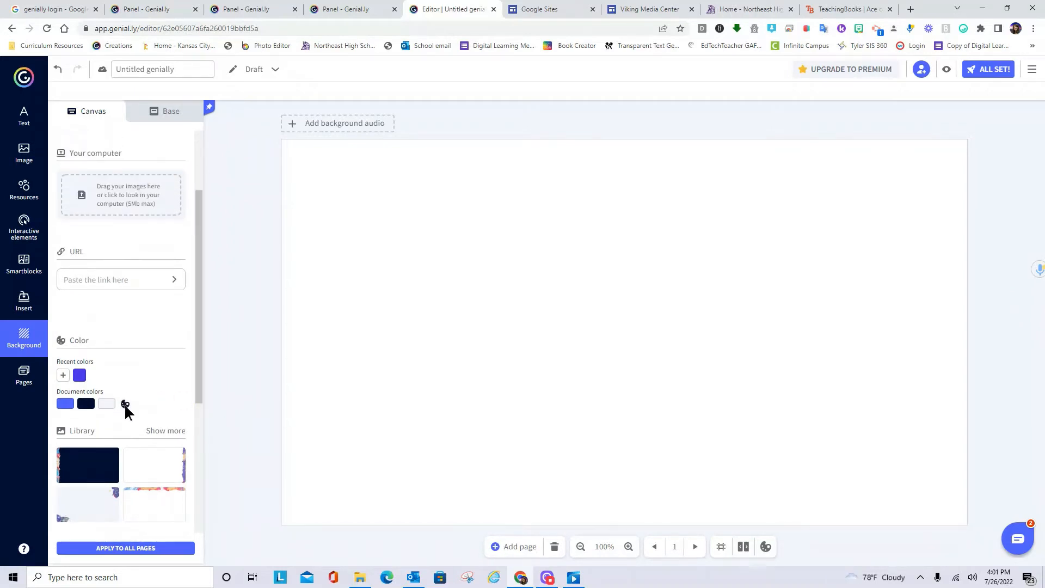
{"action": "left_click", "coordinate": [125, 404]}
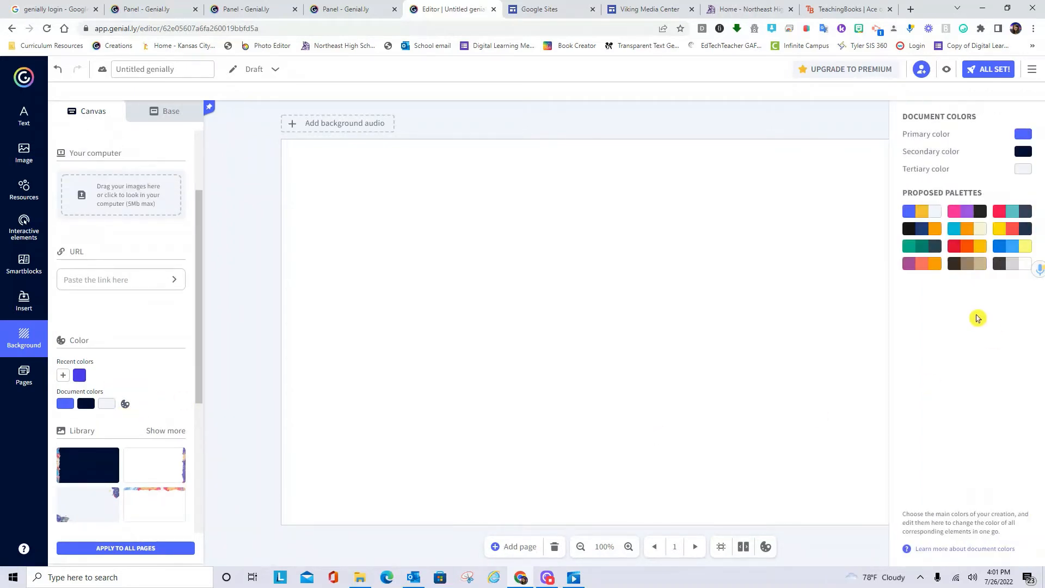
{"action": "left_click", "coordinate": [970, 265]}
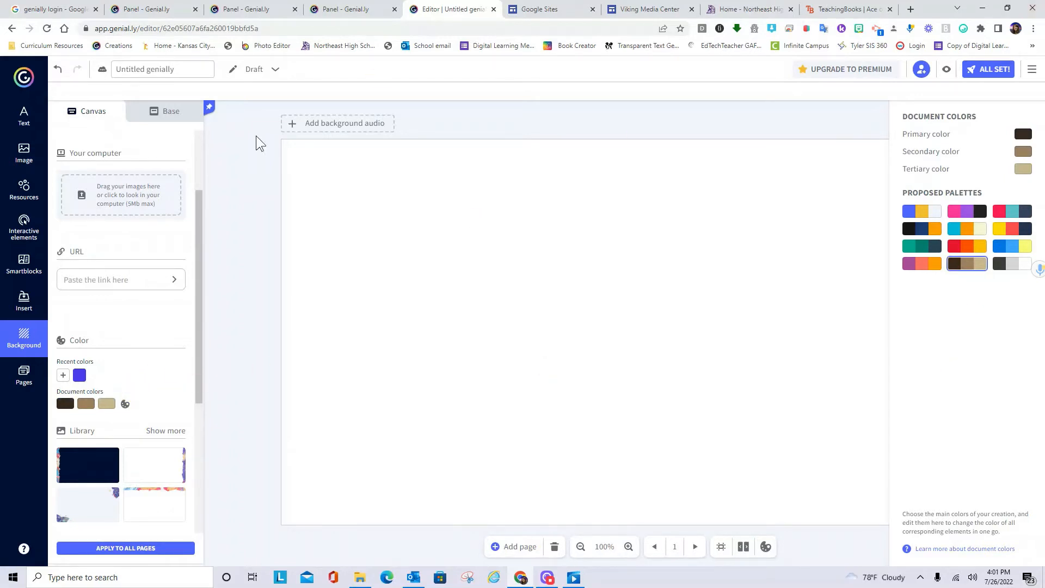
{"action": "left_click", "coordinate": [107, 403]}
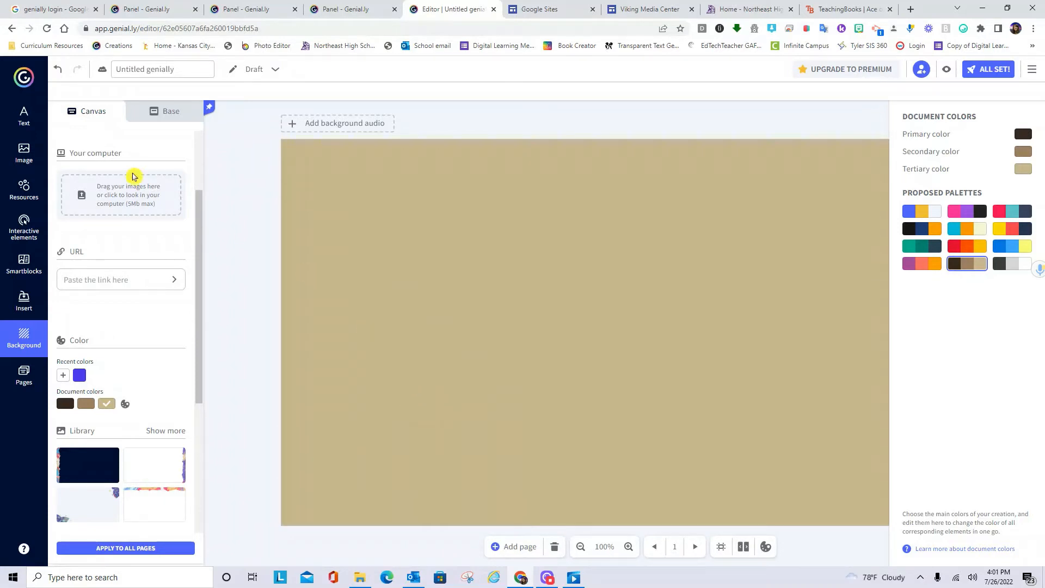
Add a Title 1 text reading "Virtual Library", widened to fit one line and placed at the page's upper right.
{"action": "left_click", "coordinate": [26, 114]}
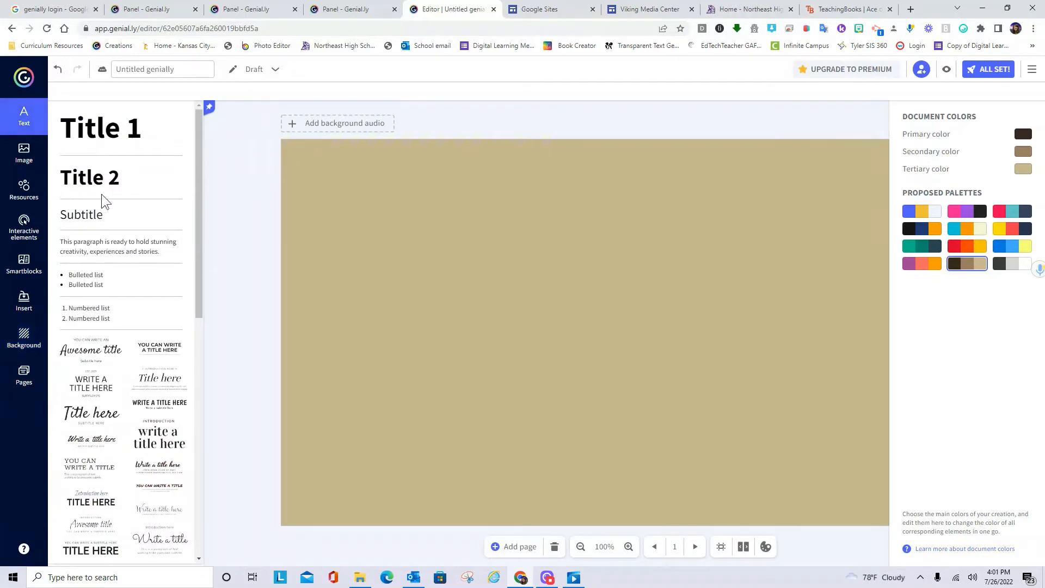
{"action": "left_click_drag", "start_coordinate": [199, 293], "coordinate": [154, 175]}
{"action": "left_click", "coordinate": [121, 135]}
{"action": "double_click", "coordinate": [485, 311]}
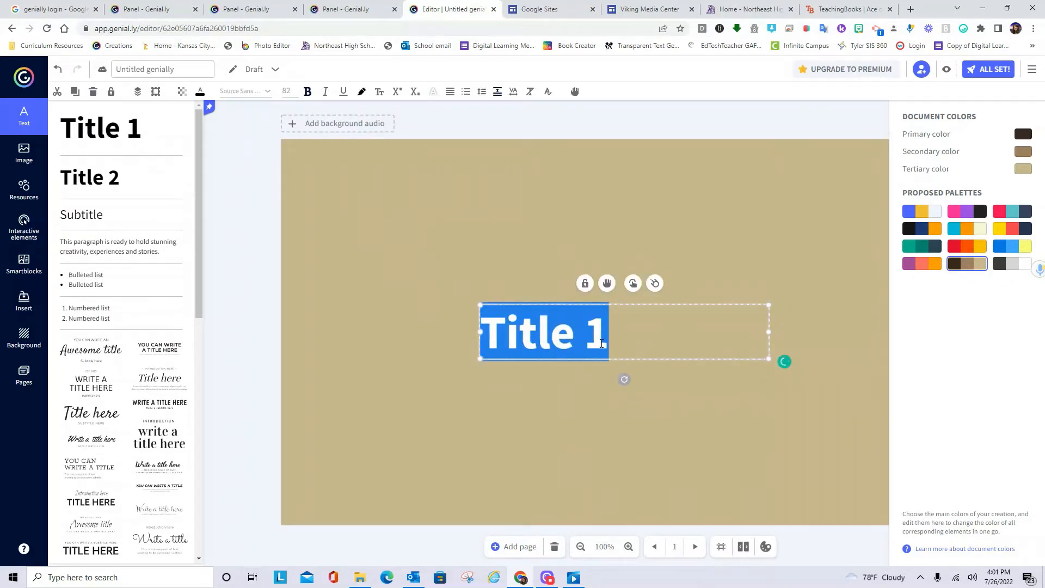
{"action": "type", "text": "Vir"}
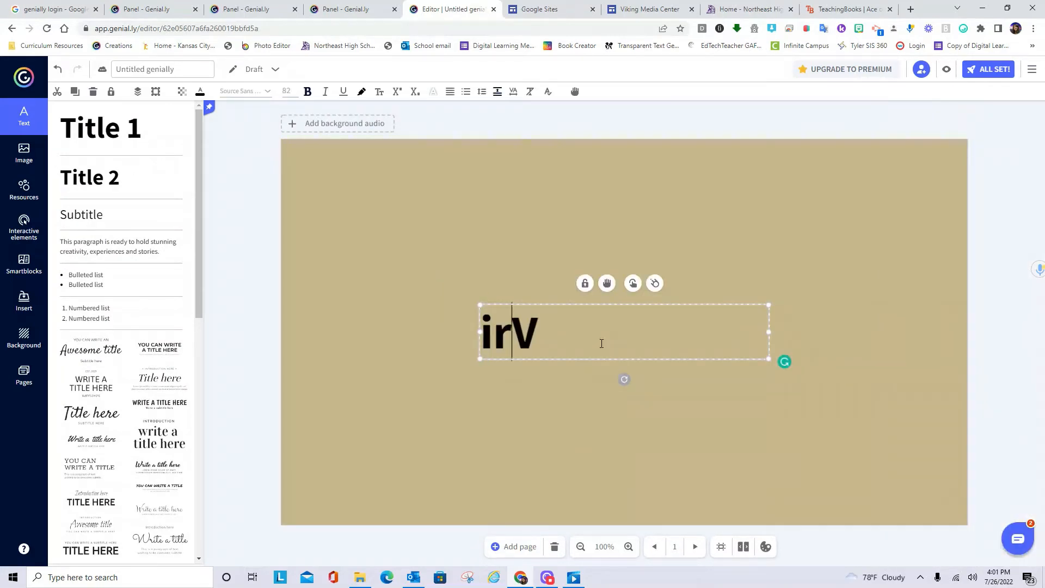
{"action": "key", "text": "BackSpace"}
{"action": "key", "text": "BackSpace"}
{"action": "left_click", "coordinate": [555, 327]}
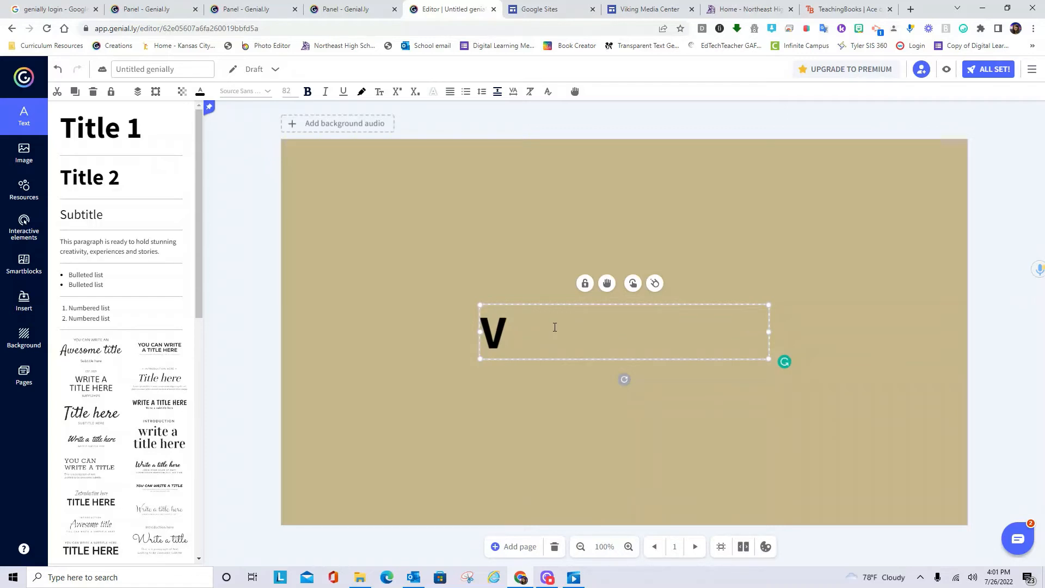
{"action": "type", "text": "irtual "}
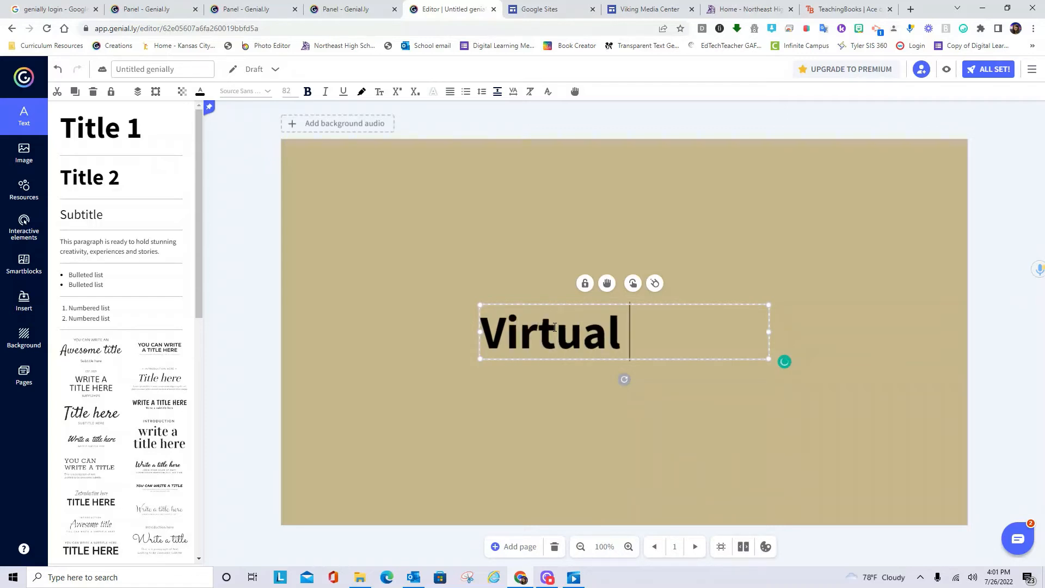
{"action": "type", "text": "Library"}
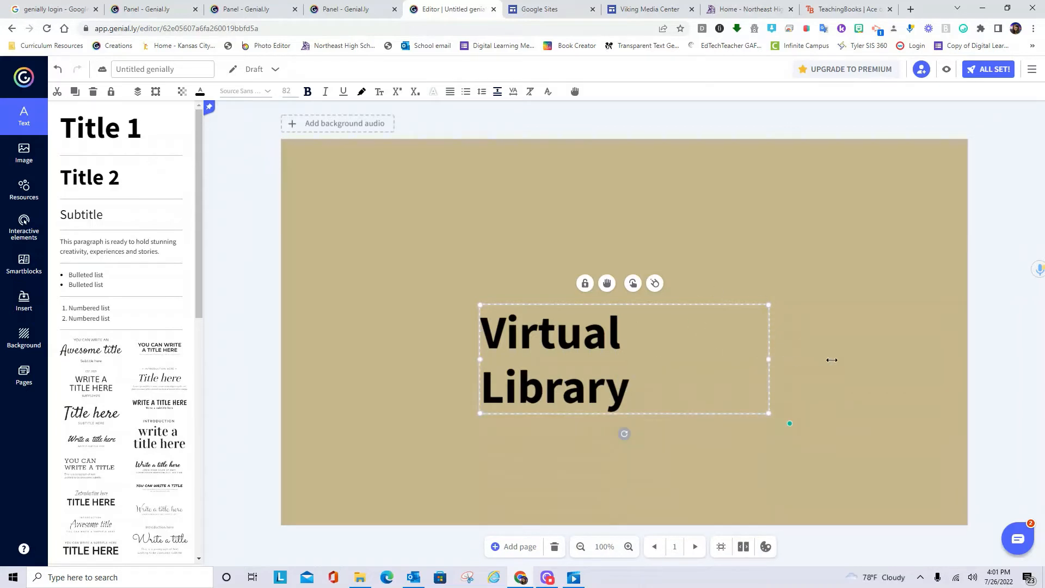
{"action": "left_click_drag", "start_coordinate": [769, 359], "coordinate": [881, 359]}
{"action": "left_click_drag", "start_coordinate": [691, 305], "coordinate": [770, 157]}
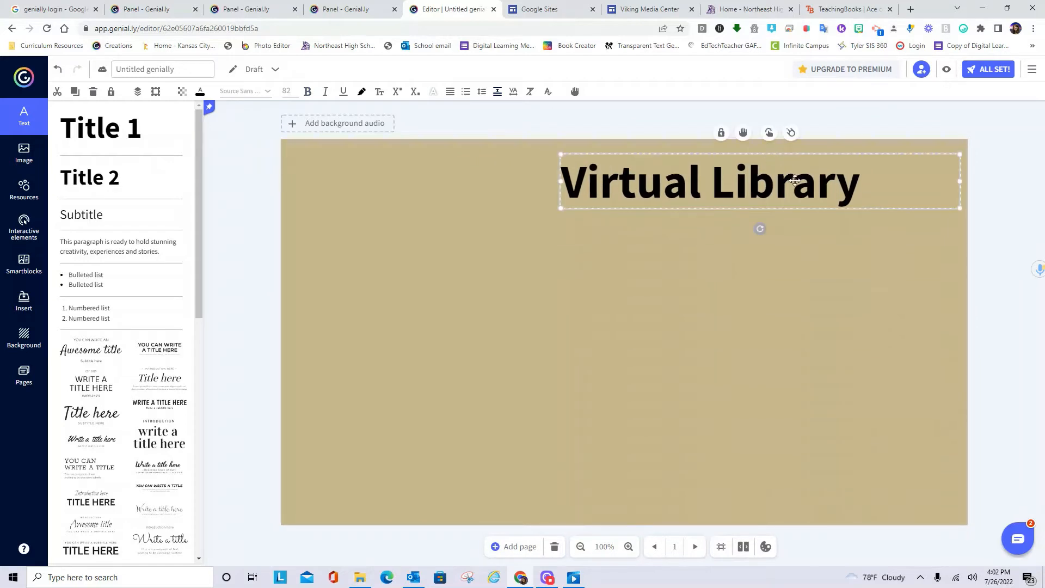
Color the whole "Virtual Library" title blue-violet, #4930E8.
{"action": "left_click_drag", "start_coordinate": [858, 188], "coordinate": [565, 185]}
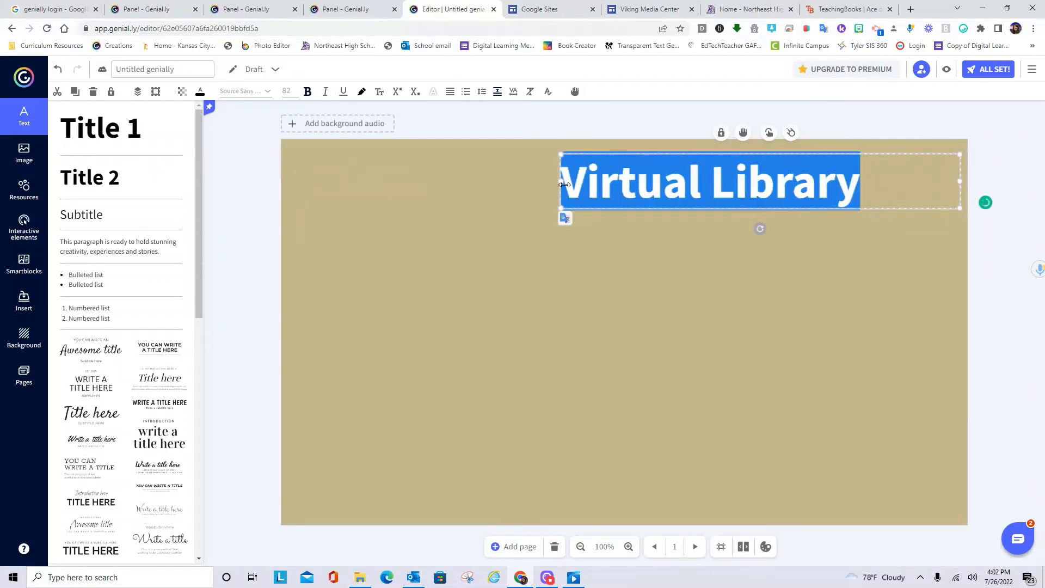
{"action": "left_click", "coordinate": [200, 91]}
{"action": "left_click", "coordinate": [282, 174]}
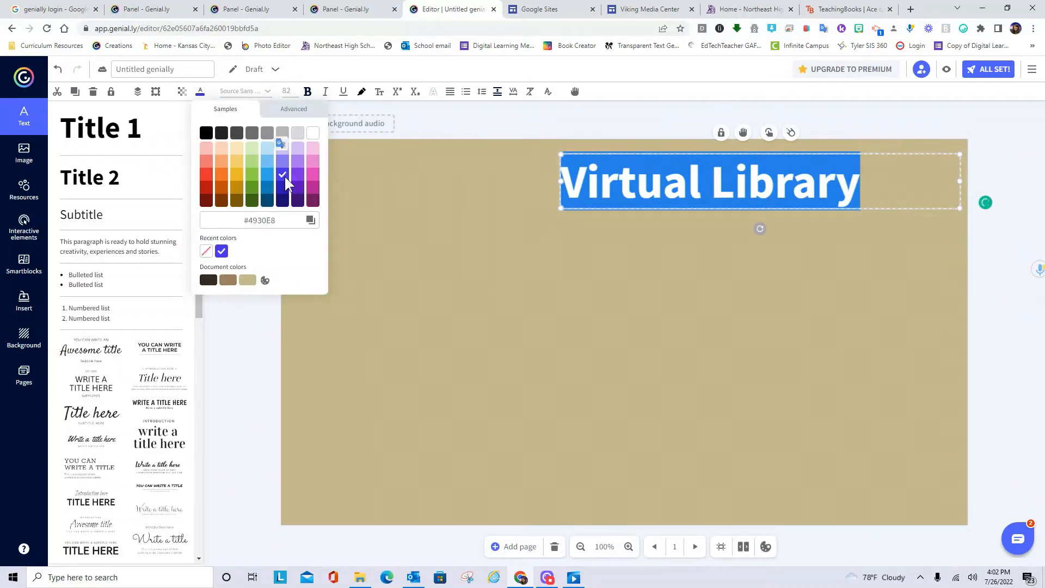
{"action": "left_click", "coordinate": [564, 317]}
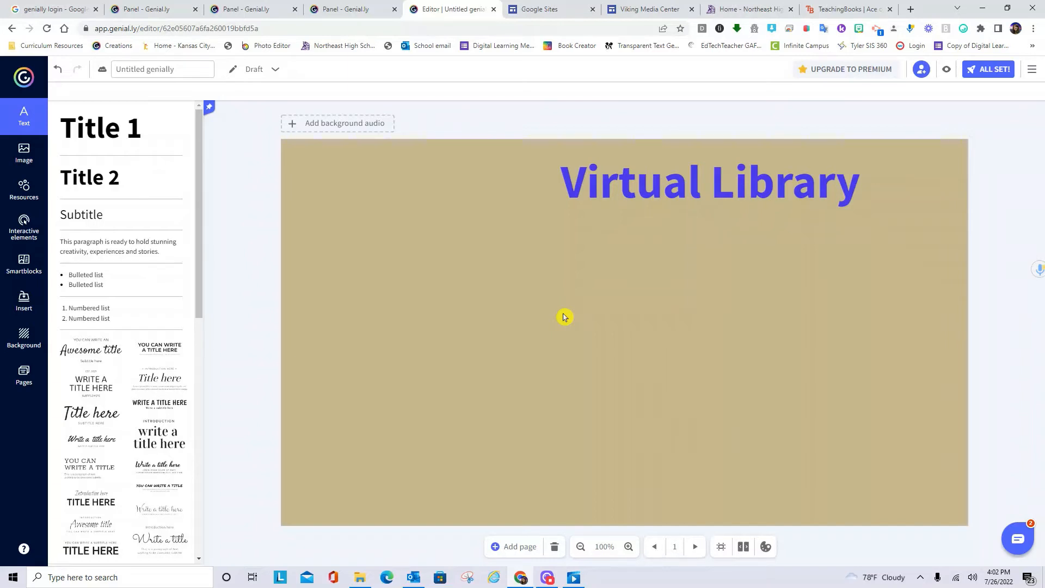
Upload the Ace of Spades cover image from the computer's Desktop folder.
{"action": "left_click", "coordinate": [24, 154]}
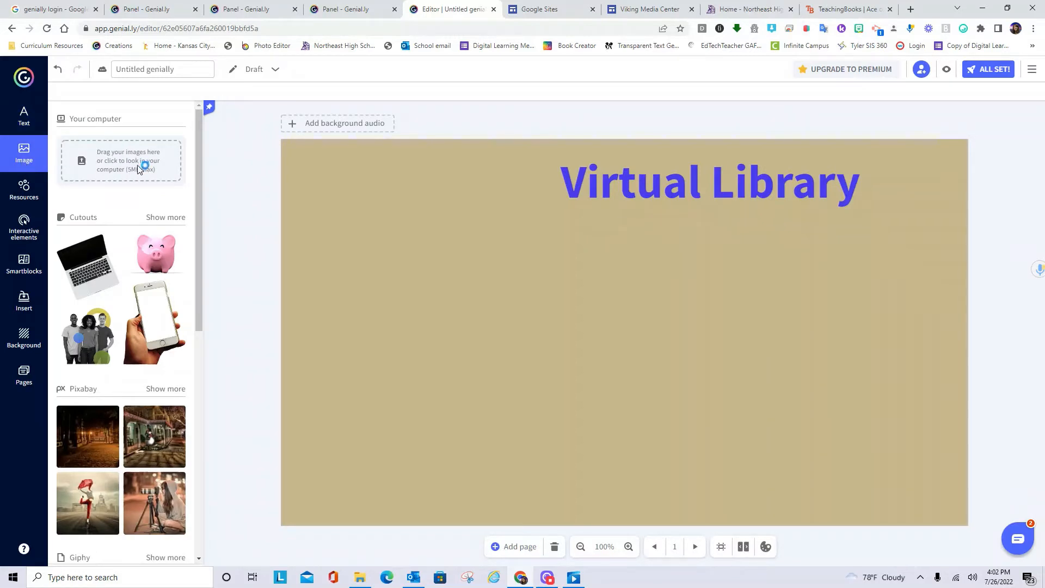
{"action": "left_click", "coordinate": [130, 178]}
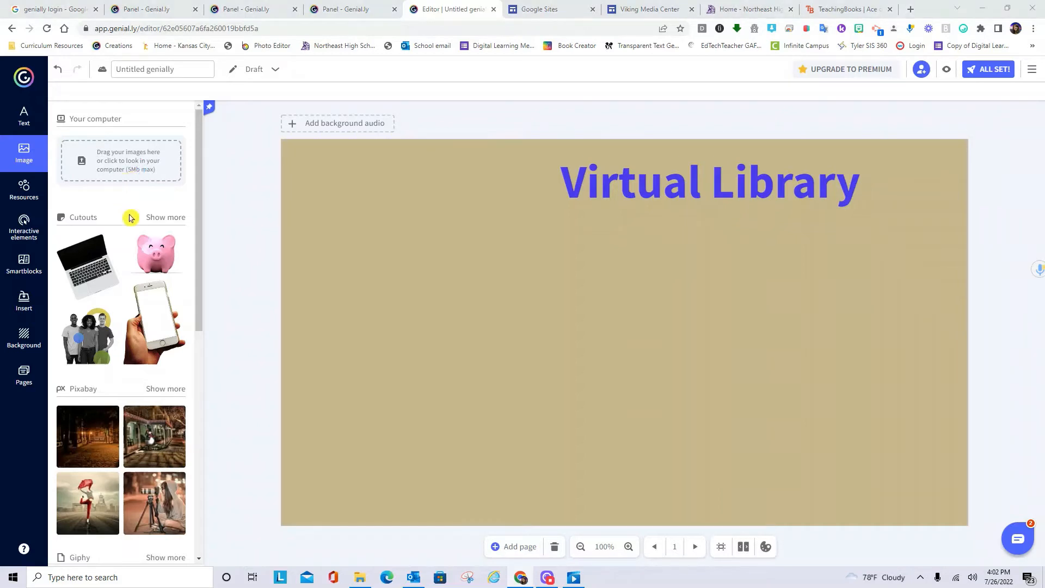
{"action": "left_click", "coordinate": [45, 150]}
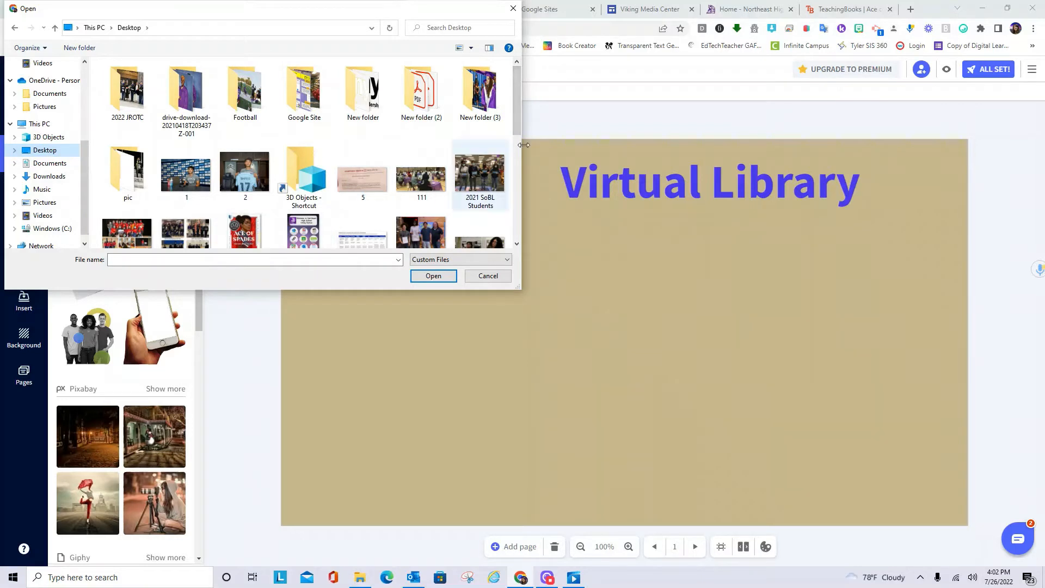
{"action": "left_click_drag", "start_coordinate": [515, 126], "coordinate": [514, 159]}
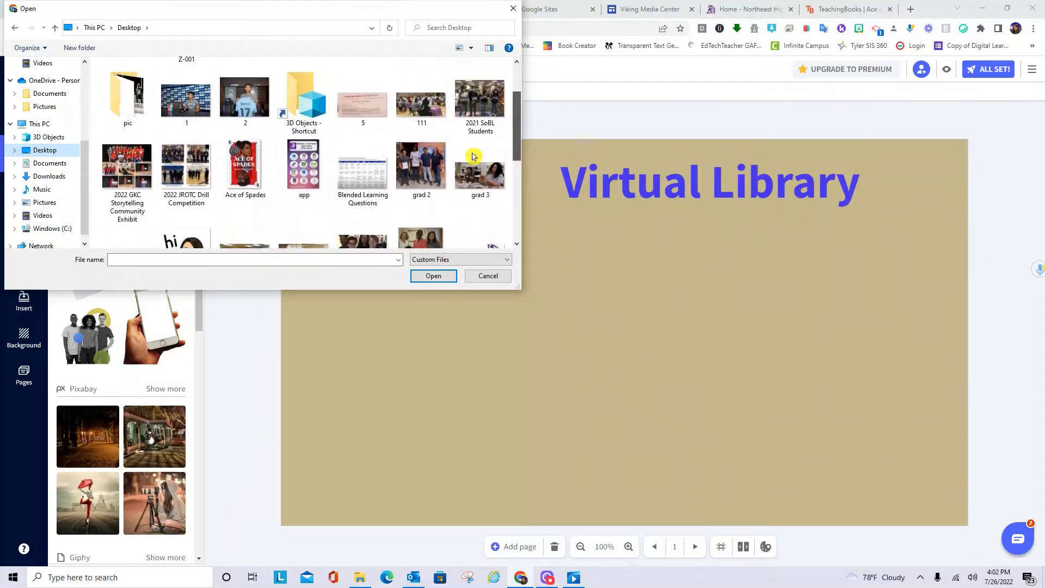
{"action": "left_click", "coordinate": [252, 172]}
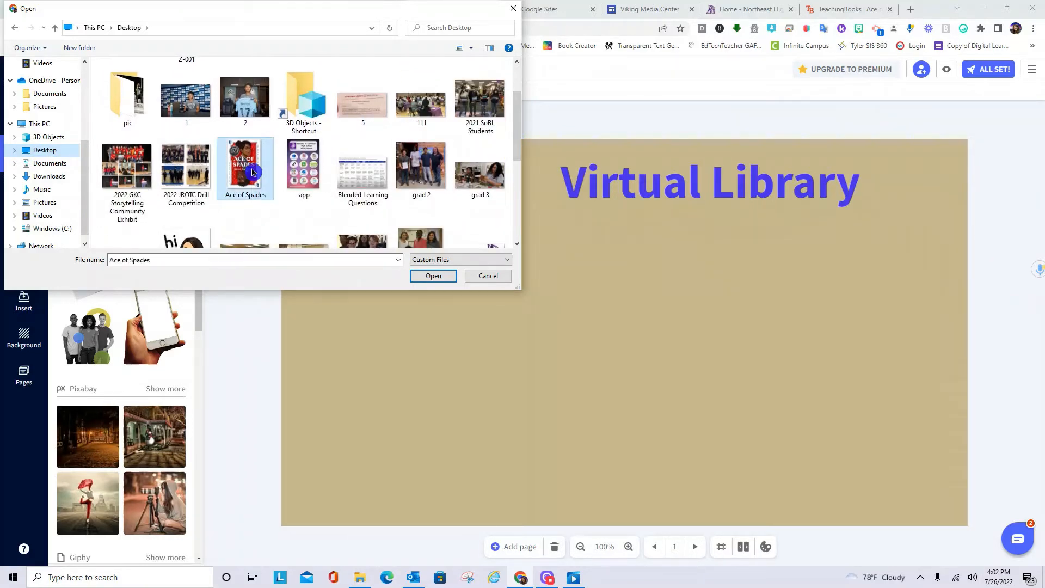
{"action": "left_click", "coordinate": [433, 276]}
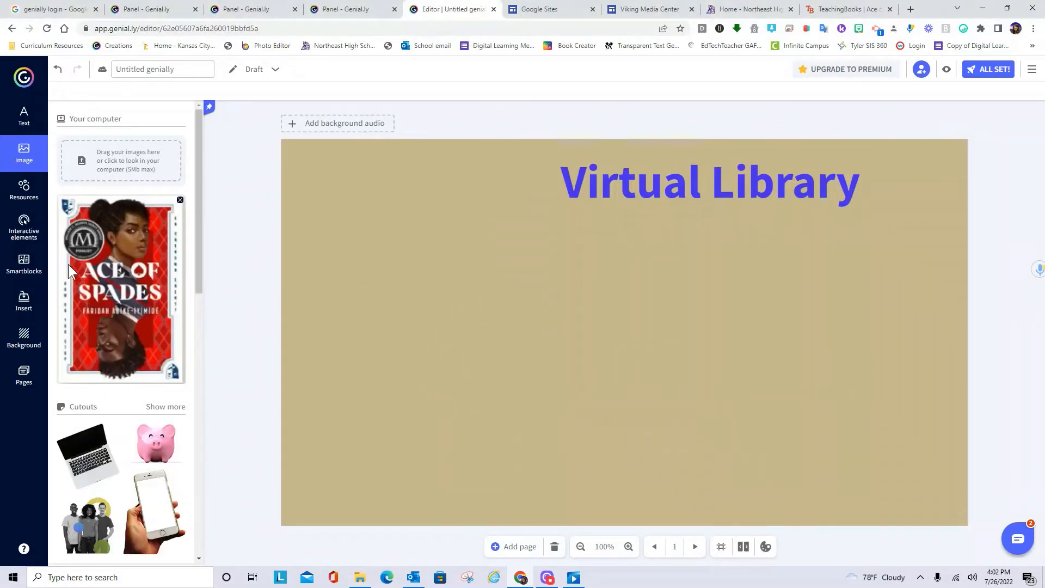
Place the uploaded Ace of Spades cover on the left half of the page and enlarge it proportionally.
{"action": "left_click", "coordinate": [126, 257]}
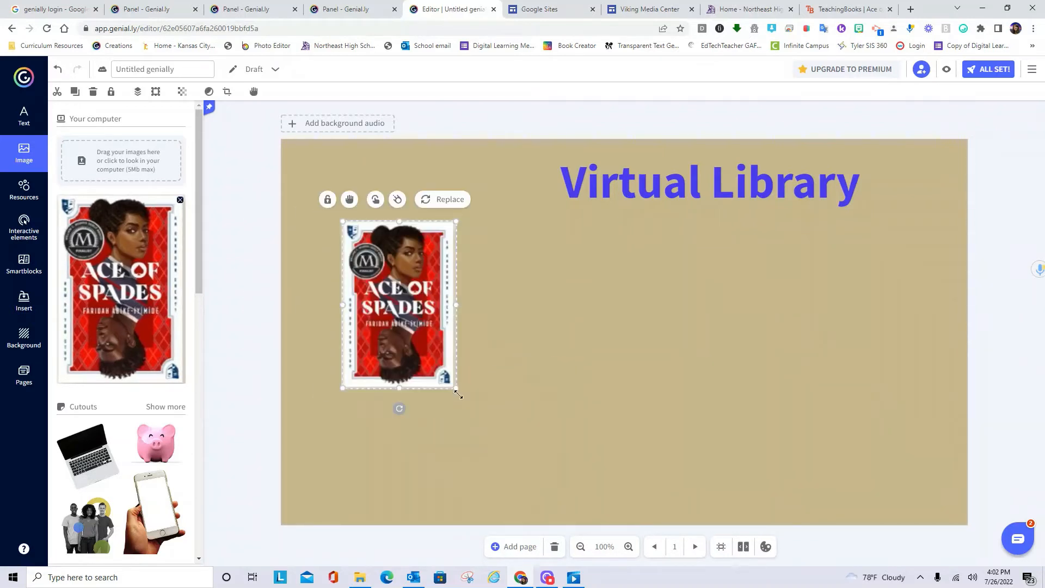
{"action": "left_click_drag", "start_coordinate": [457, 393], "coordinate": [495, 443]}
{"action": "left_click", "coordinate": [590, 381]}
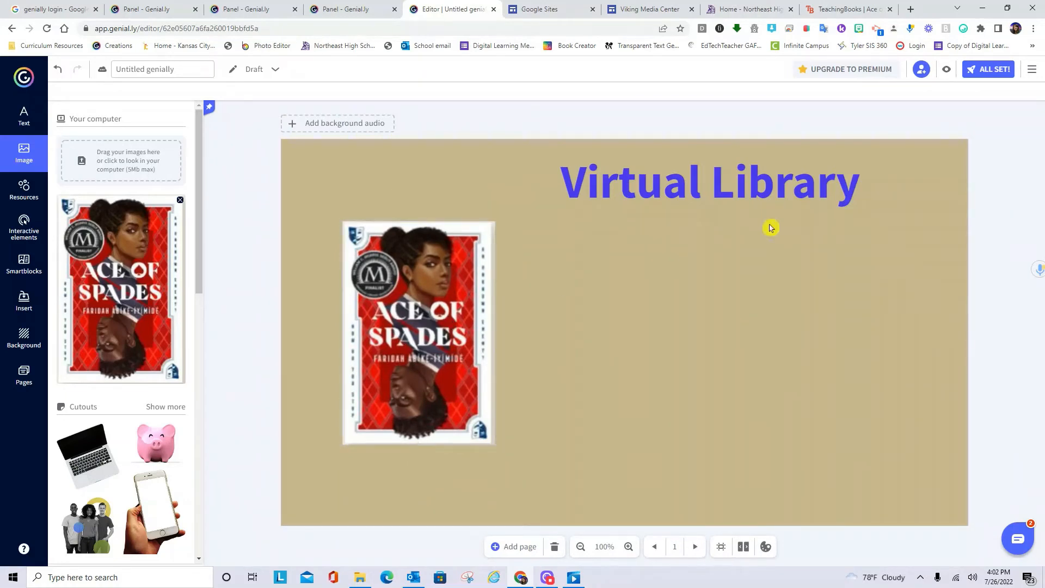
Switch to the TeachingBooks page and capture the Ace of Spades cover with a new Snipping Tool snip.
{"action": "left_click", "coordinate": [834, 15]}
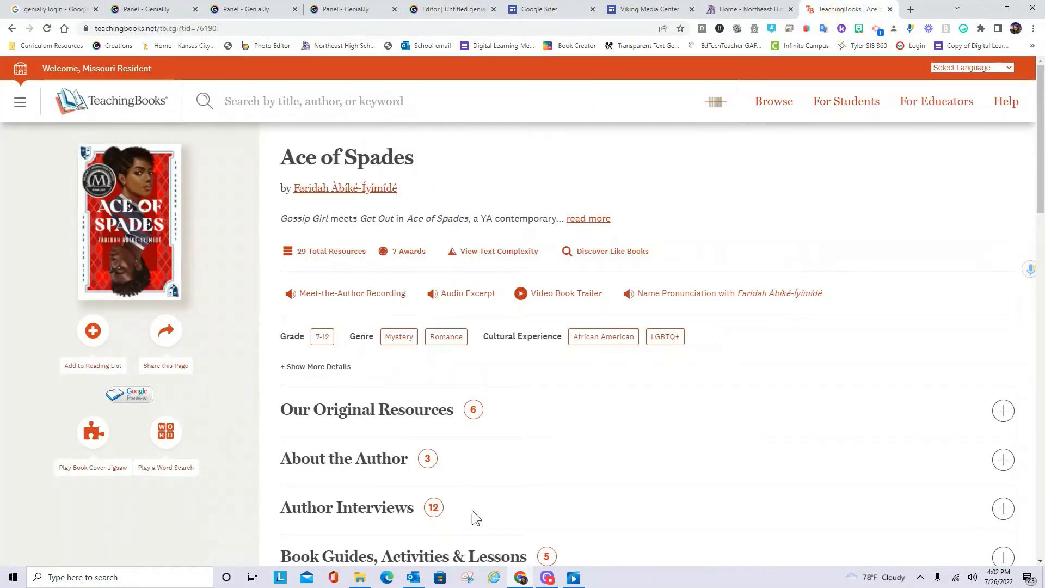
{"action": "left_click", "coordinate": [473, 578]}
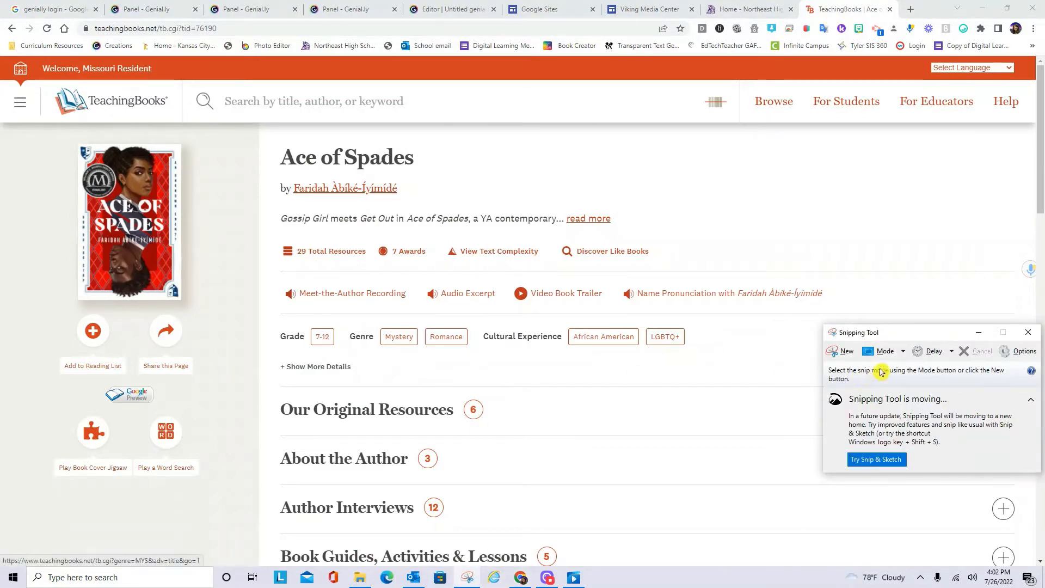
{"action": "left_click", "coordinate": [842, 351]}
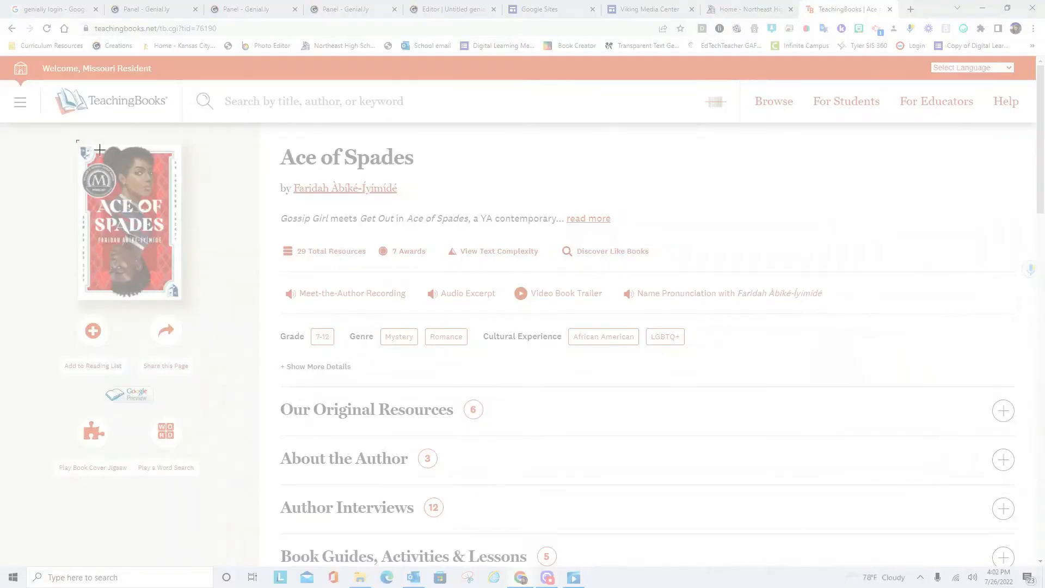
{"action": "left_click_drag", "start_coordinate": [76, 140], "coordinate": [184, 310]}
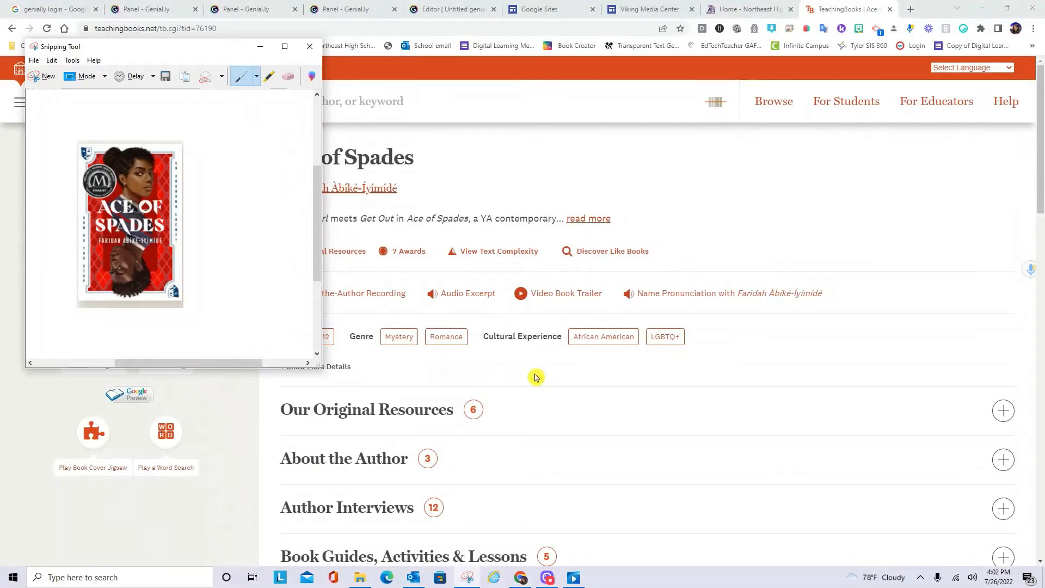
Return to the Genially editor, paste the snipped cover at the page's center, and remove this extra copy.
{"action": "left_click", "coordinate": [446, 11]}
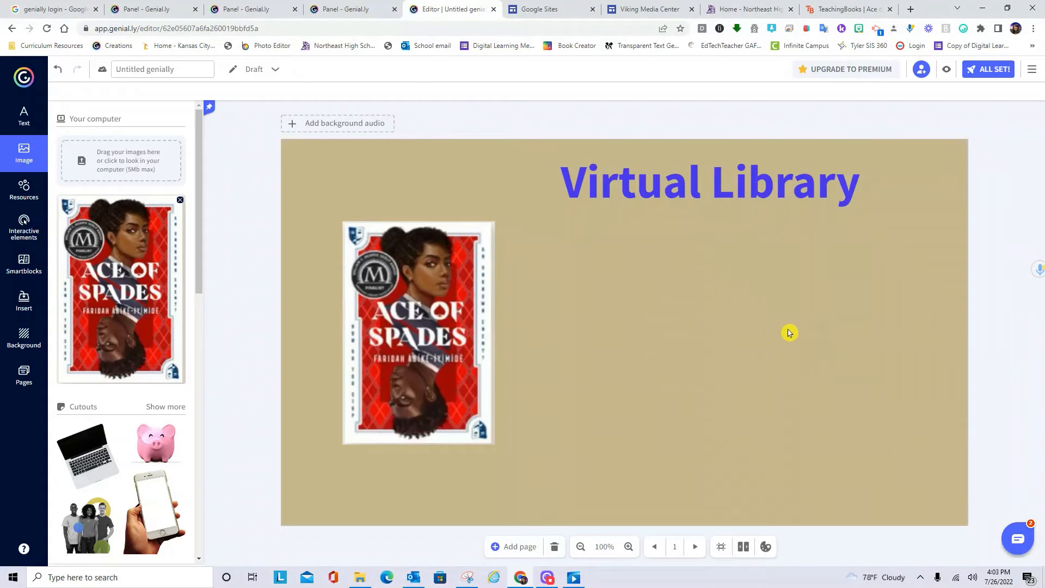
{"action": "key", "text": "ctrl+v"}
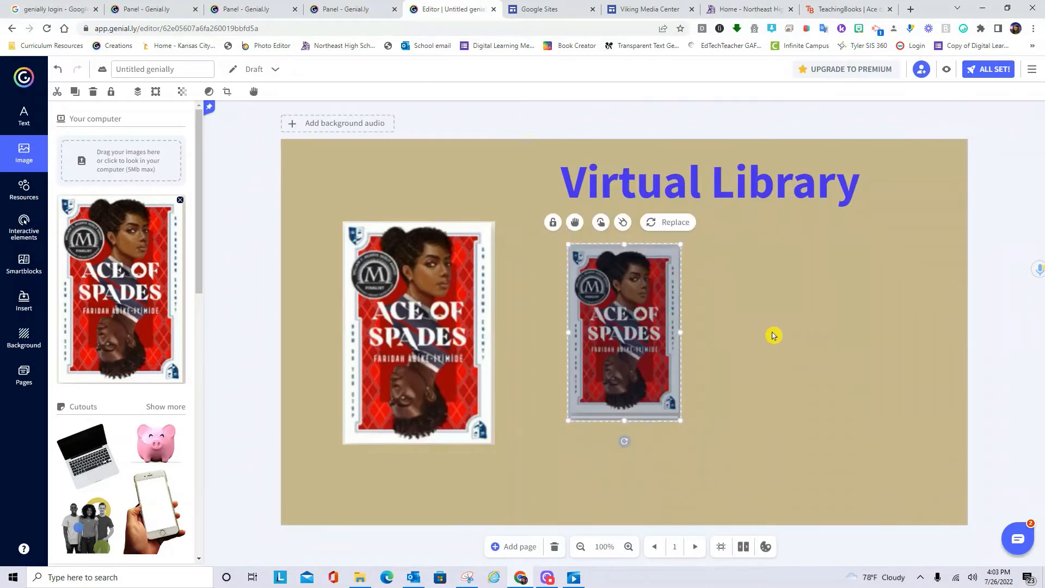
{"action": "left_click", "coordinate": [772, 334]}
{"action": "right_click", "coordinate": [772, 333]}
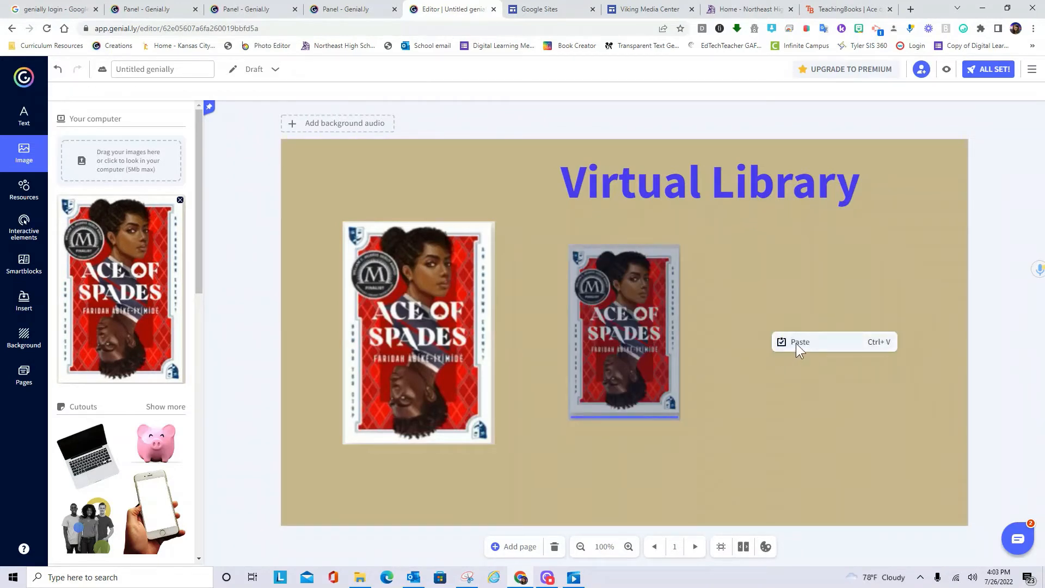
{"action": "left_click", "coordinate": [796, 343]}
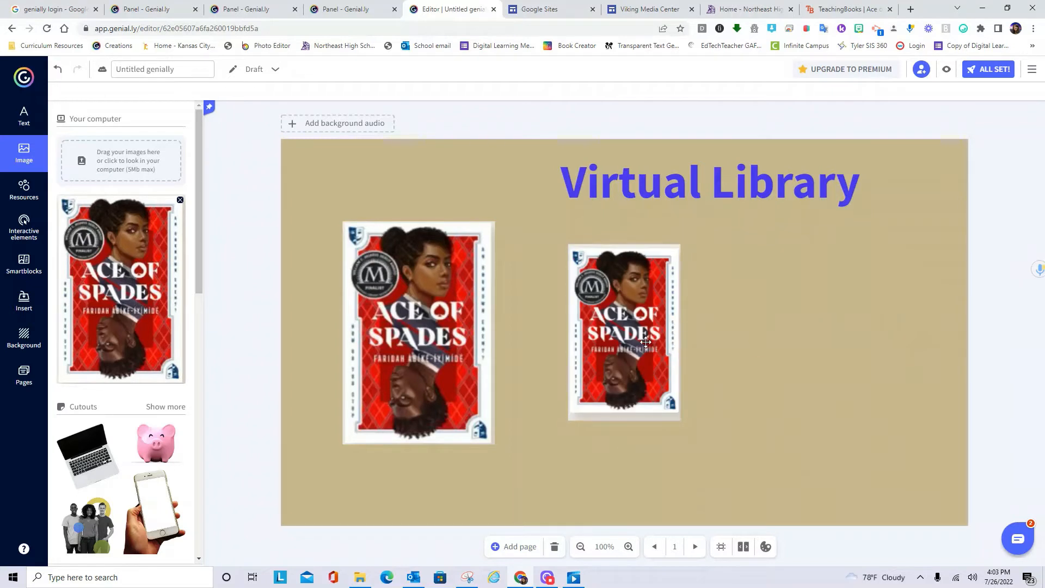
{"action": "left_click", "coordinate": [646, 342]}
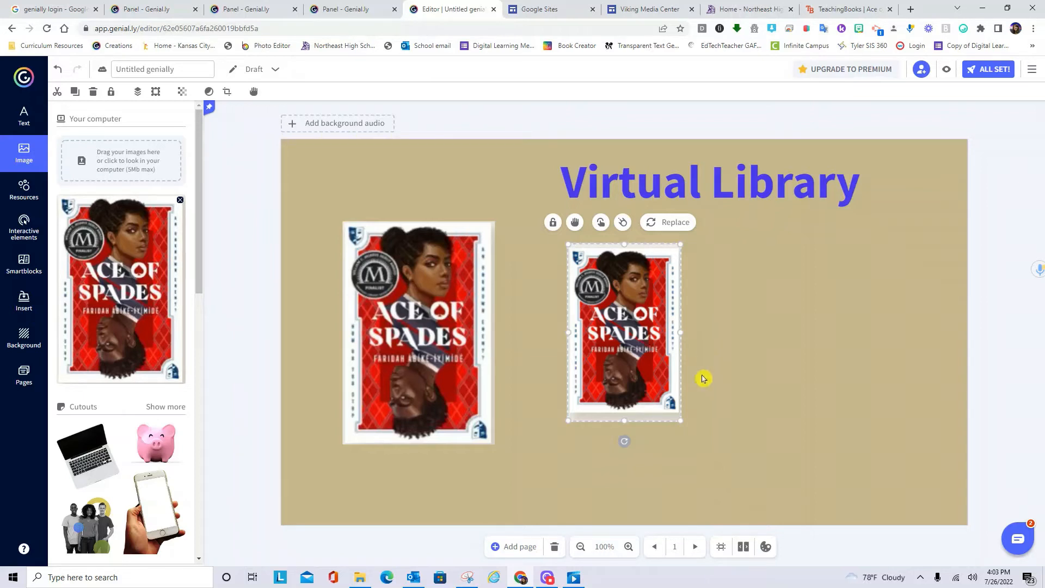
{"action": "left_click", "coordinate": [680, 423]}
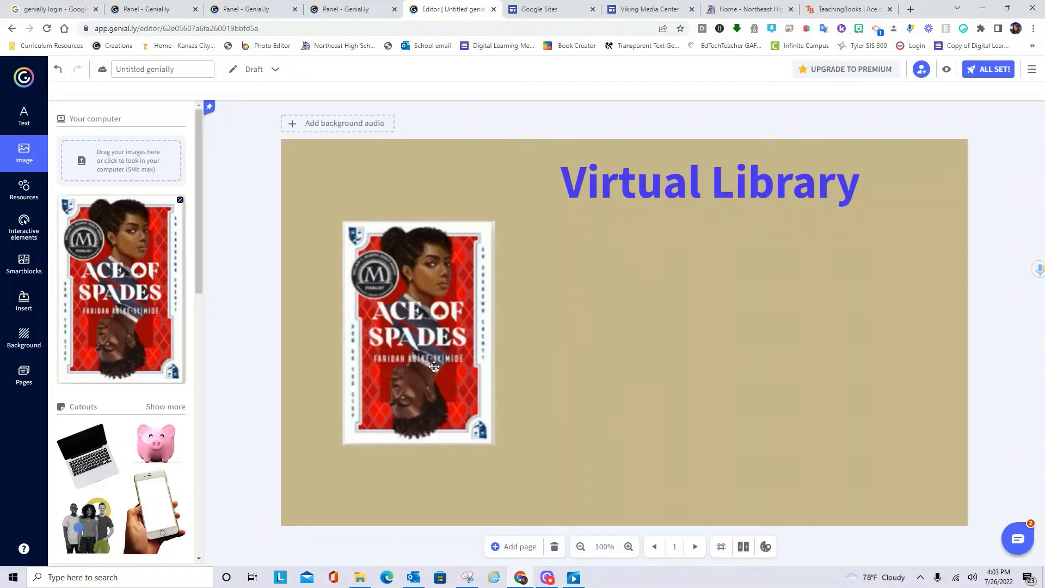
Add a Full screen interaction to the Ace of Spades cover and save it.
{"action": "left_click", "coordinate": [434, 366]}
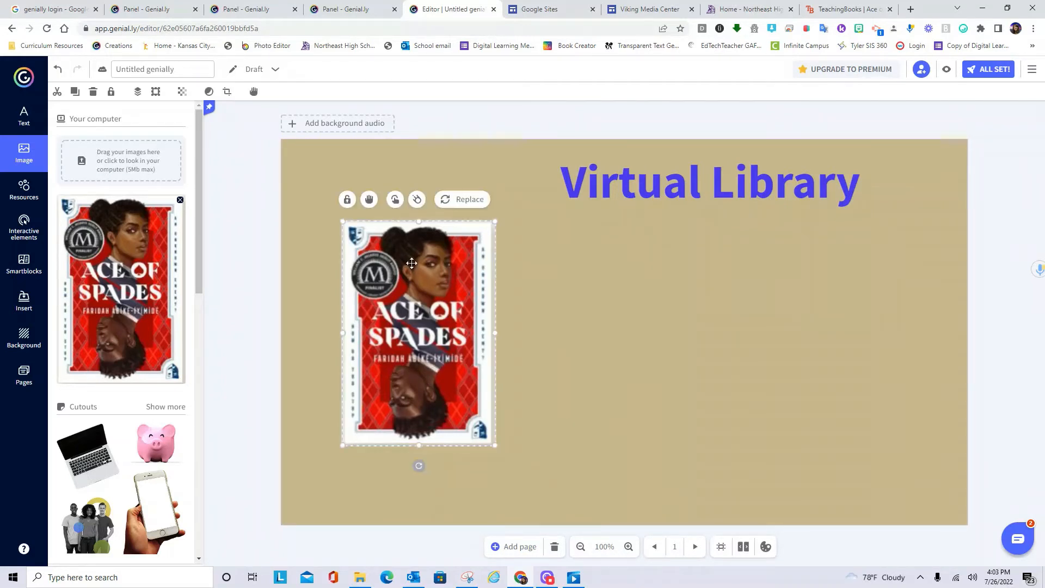
{"action": "left_click", "coordinate": [395, 200]}
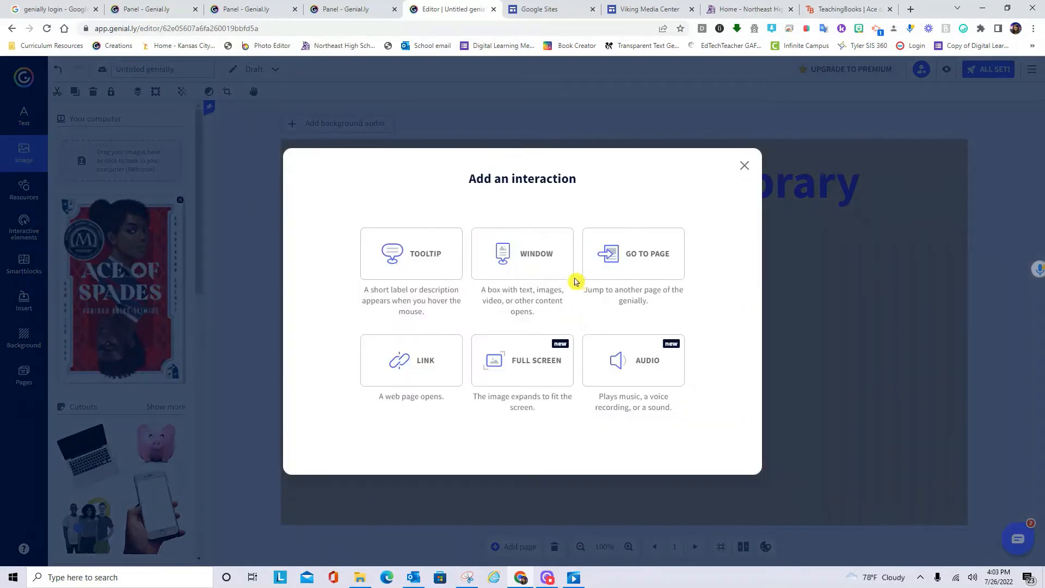
{"action": "left_click", "coordinate": [507, 373]}
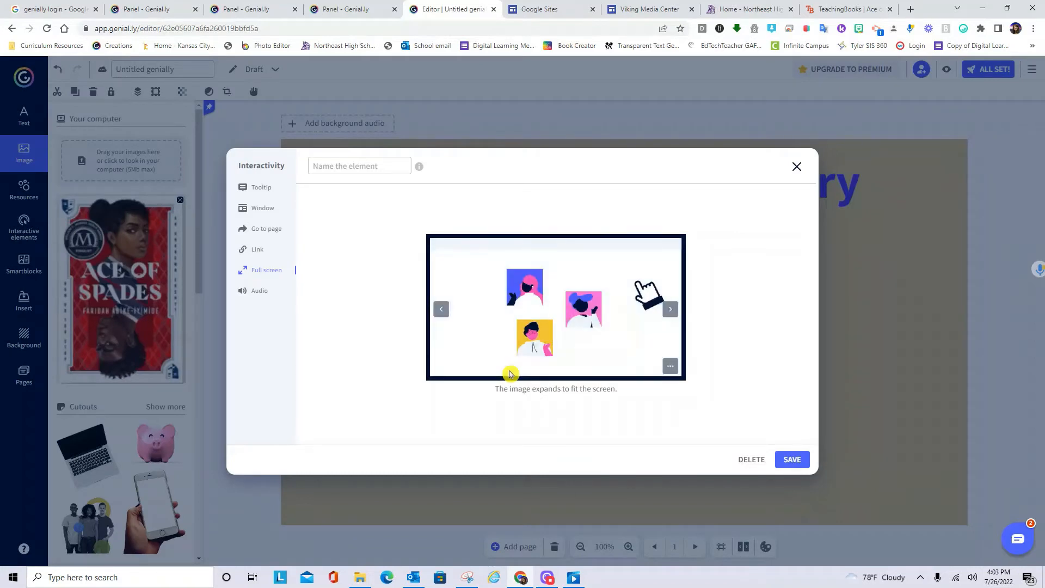
{"action": "left_click", "coordinate": [794, 461]}
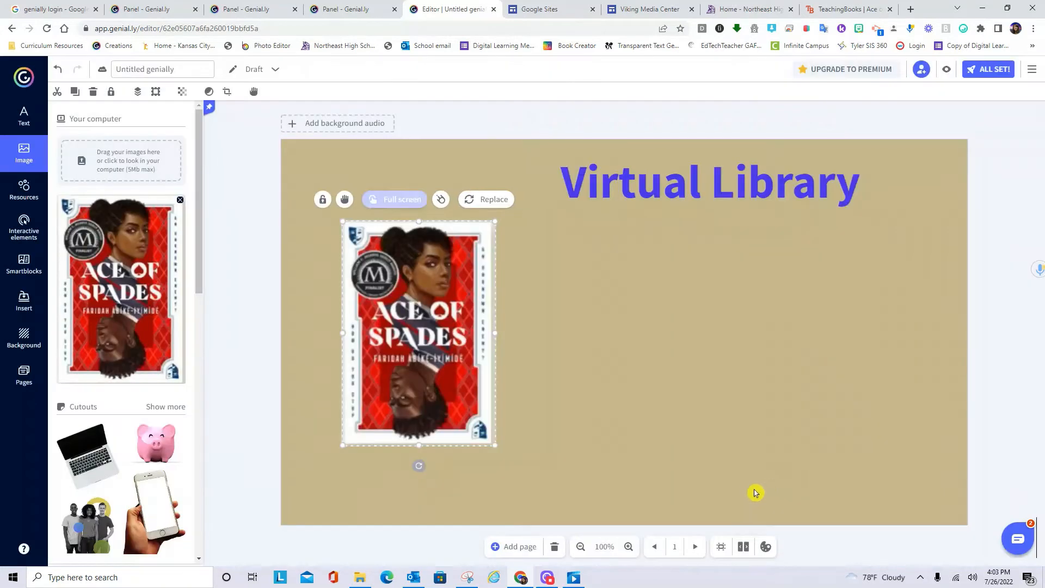
Preview the page, test the cover's full-screen expansion, and return to editing.
{"action": "left_click", "coordinate": [946, 70]}
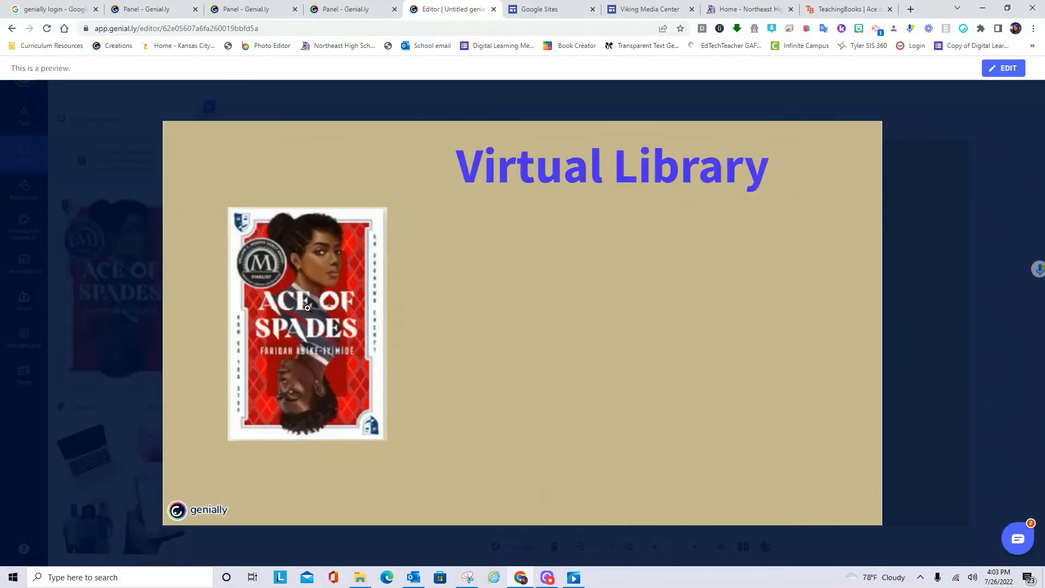
{"action": "left_click", "coordinate": [307, 308]}
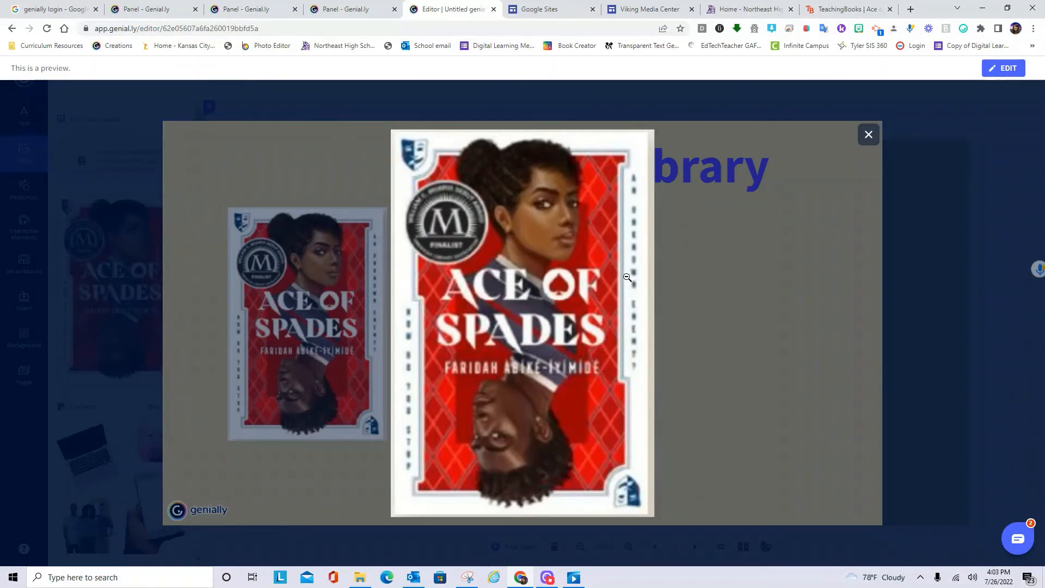
{"action": "left_click", "coordinate": [778, 289]}
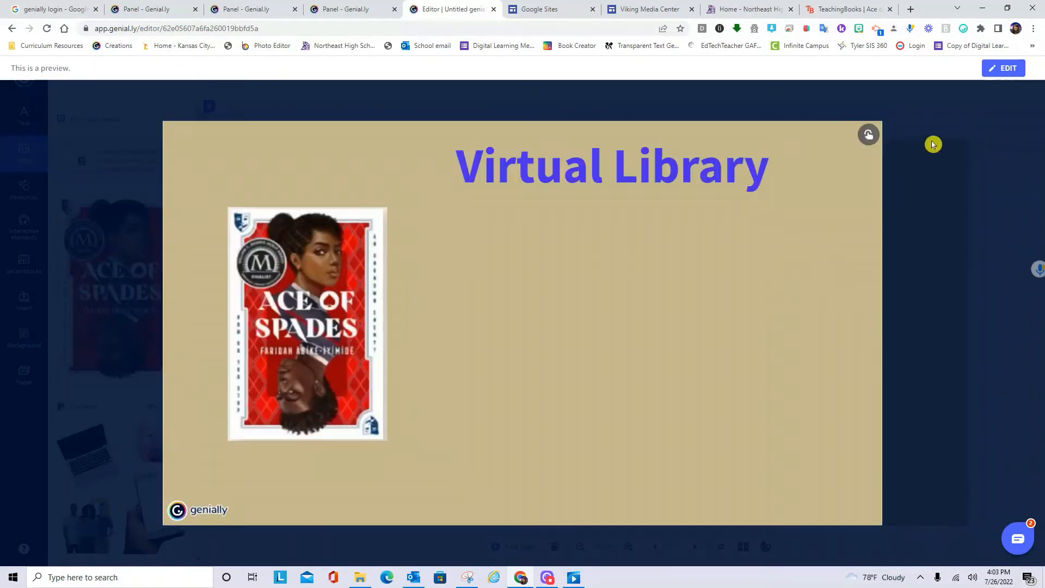
{"action": "left_click", "coordinate": [1003, 68]}
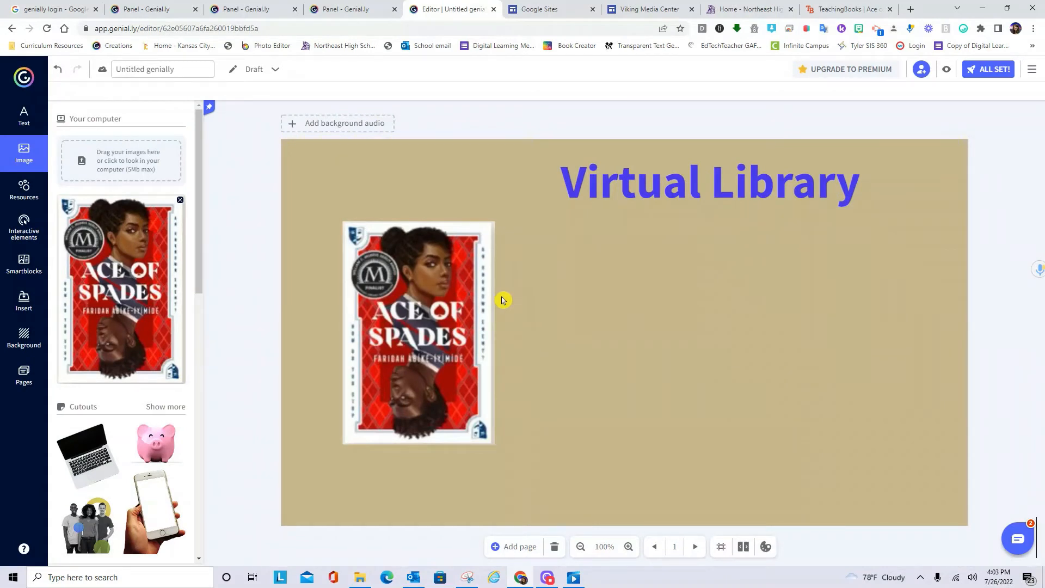
Add a blue round home button from the interactive elements and place it on the cover's lower-left corner.
{"action": "left_click", "coordinate": [25, 229]}
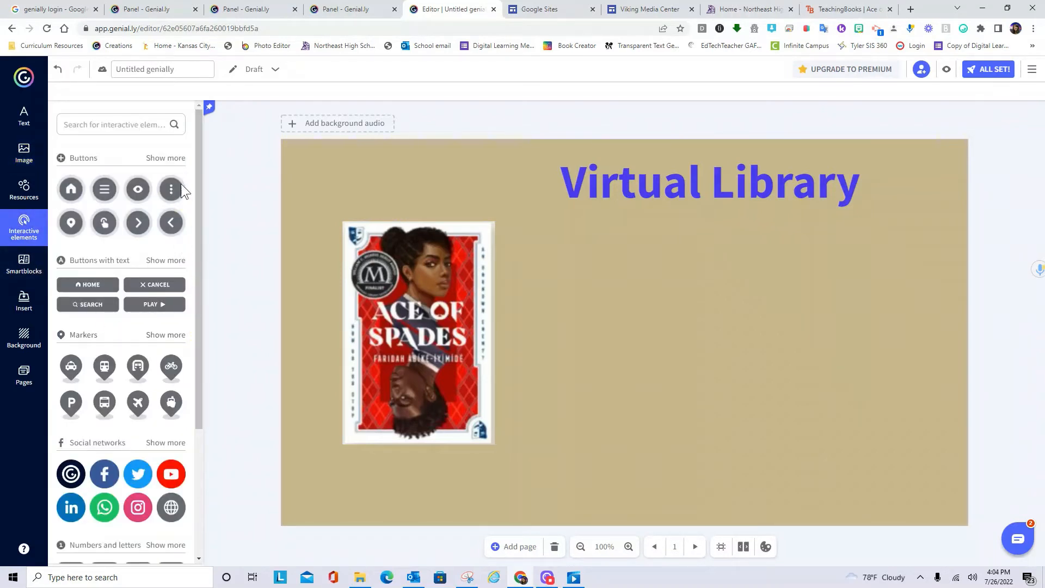
{"action": "left_click", "coordinate": [165, 159]}
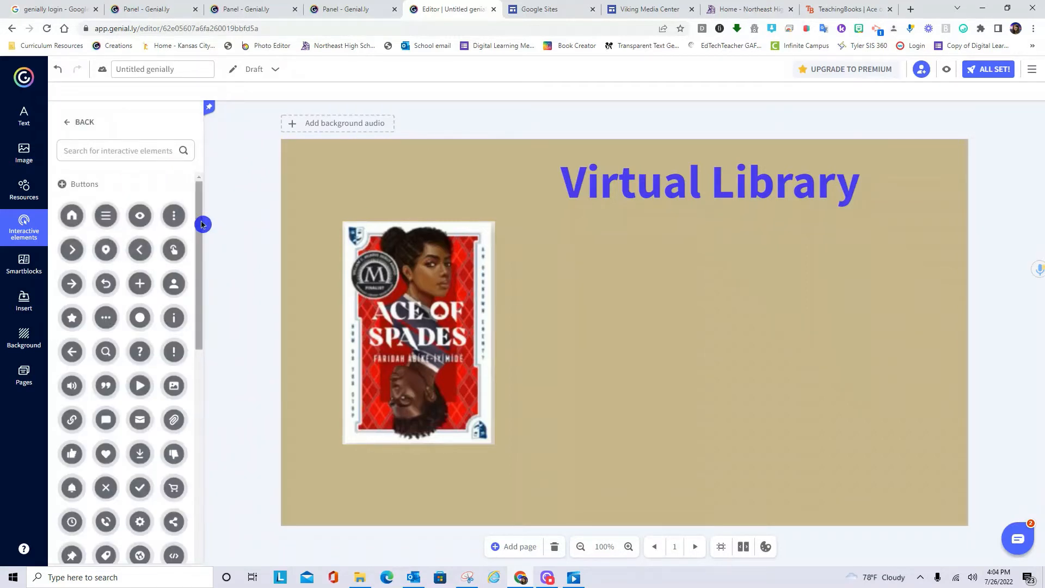
{"action": "left_click_drag", "start_coordinate": [203, 224], "coordinate": [191, 496]}
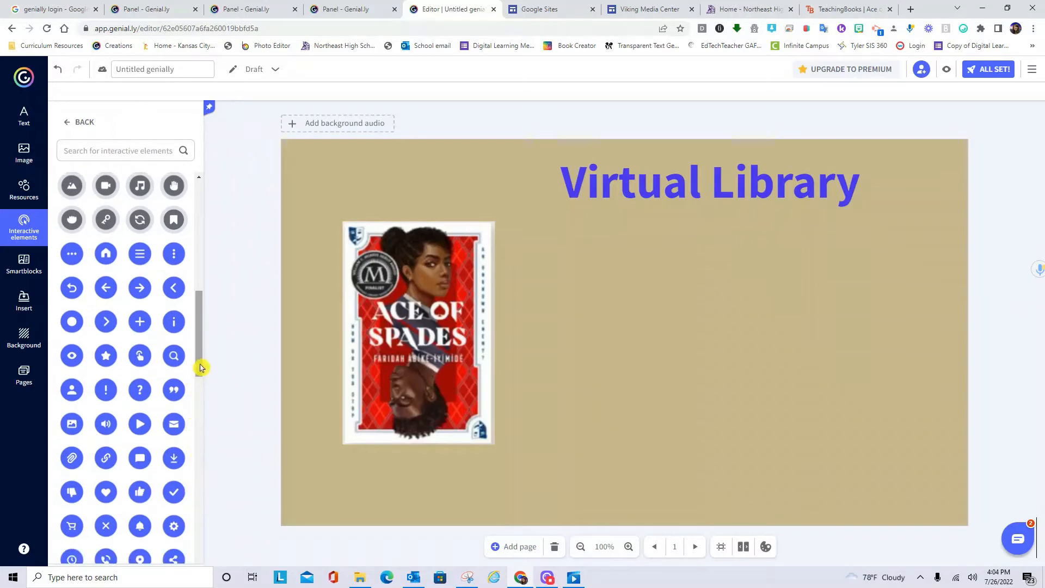
{"action": "left_click_drag", "start_coordinate": [200, 370], "coordinate": [201, 376]}
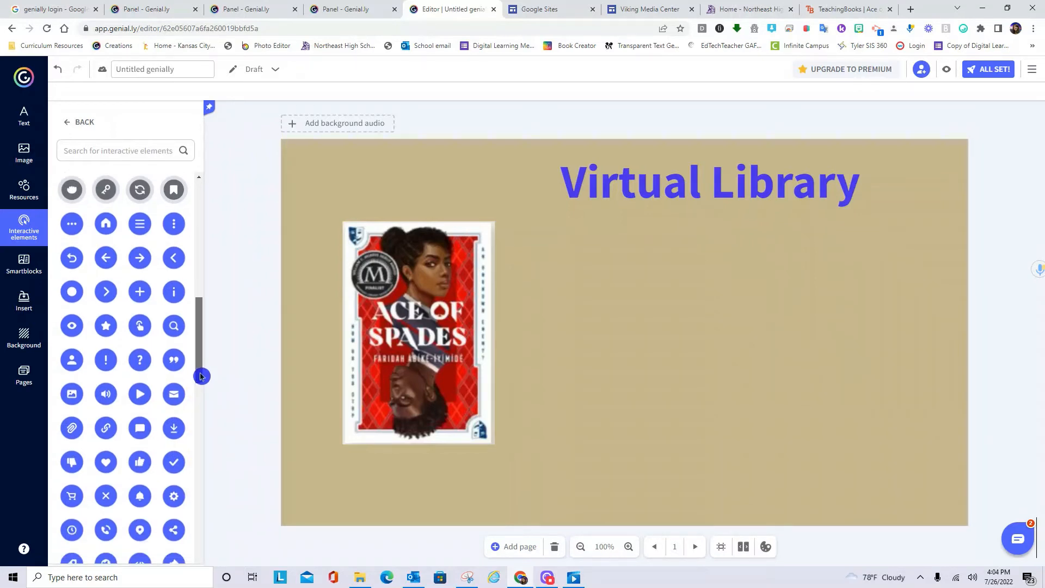
{"action": "left_click", "coordinate": [106, 223]}
{"action": "left_click_drag", "start_coordinate": [623, 334], "coordinate": [334, 440]}
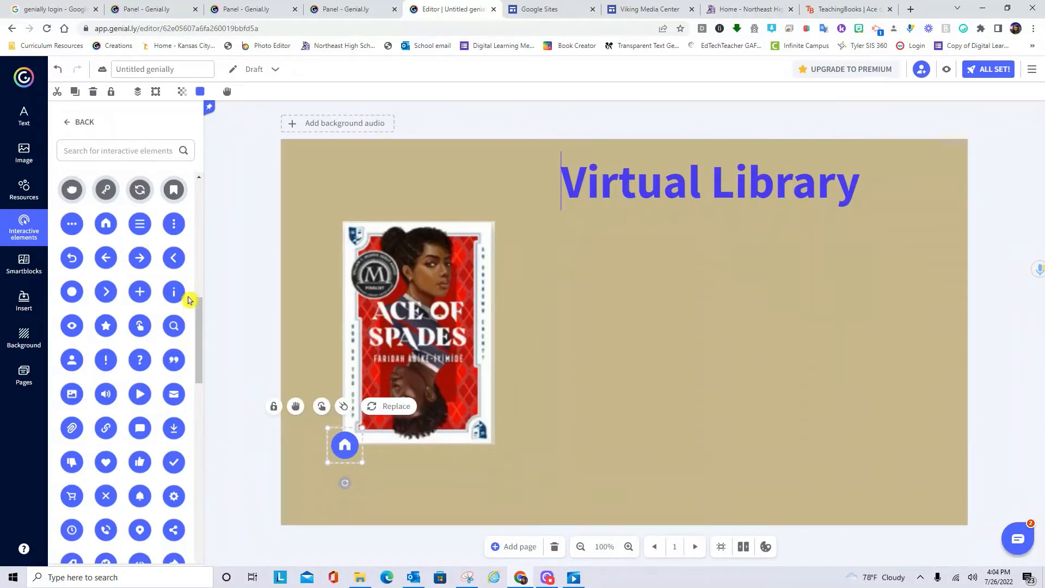
Search the interactive elements for "audio" and place the blue microphone button beside the home button on the cover's lower edge.
{"action": "left_click_drag", "start_coordinate": [197, 338], "coordinate": [197, 364]}
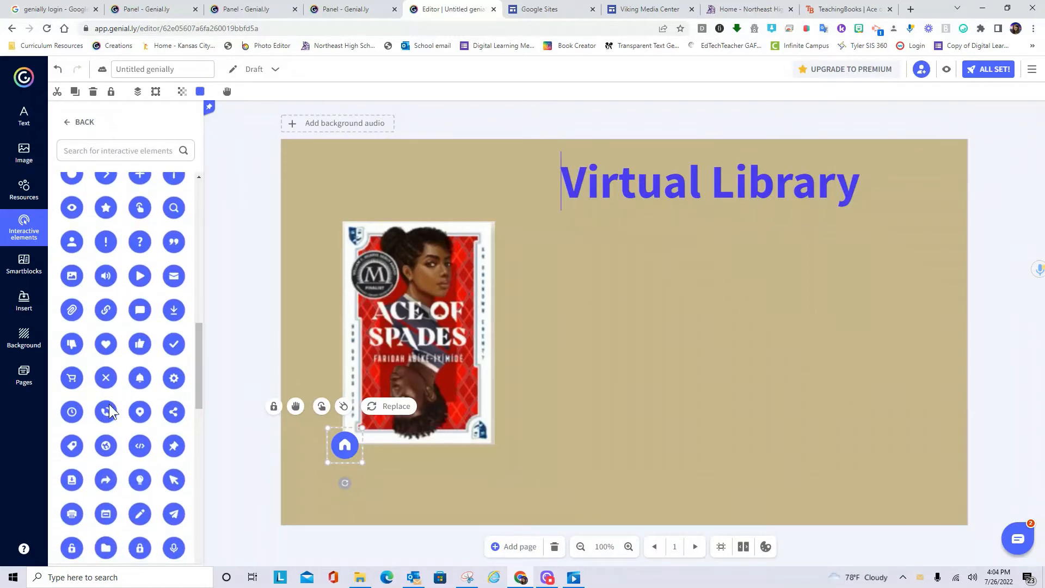
{"action": "left_click", "coordinate": [118, 149]}
{"action": "type", "text": "audio"}
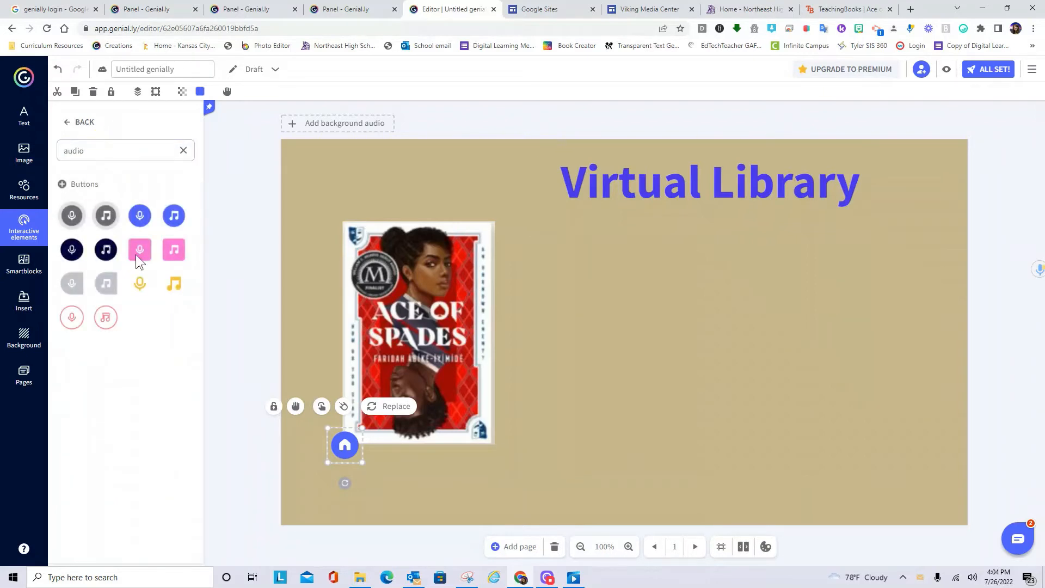
{"action": "left_click", "coordinate": [140, 221]}
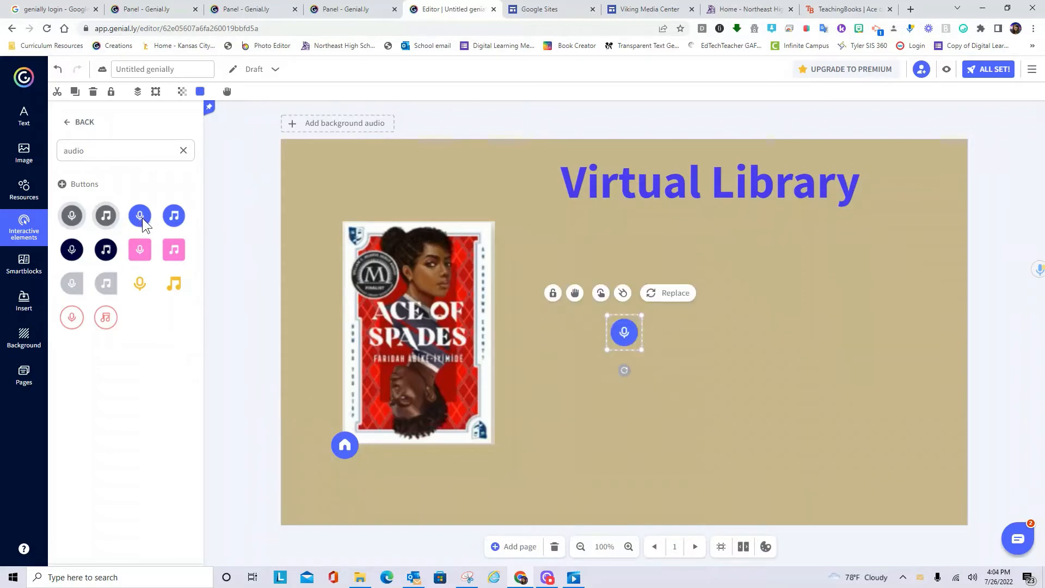
{"action": "left_click_drag", "start_coordinate": [623, 331], "coordinate": [407, 442]}
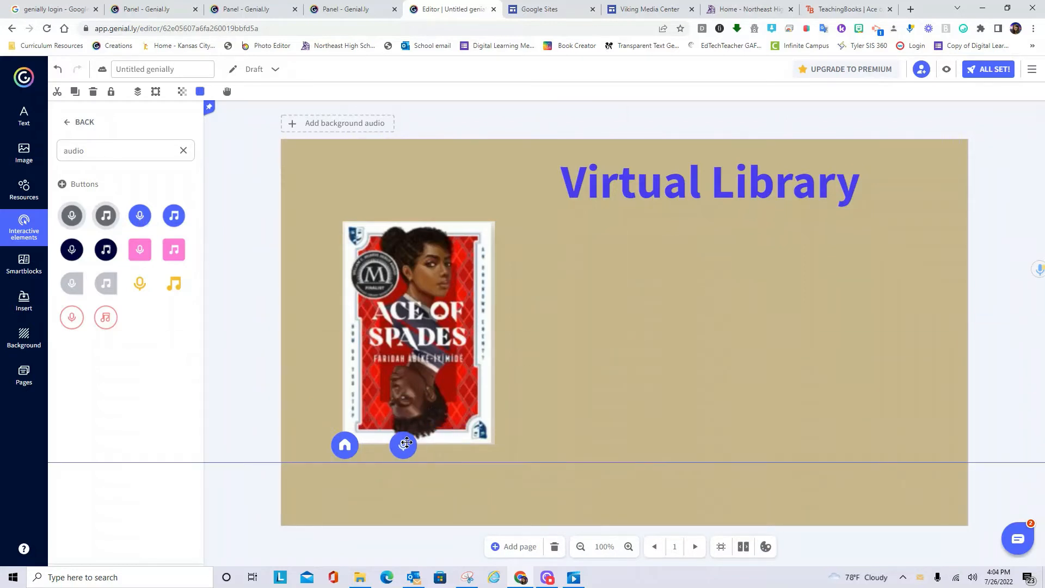
Search the interactive elements for "video" and place the blue video camera button to the right of the microphone button.
{"action": "double_click", "coordinate": [92, 155]}
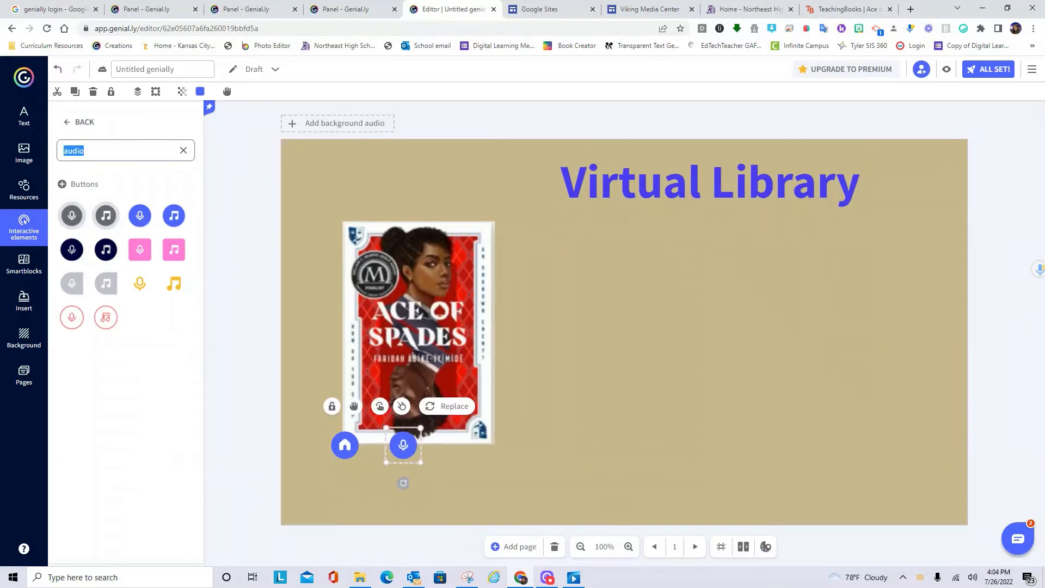
{"action": "type", "text": "video"}
{"action": "key", "text": "Return"}
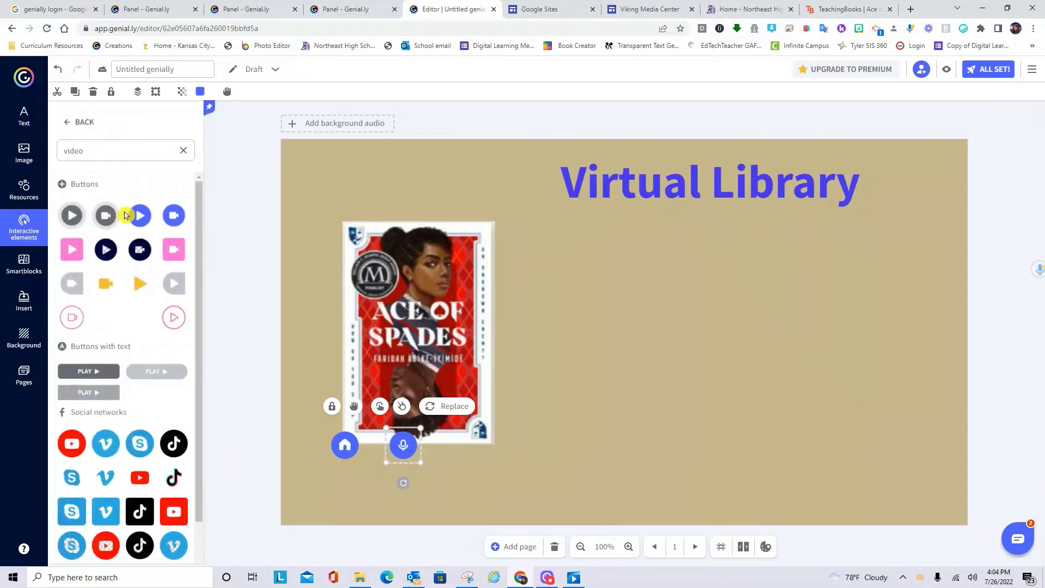
{"action": "left_click_drag", "start_coordinate": [174, 214], "coordinate": [428, 447]}
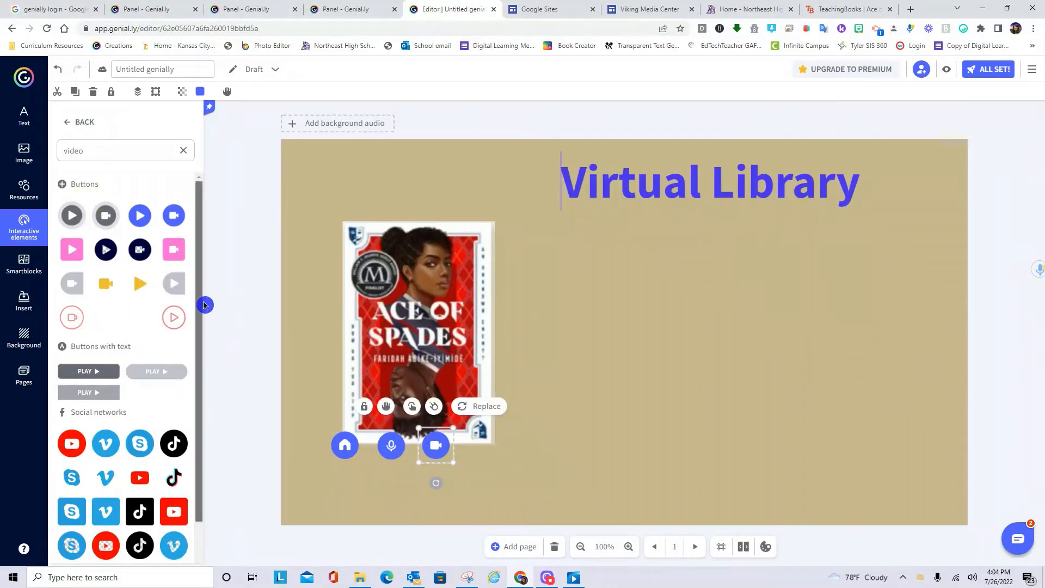
Add a blue round play button and place it at the cover's lower-right corner, in line with the other buttons.
{"action": "scroll", "coordinate": [203, 359], "scroll_direction": "down", "scroll_amount": 1}
{"action": "left_click_drag", "start_coordinate": [203, 342], "coordinate": [203, 281]}
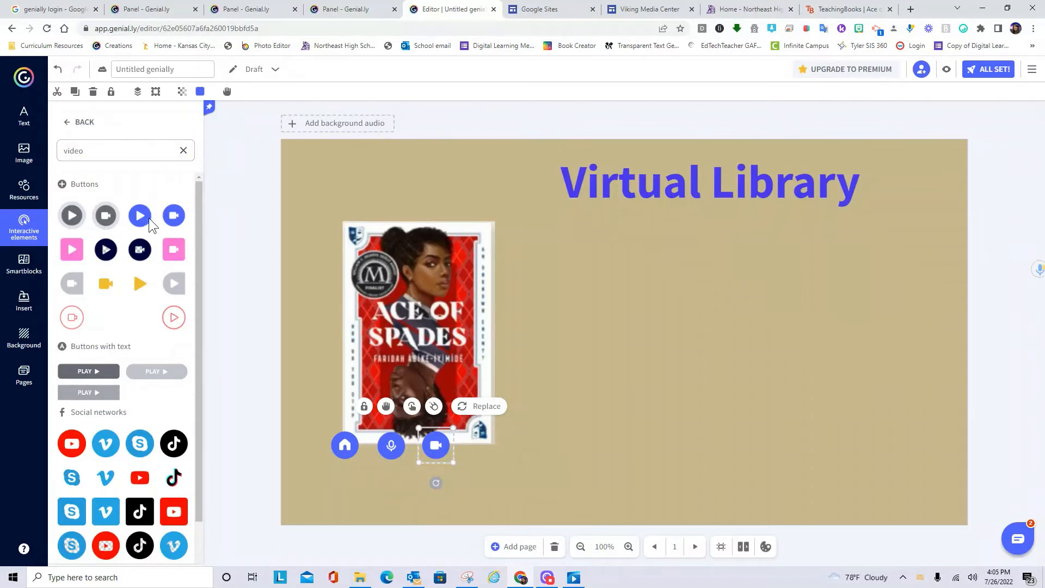
{"action": "left_click_drag", "start_coordinate": [142, 214], "coordinate": [145, 230]}
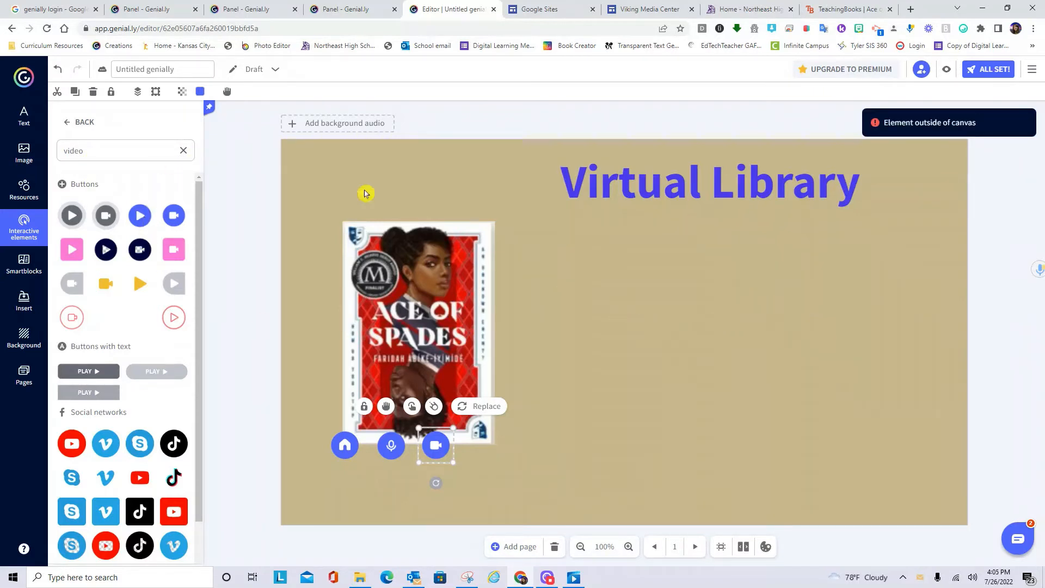
{"action": "left_click", "coordinate": [140, 216]}
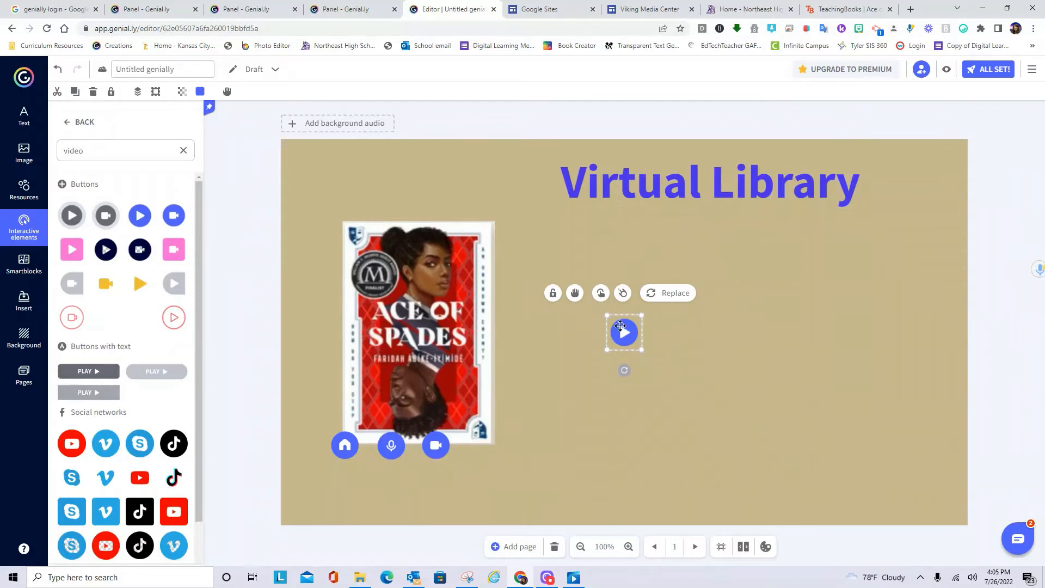
{"action": "left_click_drag", "start_coordinate": [624, 327], "coordinate": [475, 436]}
{"action": "left_click", "coordinate": [602, 404]}
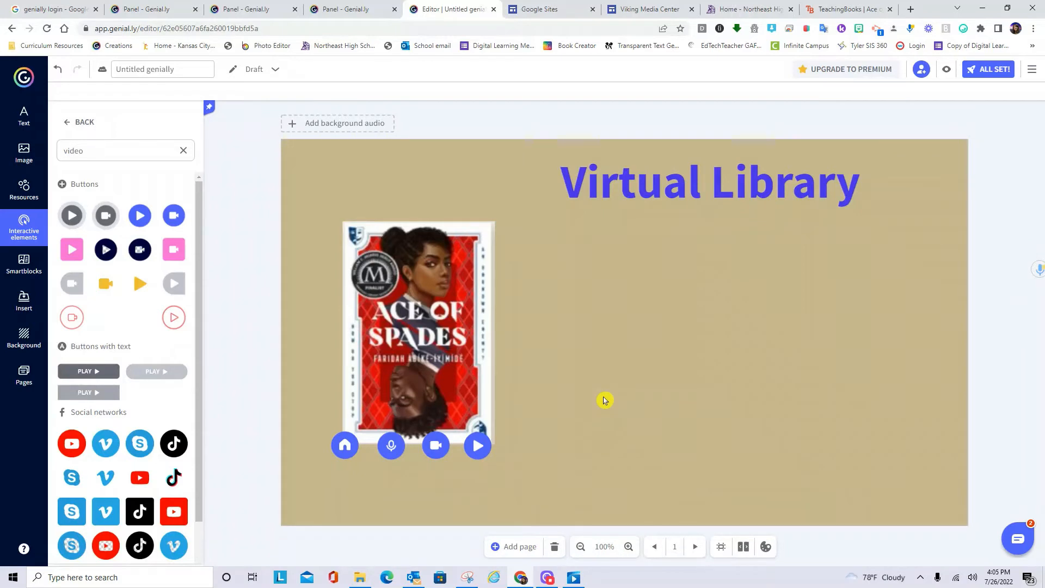
{"action": "left_click", "coordinate": [453, 363]}
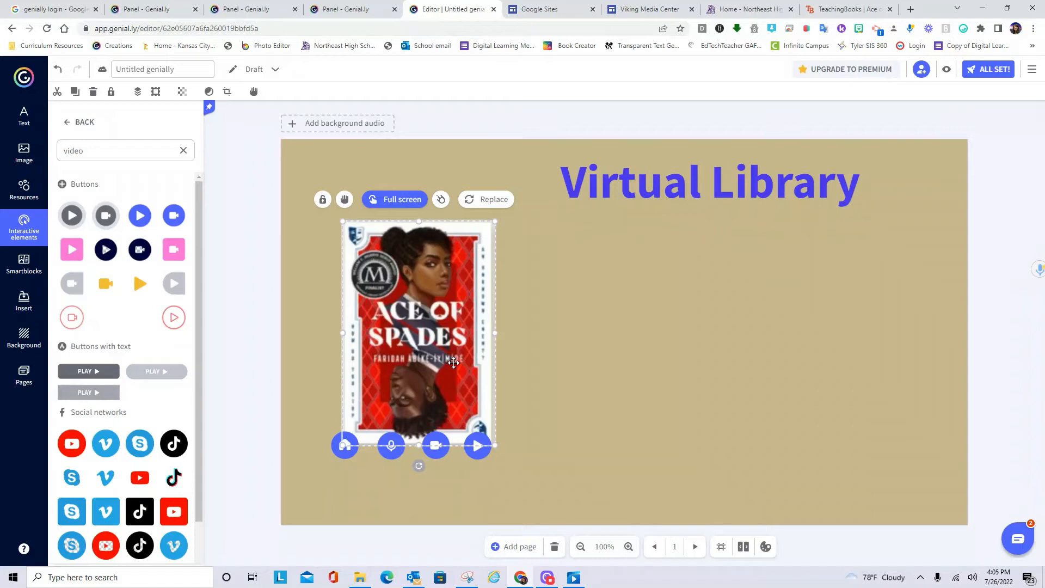
Select the home button, switch to TeachingBooks and copy the address of the author's Name Pronunciation page for Ace of Spades.
{"action": "left_click", "coordinate": [538, 372]}
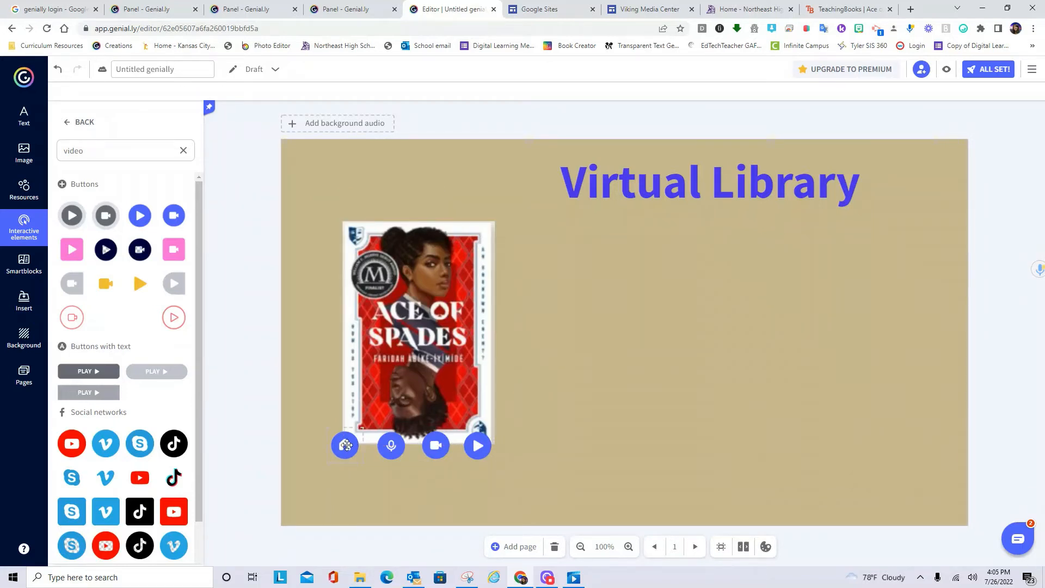
{"action": "left_click", "coordinate": [345, 446]}
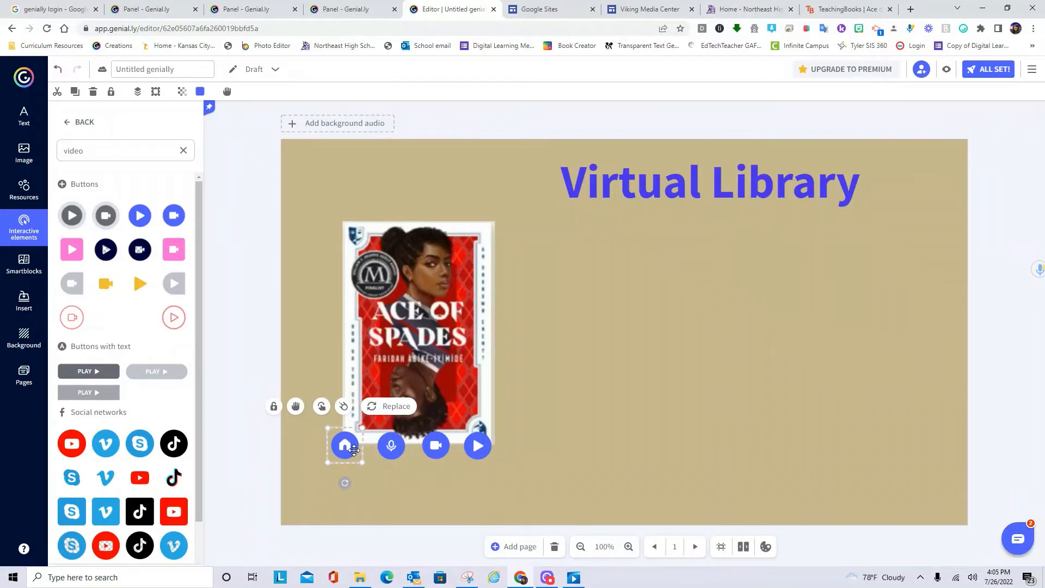
{"action": "left_click", "coordinate": [811, 8]}
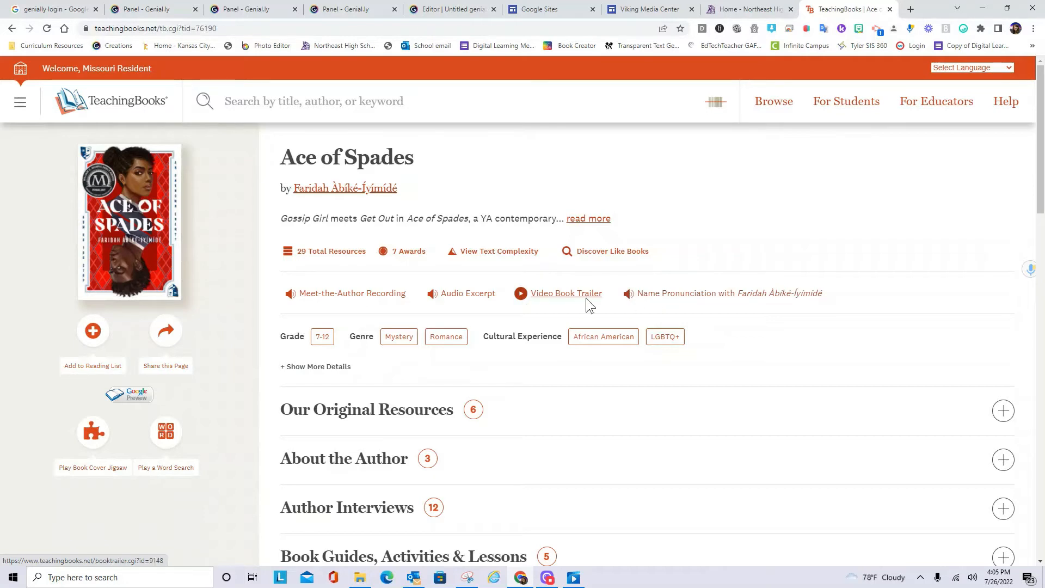
{"action": "left_click", "coordinate": [661, 294]}
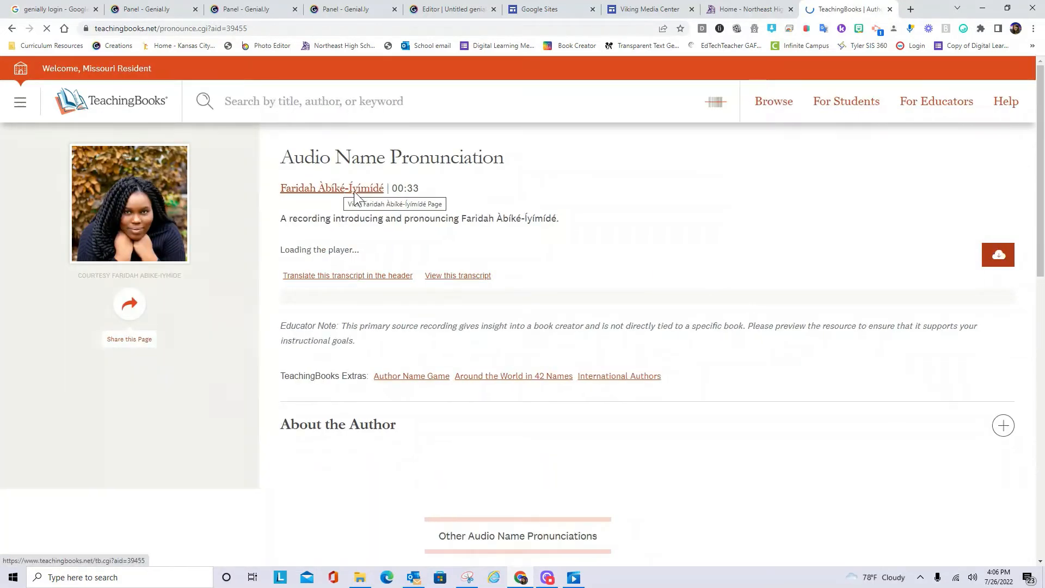
{"action": "left_click", "coordinate": [189, 66]}
{"action": "left_click", "coordinate": [257, 29]}
{"action": "key", "text": "ctrl+c"}
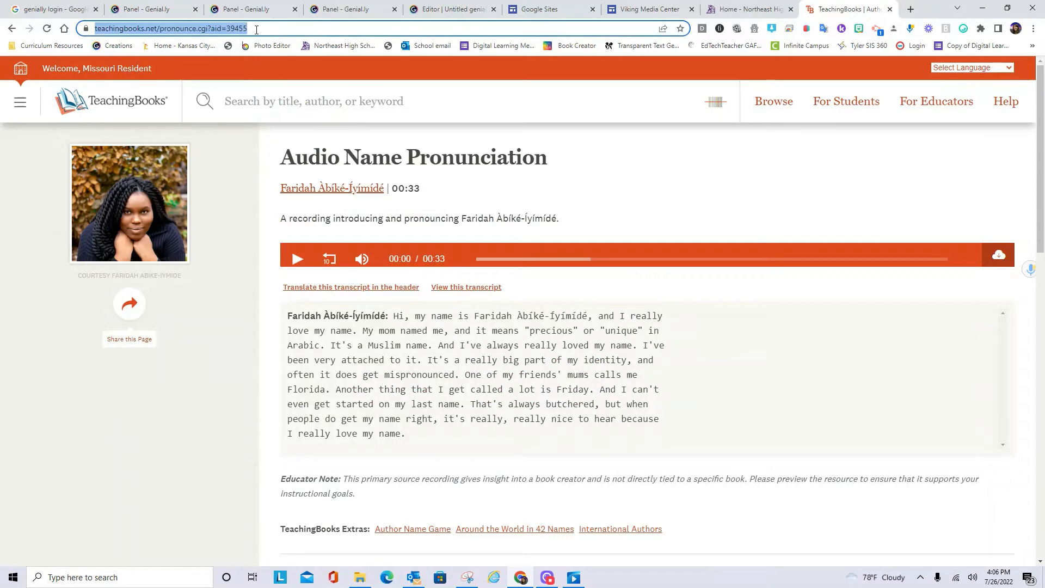
{"action": "left_click", "coordinate": [452, 9]}
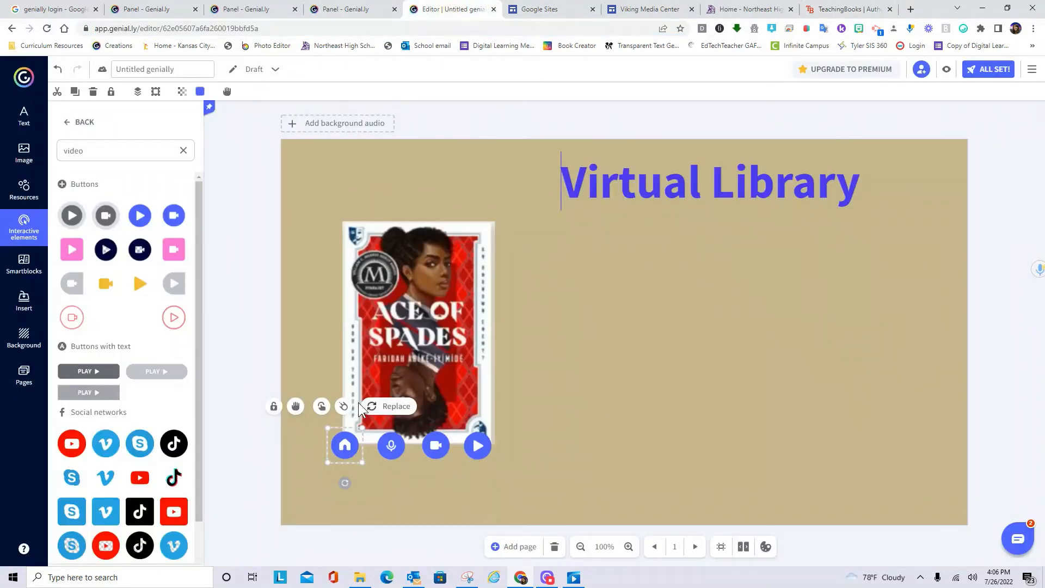
{"action": "left_click", "coordinate": [322, 406]}
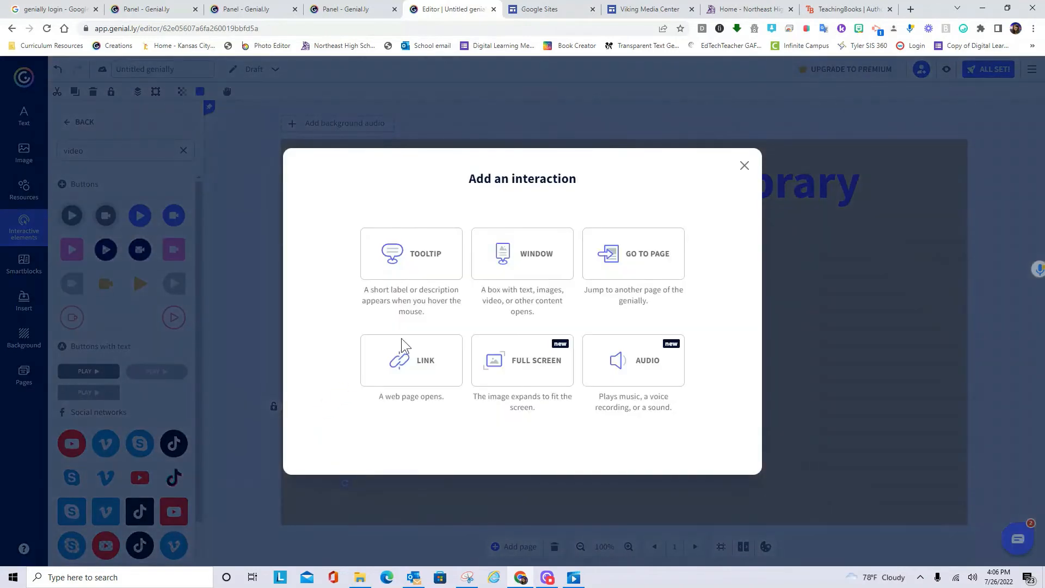
{"action": "left_click", "coordinate": [426, 364]}
{"action": "left_click", "coordinate": [461, 250]}
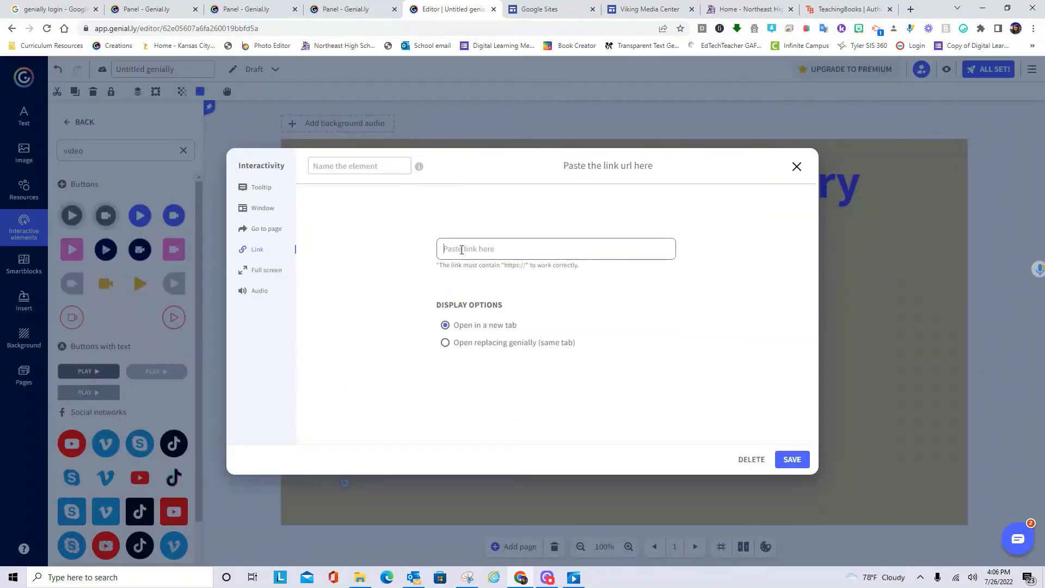
{"action": "key", "text": "ctrl+v"}
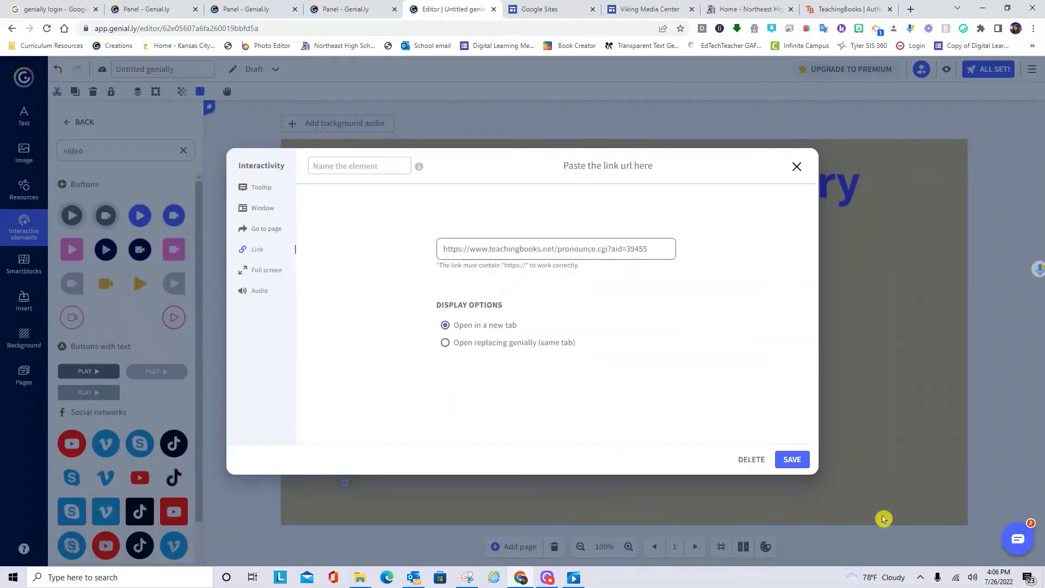
{"action": "left_click", "coordinate": [792, 460]}
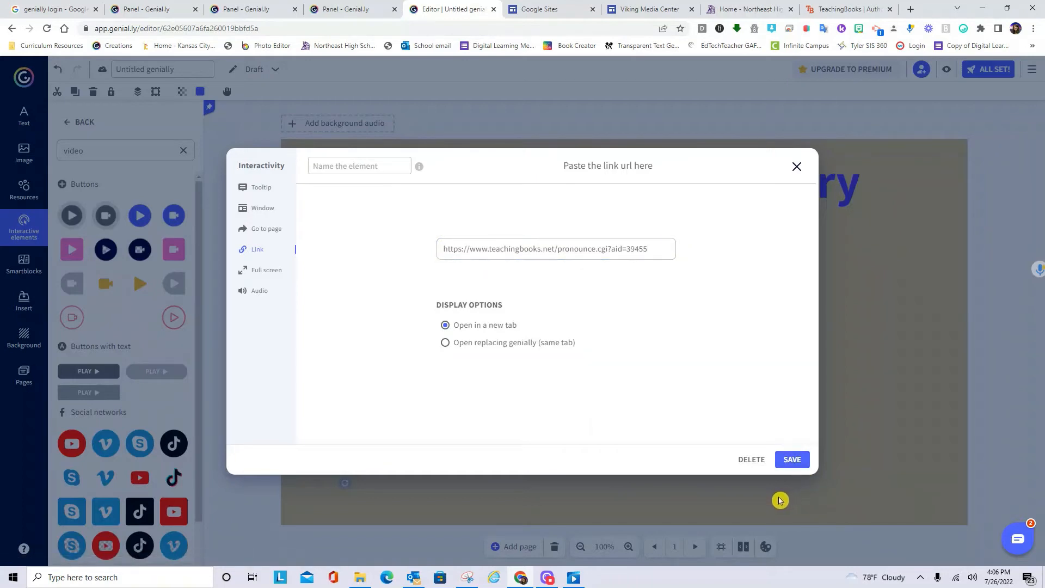
{"action": "left_click", "coordinate": [789, 462]}
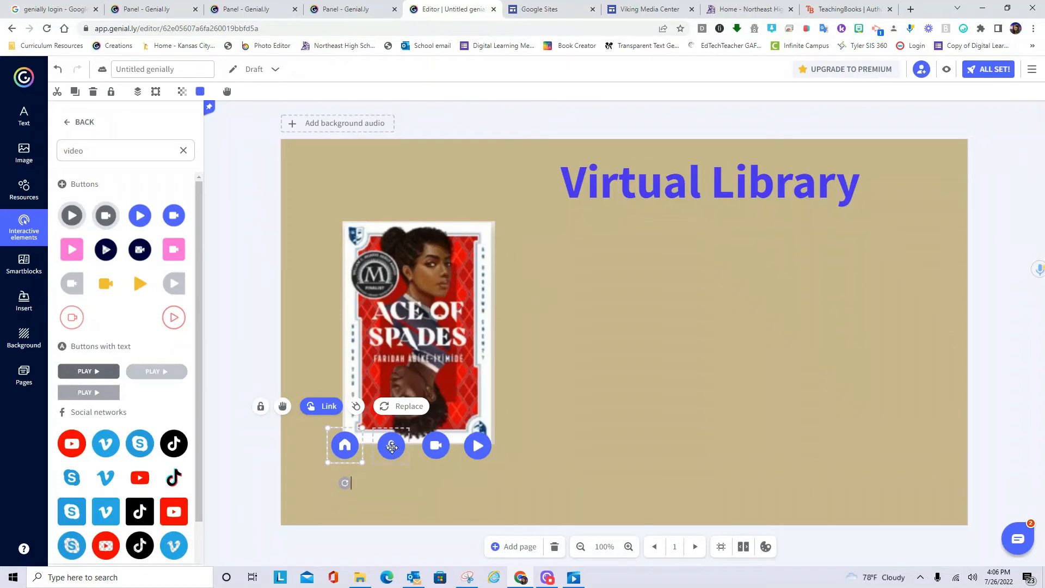
Select the microphone button, switch to TeachingBooks and copy the address of the book's Meet-the-Author Recording page.
{"action": "left_click", "coordinate": [391, 447]}
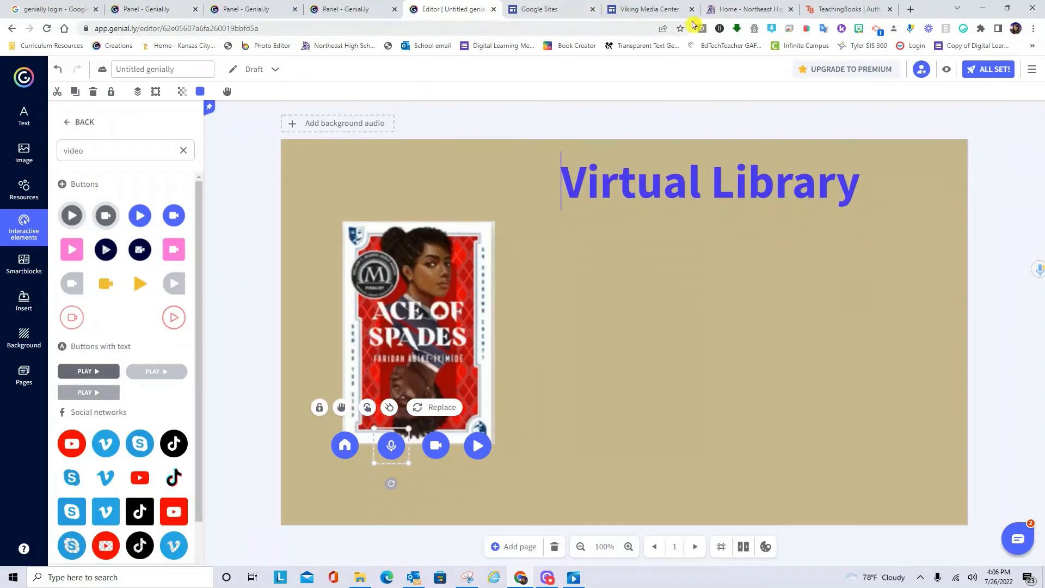
{"action": "left_click", "coordinate": [841, 11]}
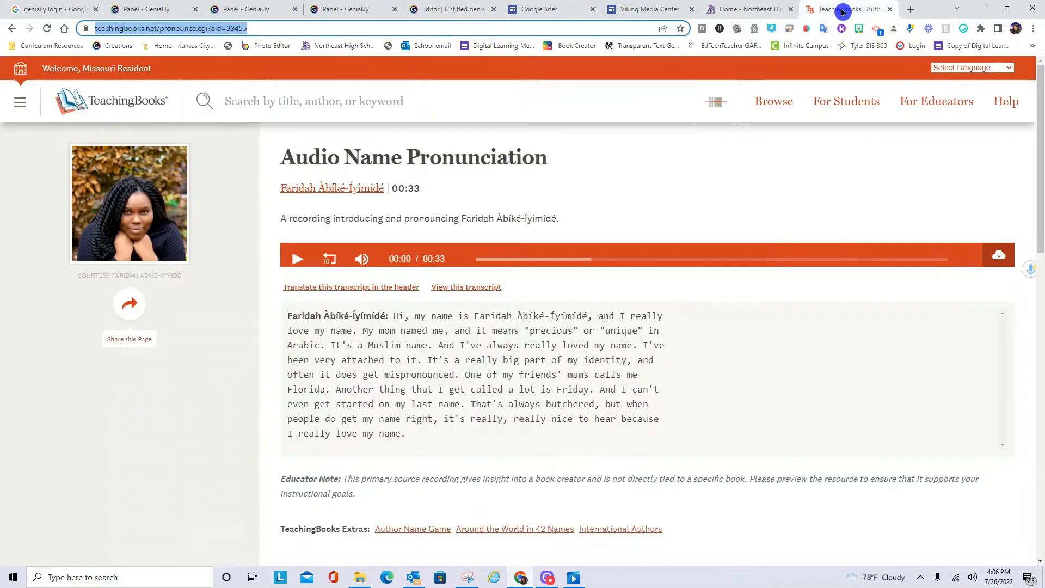
{"action": "left_click", "coordinate": [12, 29]}
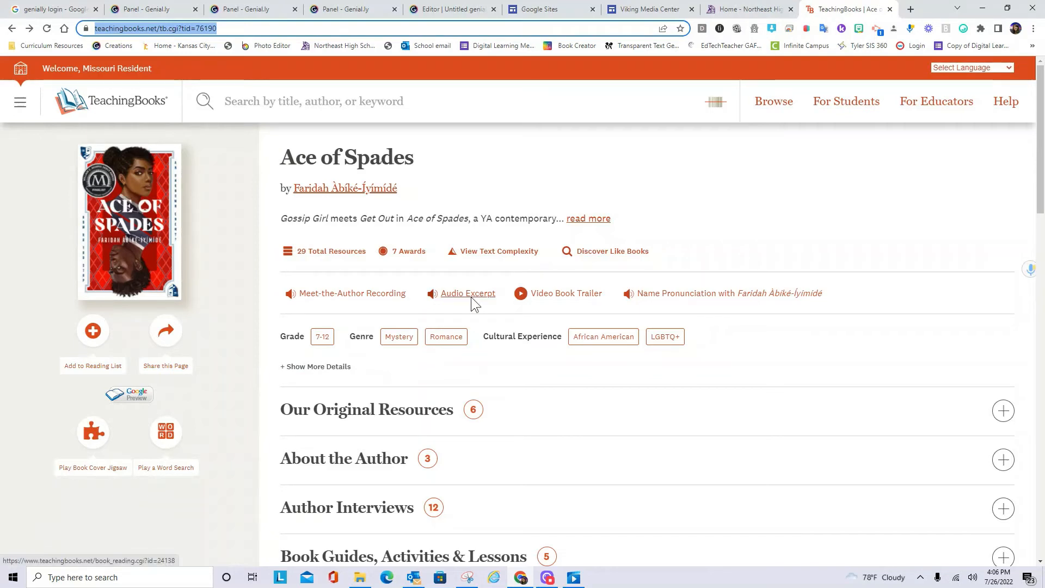
{"action": "left_click", "coordinate": [367, 296]}
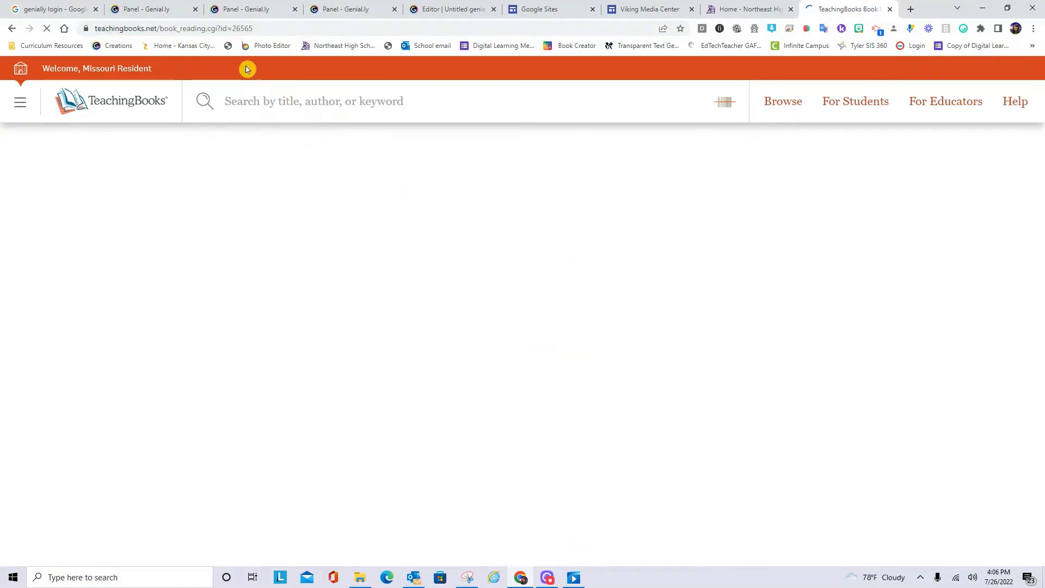
{"action": "left_click", "coordinate": [263, 28]}
{"action": "key", "text": "ctrl+c"}
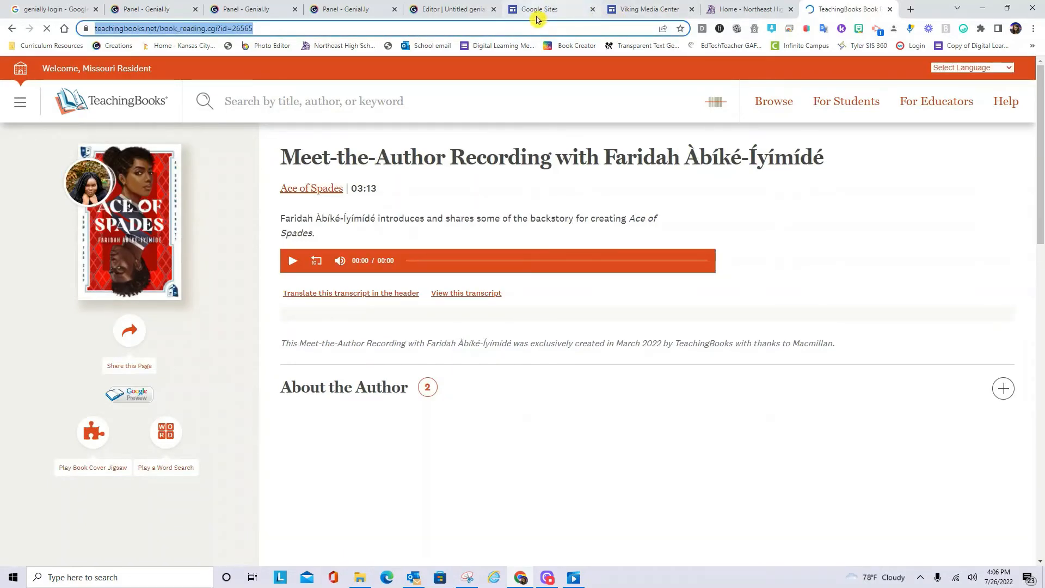
{"action": "left_click", "coordinate": [438, 11]}
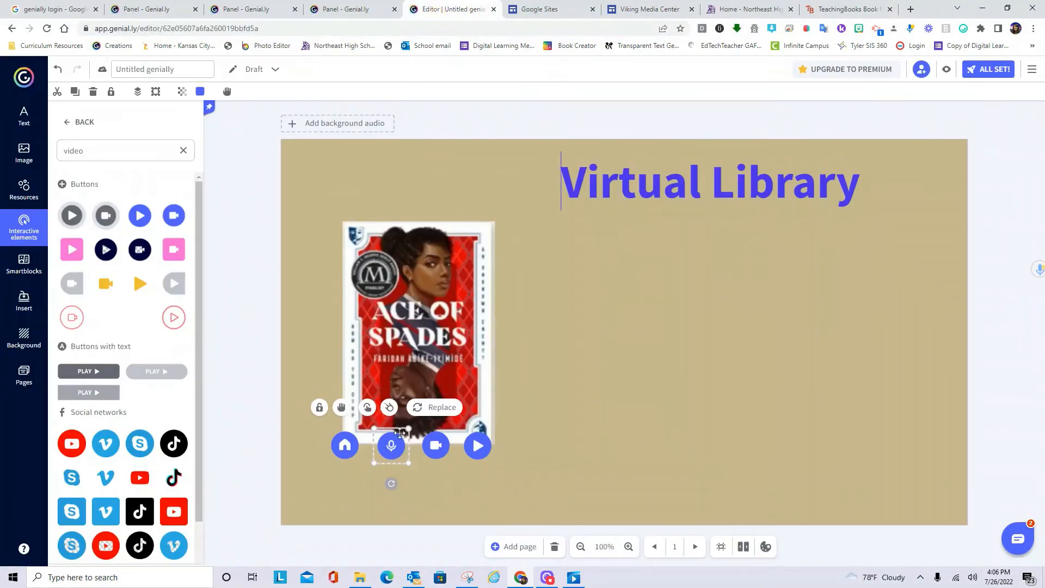
{"action": "left_click", "coordinate": [367, 408]}
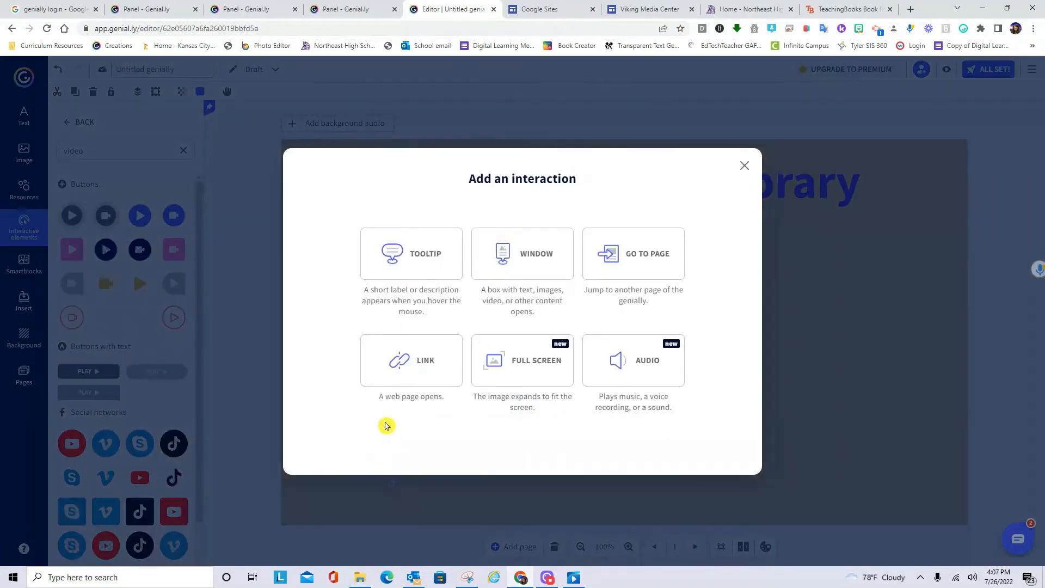
{"action": "left_click", "coordinate": [427, 361]}
{"action": "left_click", "coordinate": [482, 243]}
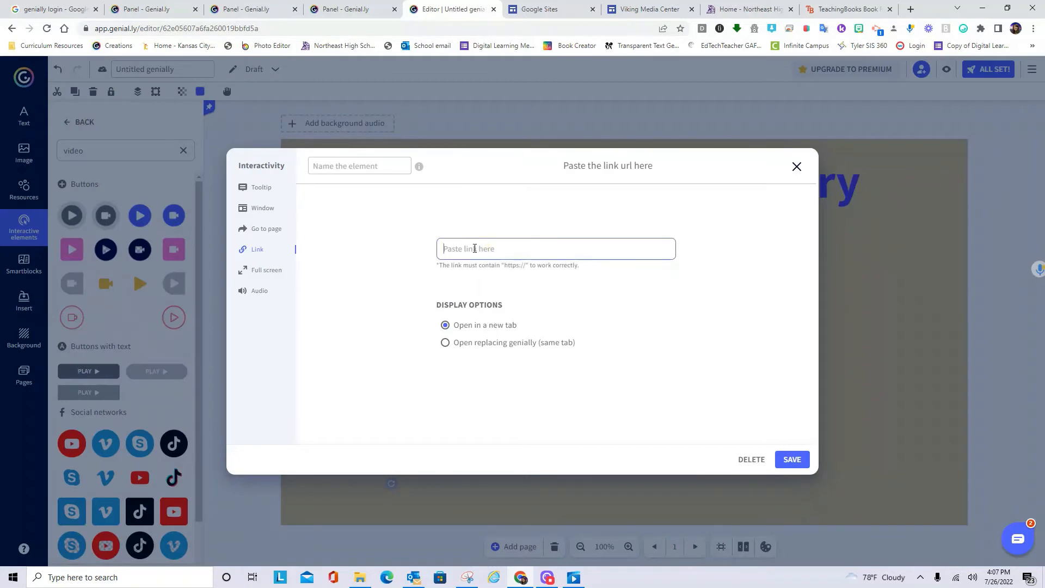
{"action": "key", "text": "ctrl+v"}
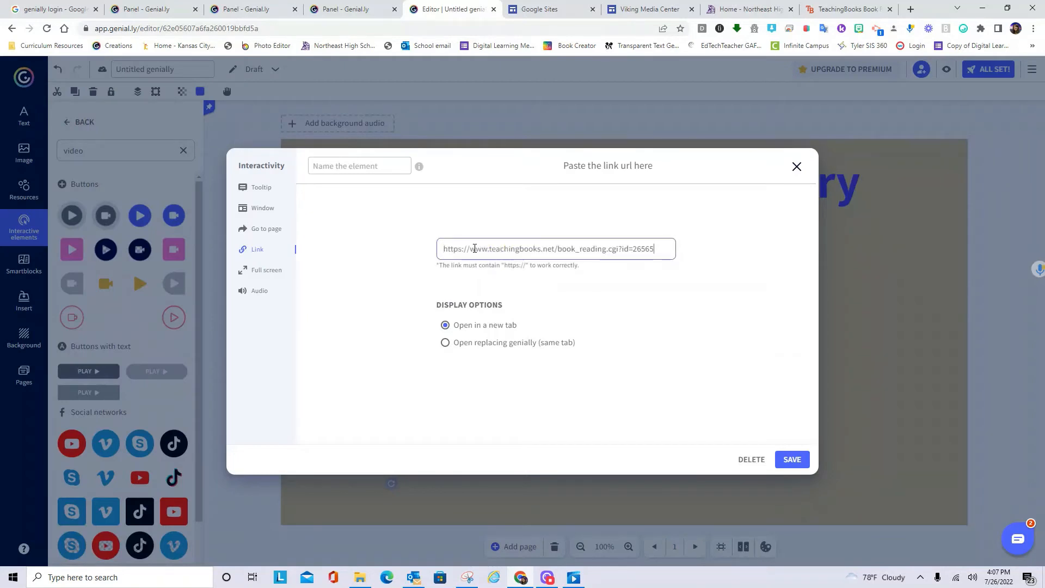
{"action": "left_click", "coordinate": [790, 460]}
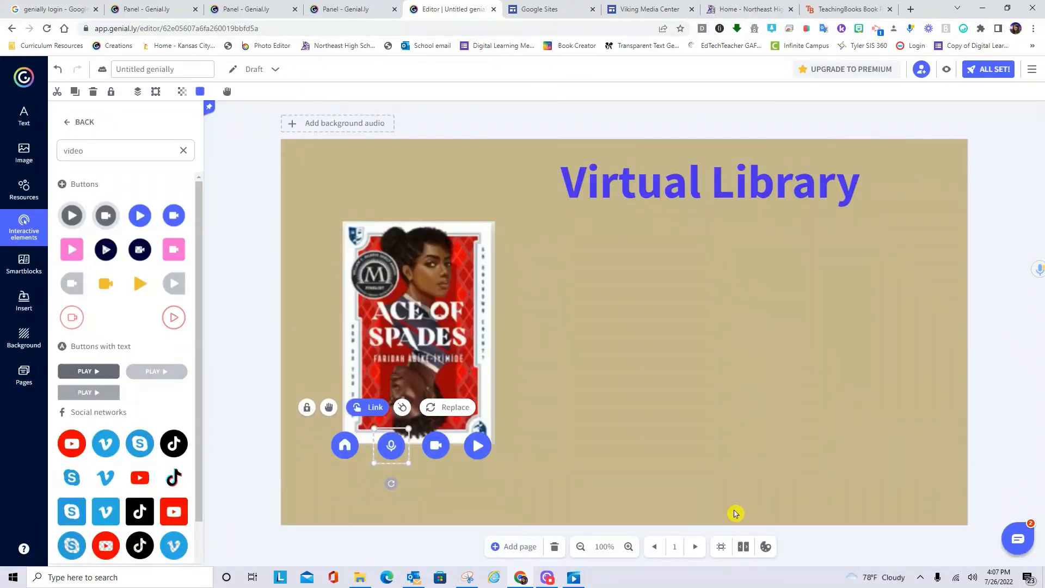
Select the video camera button, switch to TeachingBooks and copy the address of the Video Book Trailer page.
{"action": "left_click", "coordinate": [439, 447]}
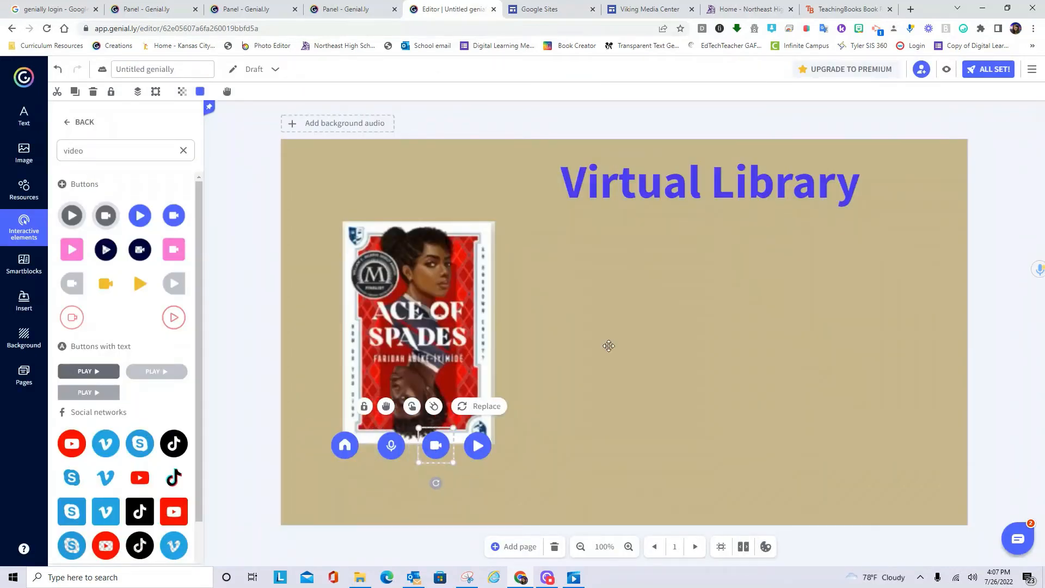
{"action": "left_click", "coordinate": [849, 9]}
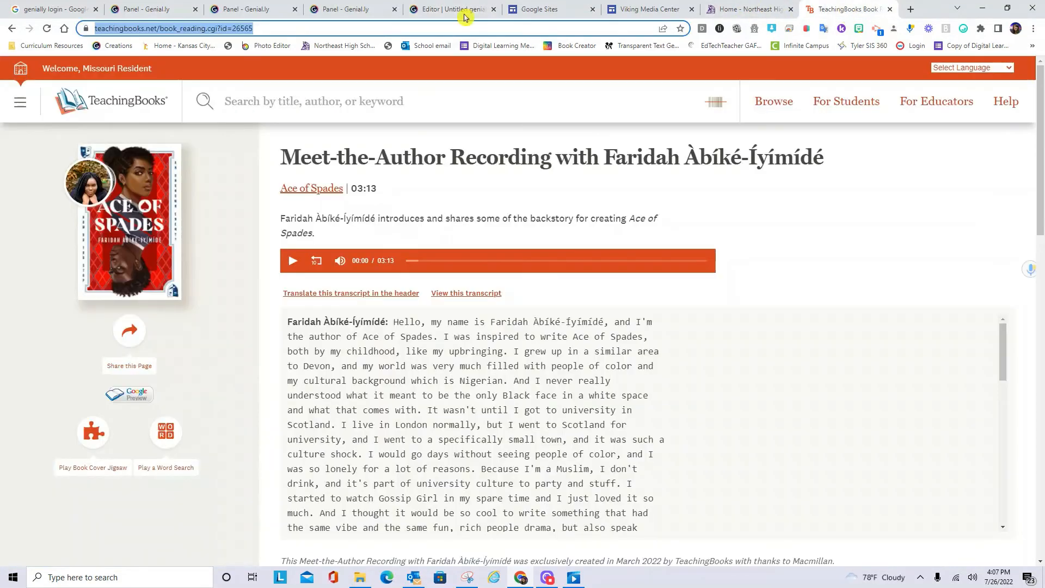
{"action": "left_click", "coordinate": [11, 29]}
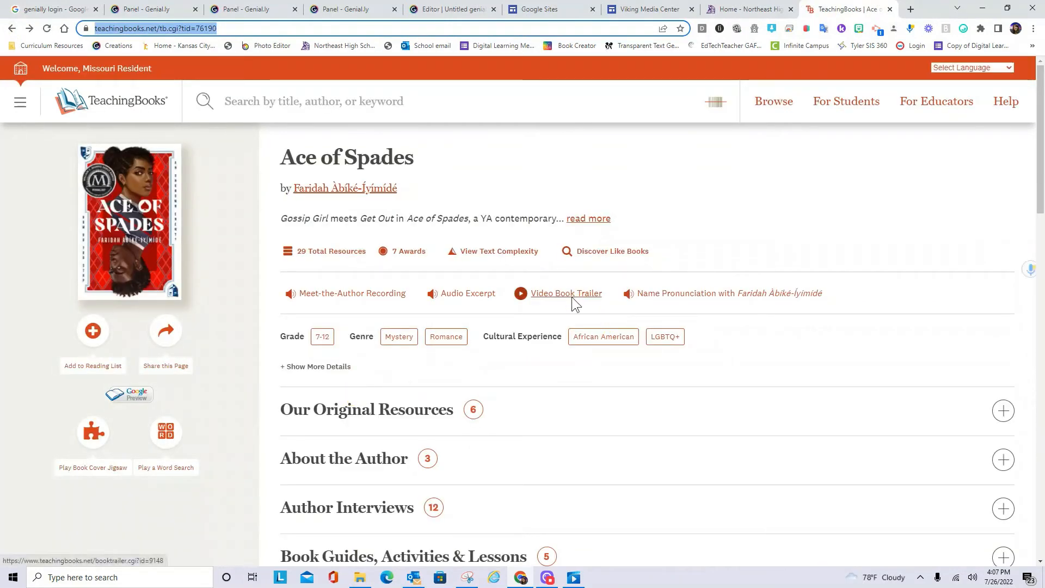
{"action": "left_click", "coordinate": [572, 300]}
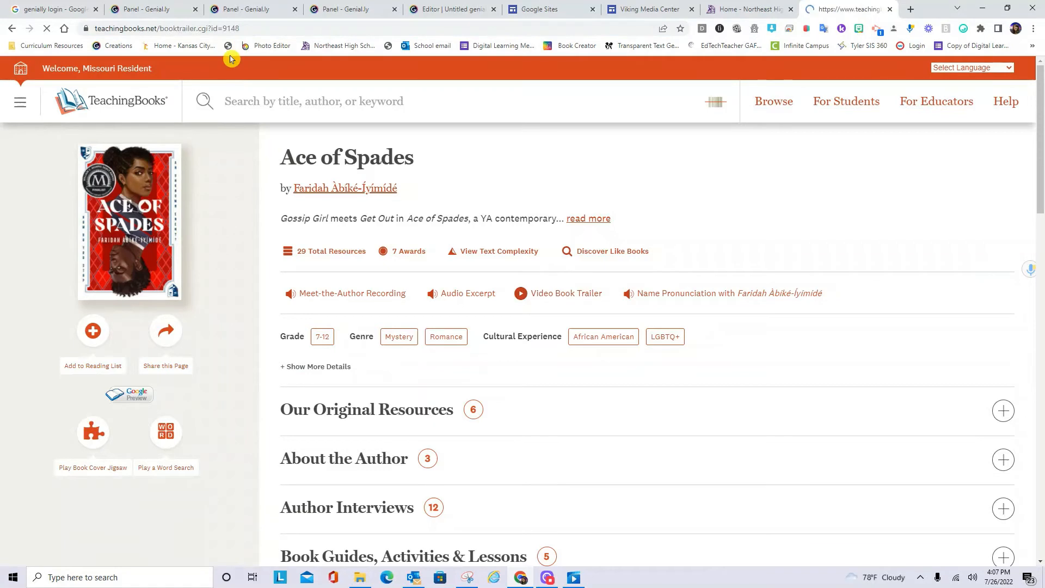
{"action": "left_click", "coordinate": [256, 28]}
{"action": "key", "text": "ctrl+c"}
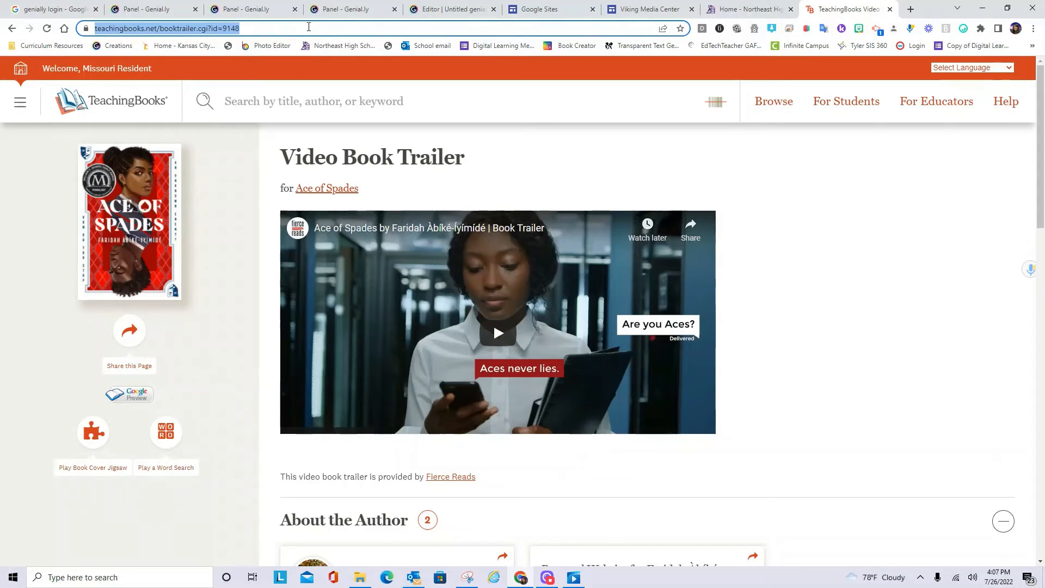
{"action": "left_click", "coordinate": [415, 15]}
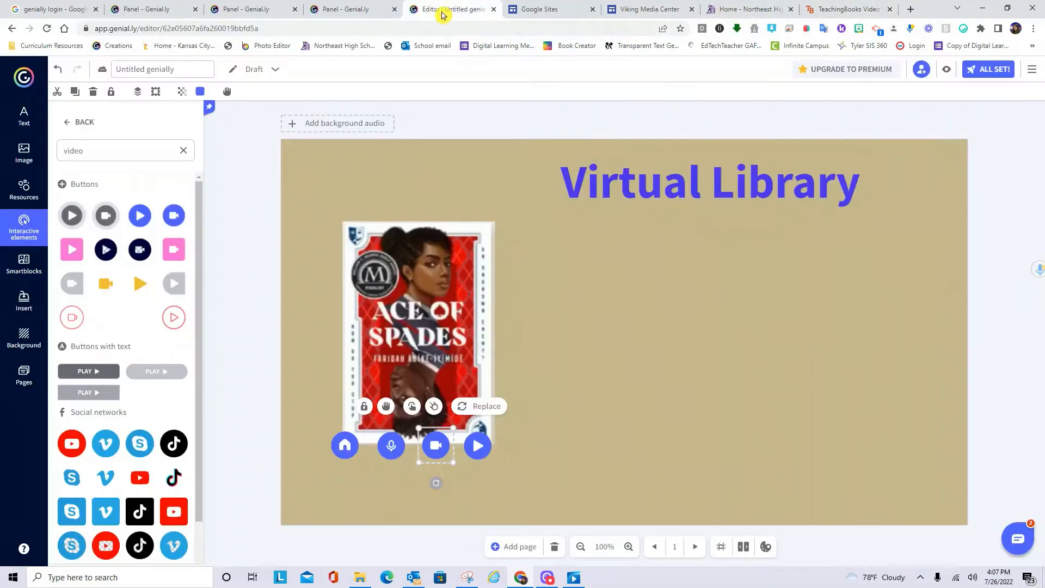
{"action": "left_click", "coordinate": [412, 406]}
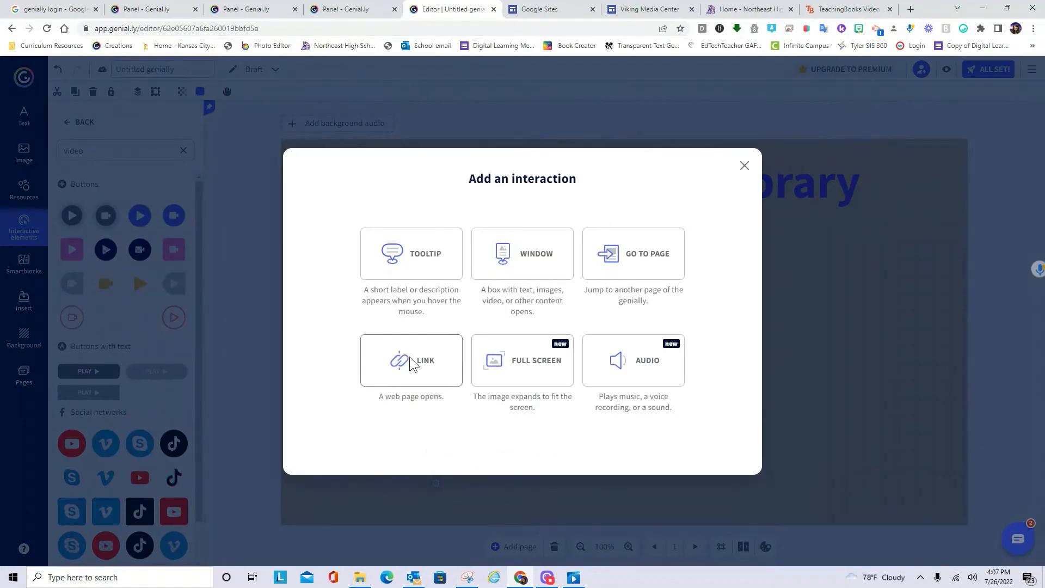
{"action": "left_click", "coordinate": [409, 357]}
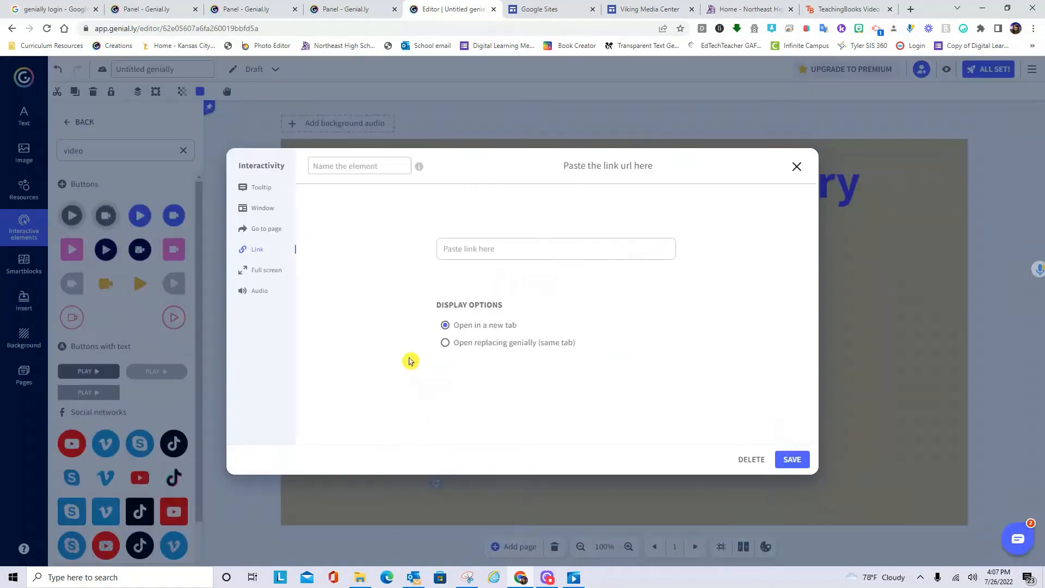
{"action": "left_click", "coordinate": [454, 250]}
{"action": "key", "text": "ctrl+v"}
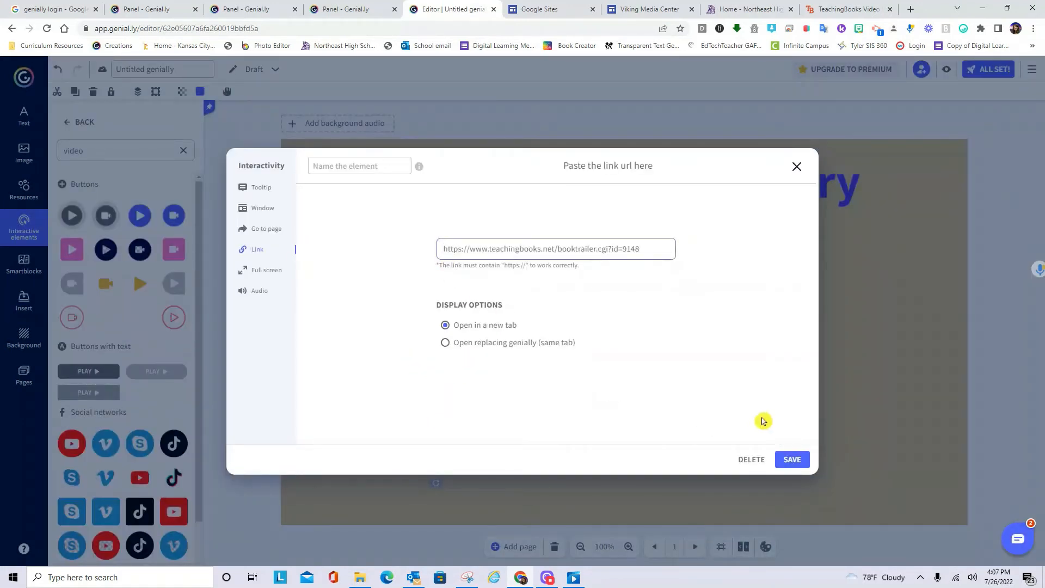
{"action": "left_click", "coordinate": [788, 462]}
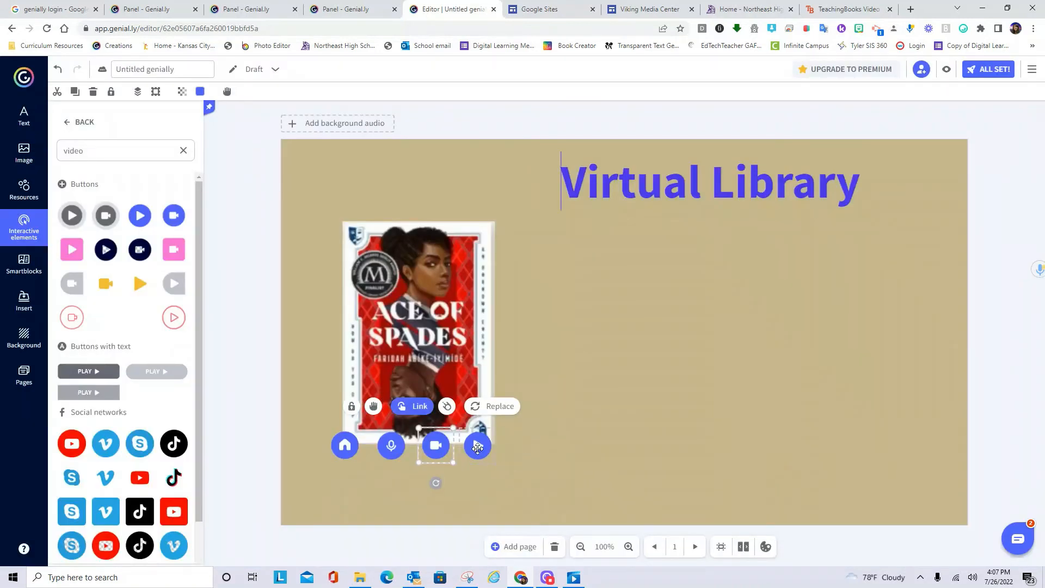
Add a tooltip interaction to the play button under the book cover and name the element Call Number.
{"action": "left_click", "coordinate": [477, 447]}
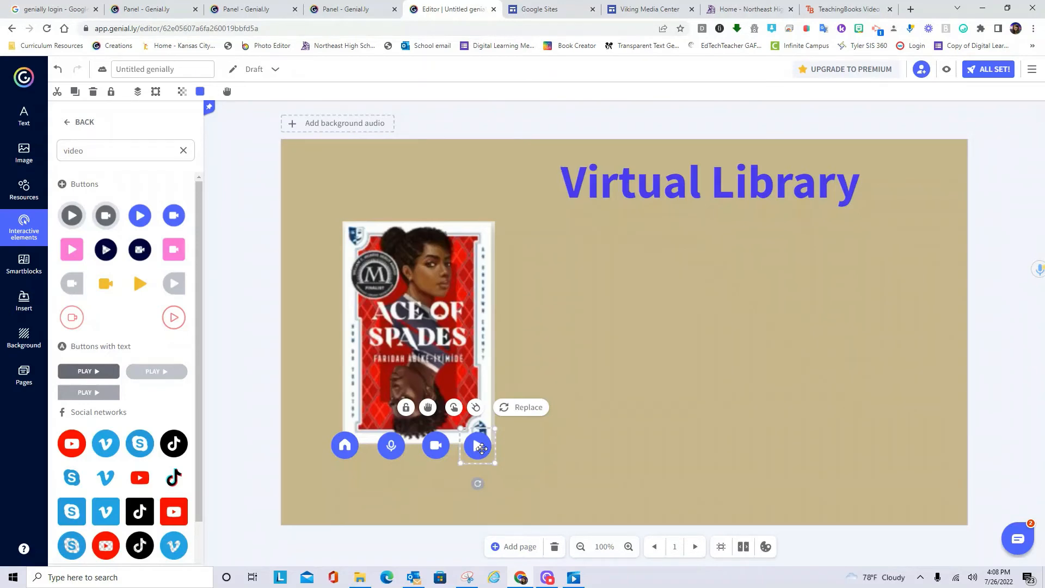
{"action": "left_click", "coordinate": [454, 408]}
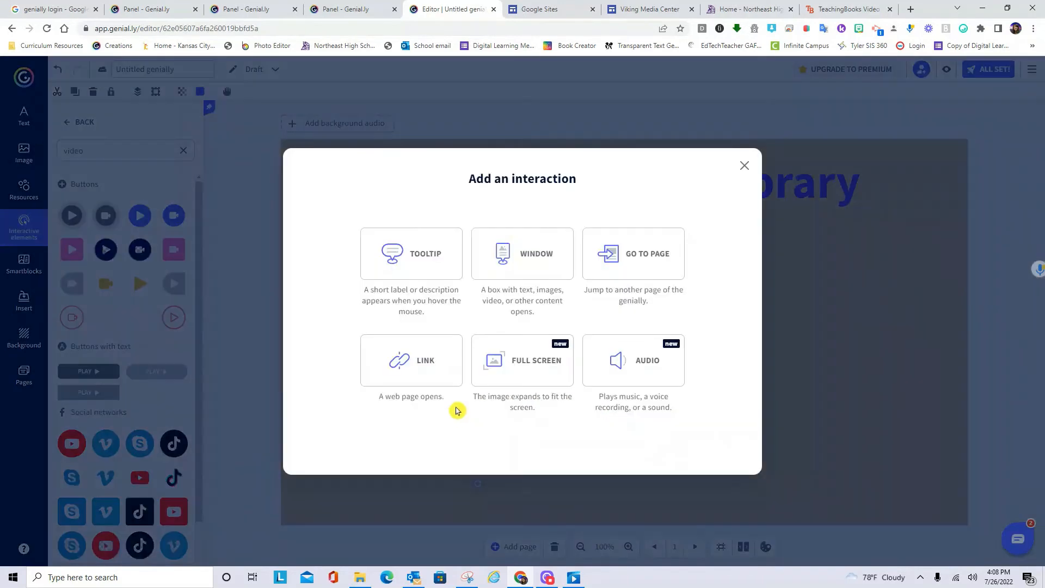
{"action": "left_click", "coordinate": [419, 251]}
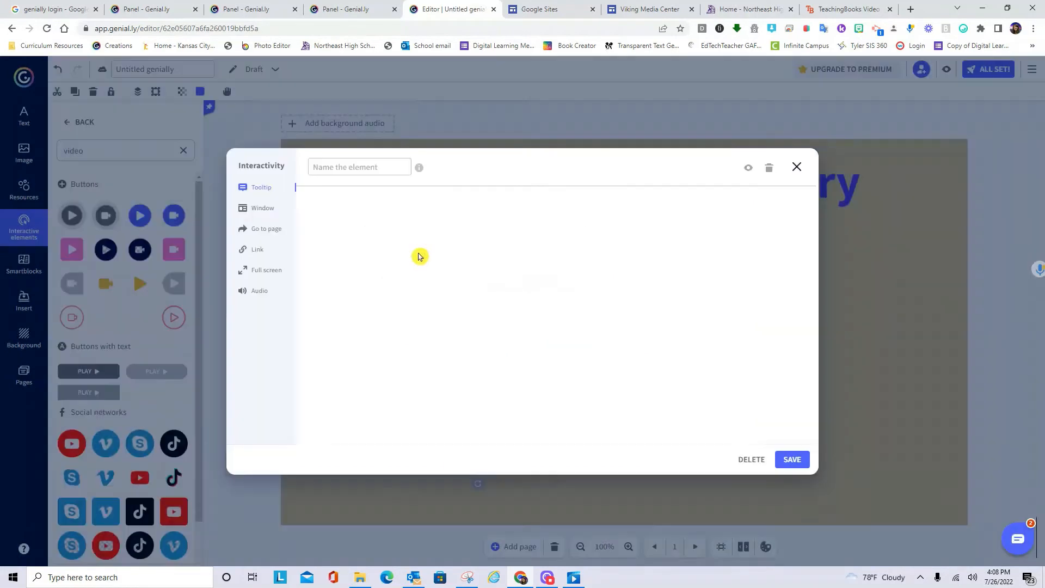
{"action": "left_click", "coordinate": [346, 166]}
{"action": "type", "text": "c"}
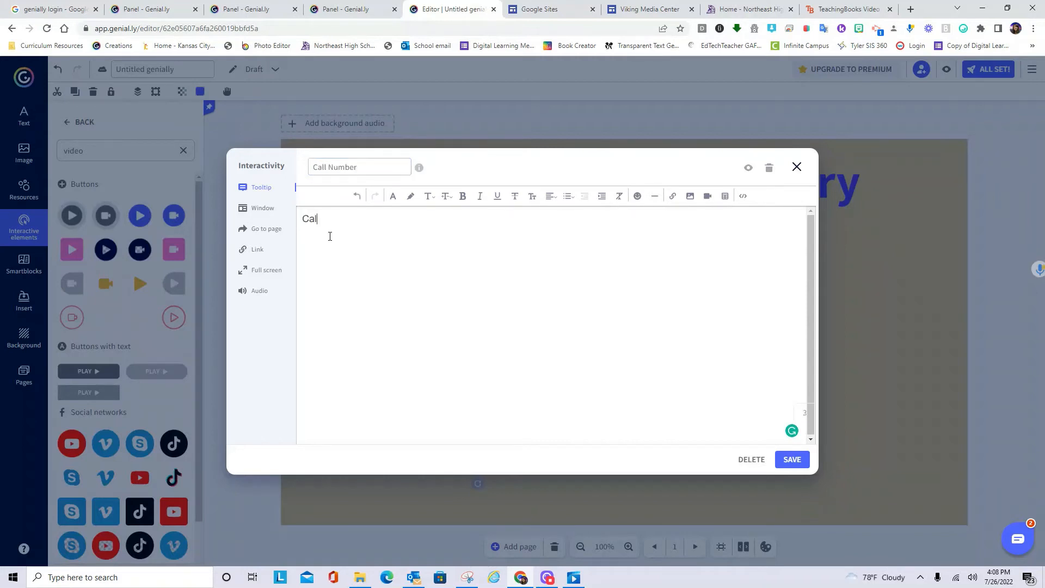
Write the tooltip text "Call number", "Fiction" and "HOR F ABI 2021" on three separate lines and save the interaction.
{"action": "type", "text": "number"}
{"action": "key", "text": "Return"}
{"action": "type", "text": "Fiction"}
{"action": "type", "text": "HOR"}
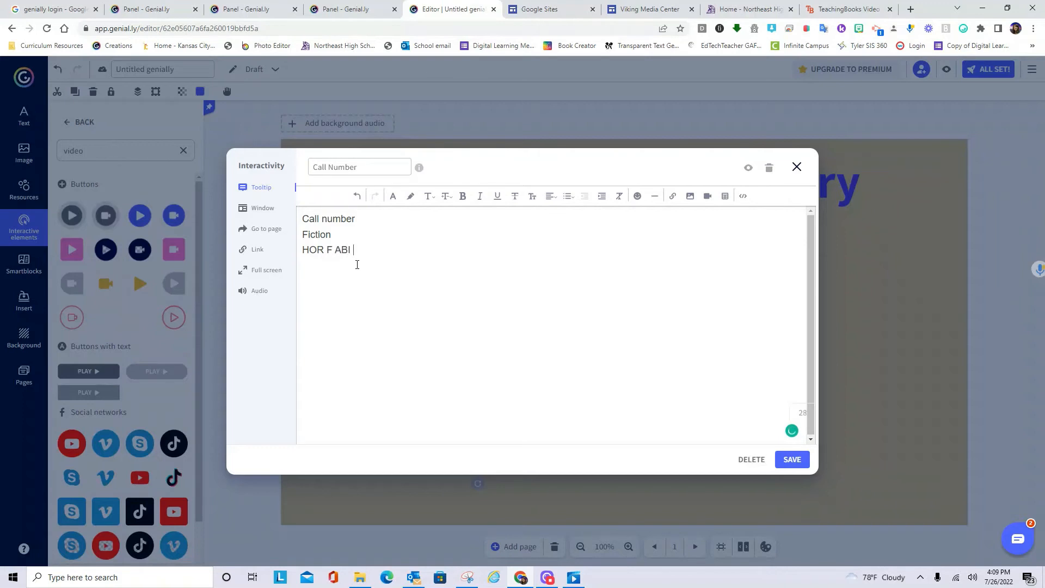
{"action": "type", "text": "F ABI 2021"}
{"action": "left_click", "coordinate": [795, 460]}
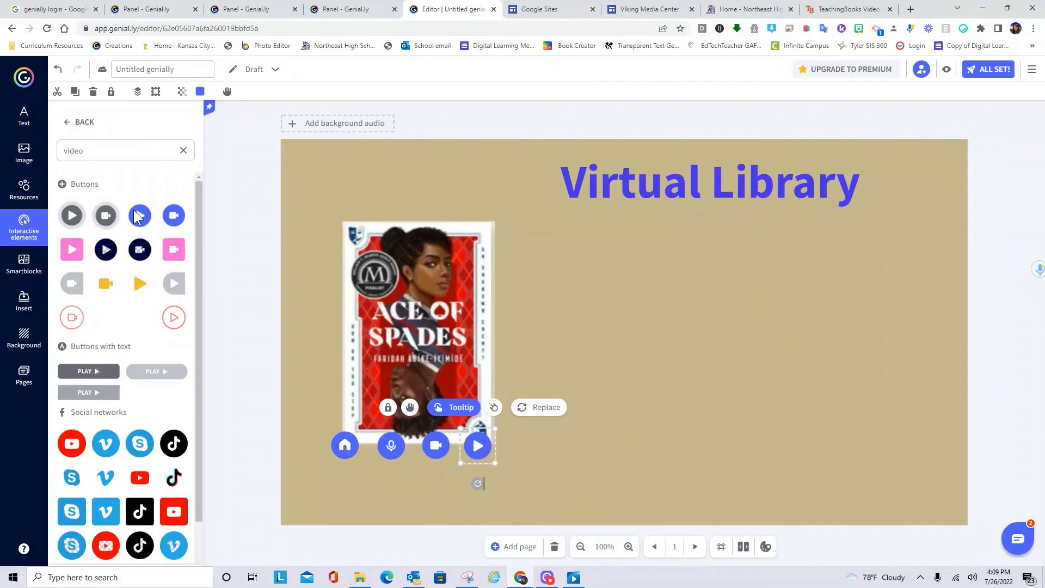
Add a Subtitle text box to the page and place it directly beneath the Virtual Library title.
{"action": "left_click", "coordinate": [18, 117]}
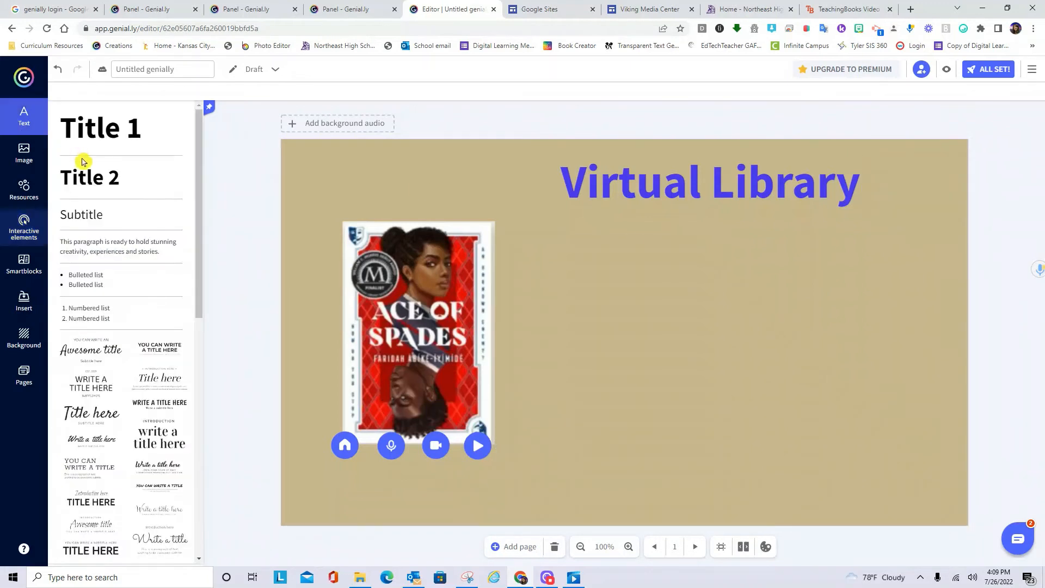
{"action": "left_click", "coordinate": [98, 221]}
{"action": "left_click", "coordinate": [597, 329]}
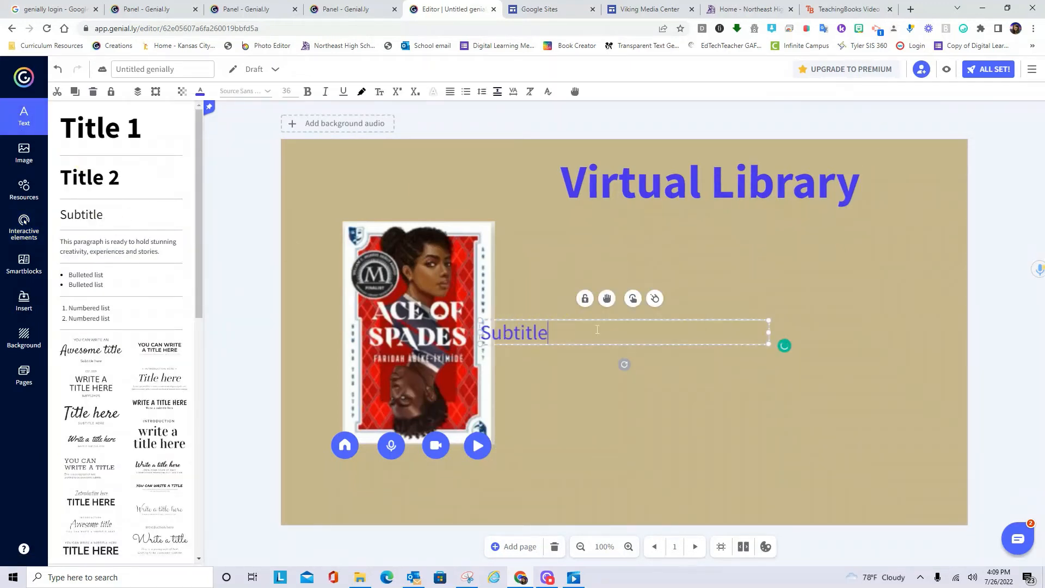
{"action": "left_click_drag", "start_coordinate": [607, 322], "coordinate": [558, 212]}
Replace the subtitle's placeholder text with "Click the cover and the icons for more information".
{"action": "type", "text": "C"}
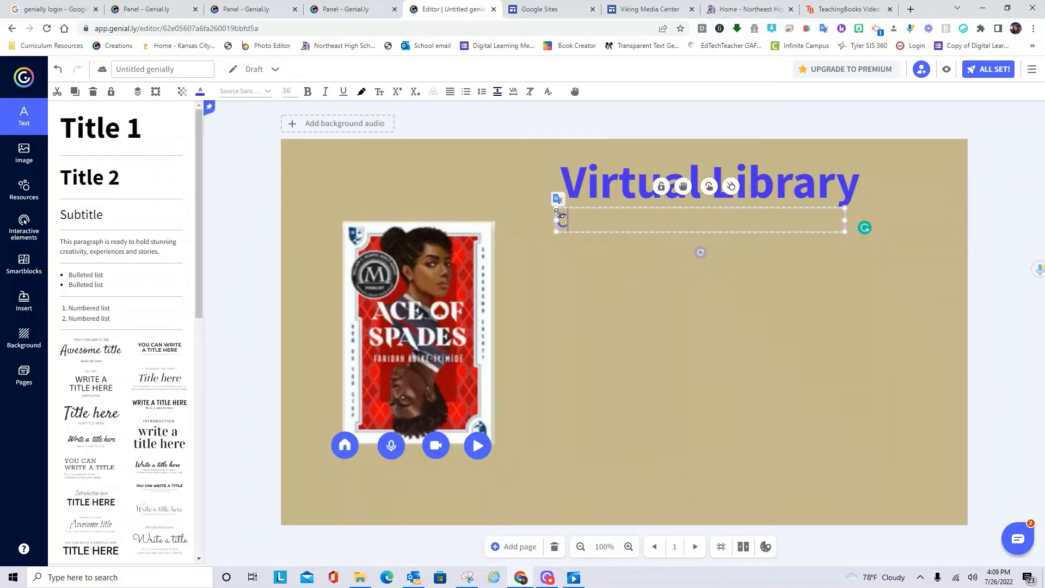
{"action": "type", "text": "lick the co"}
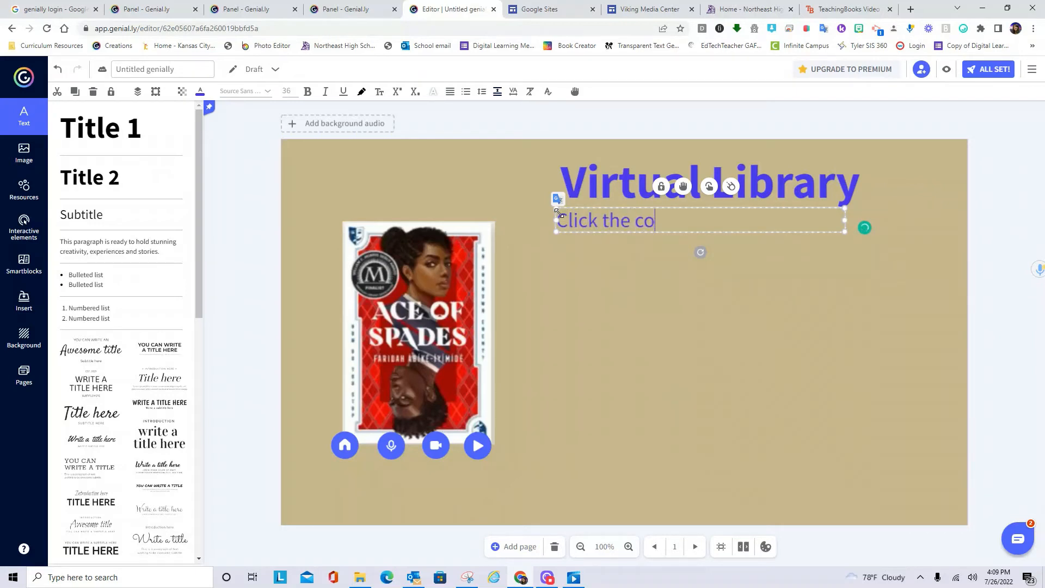
{"action": "type", "text": "ver and the icos"}
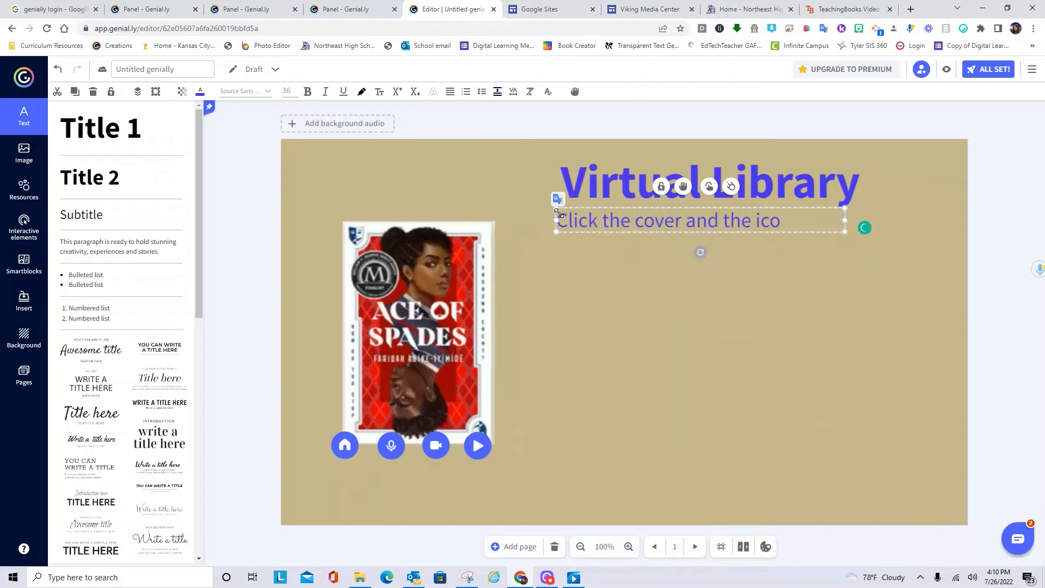
{"action": "type", "text": "ns for more"}
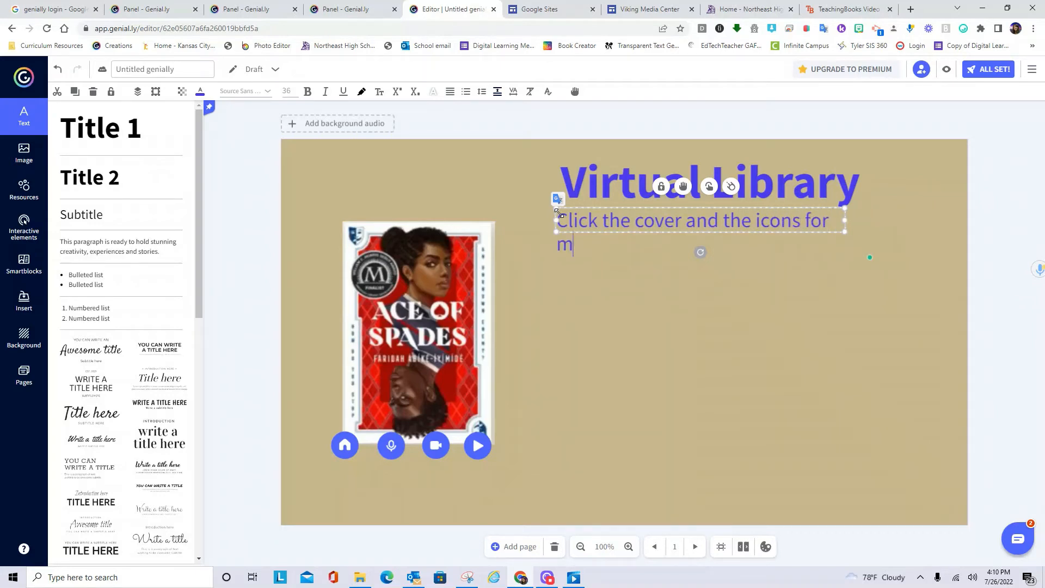
{"action": "type", "text": " infor"}
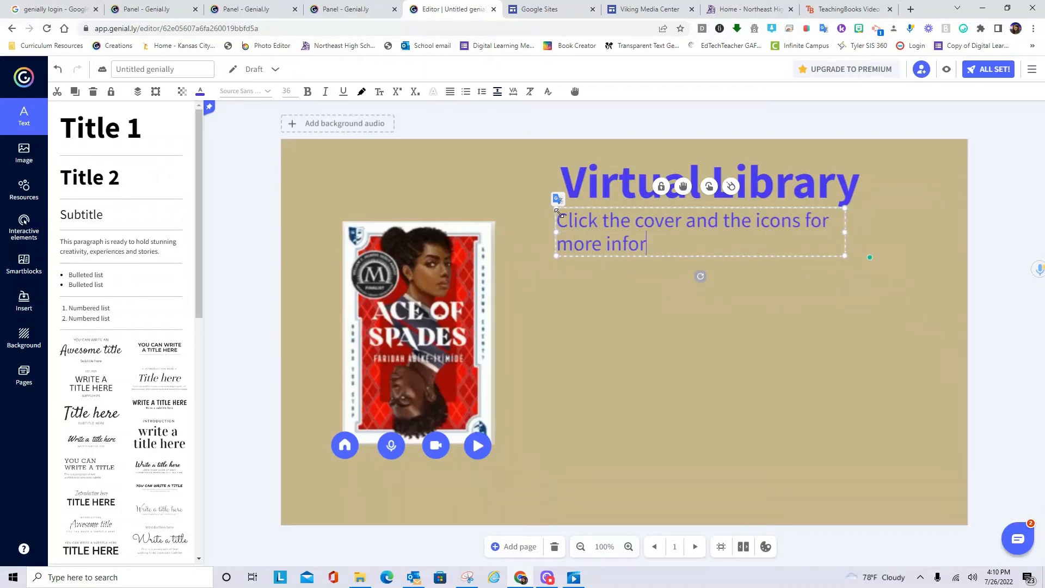
{"action": "type", "text": "mait"}
{"action": "key", "text": "BackSpace"}
{"action": "key", "text": "BackSpace"}
{"action": "type", "text": "tion"}
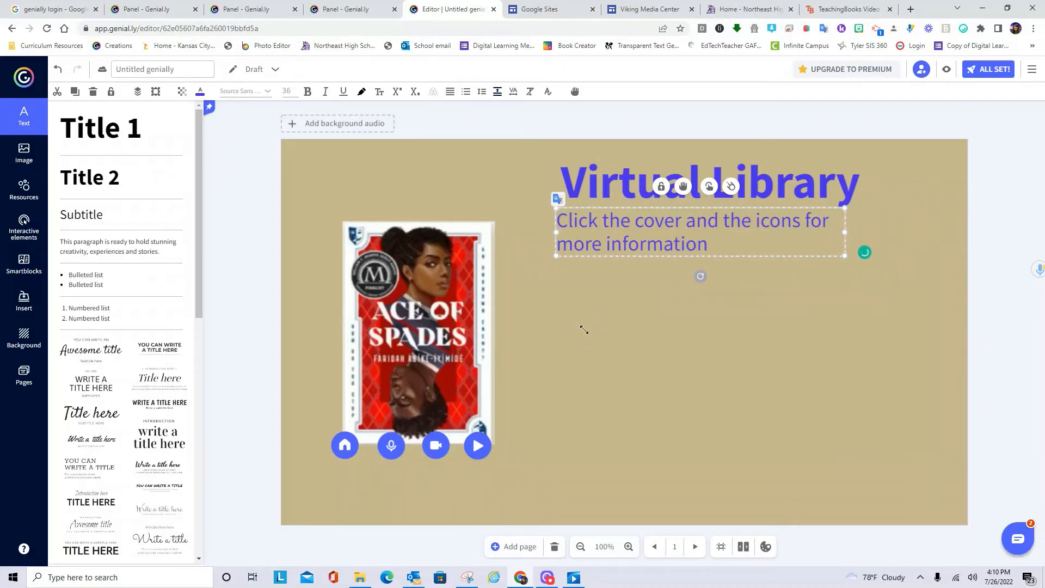
{"action": "left_click", "coordinate": [611, 308]}
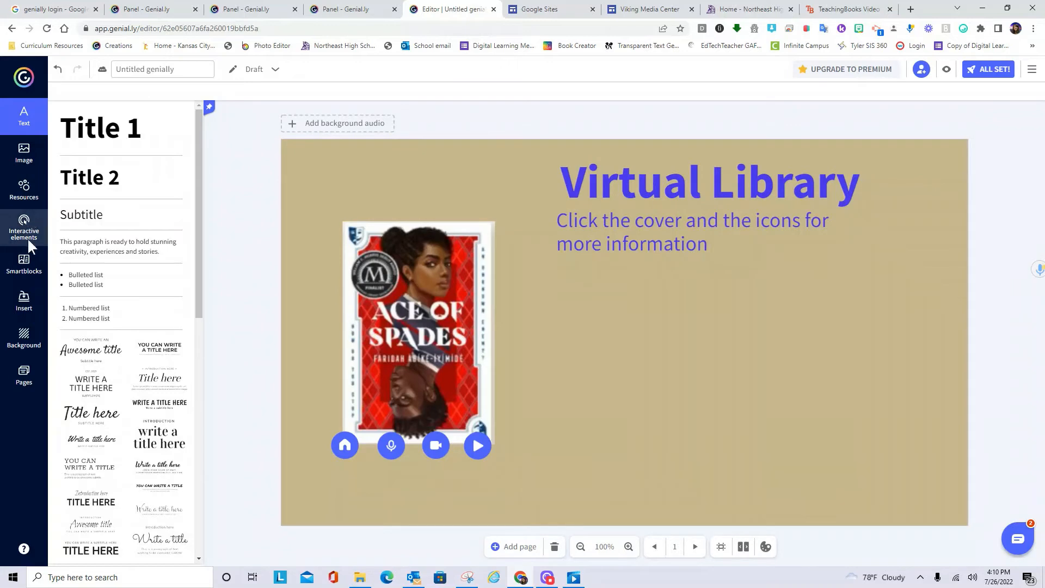
Insert the cutout image of three people, shrink it and place it below the subtitle toward the page's right side.
{"action": "left_click", "coordinate": [25, 154]}
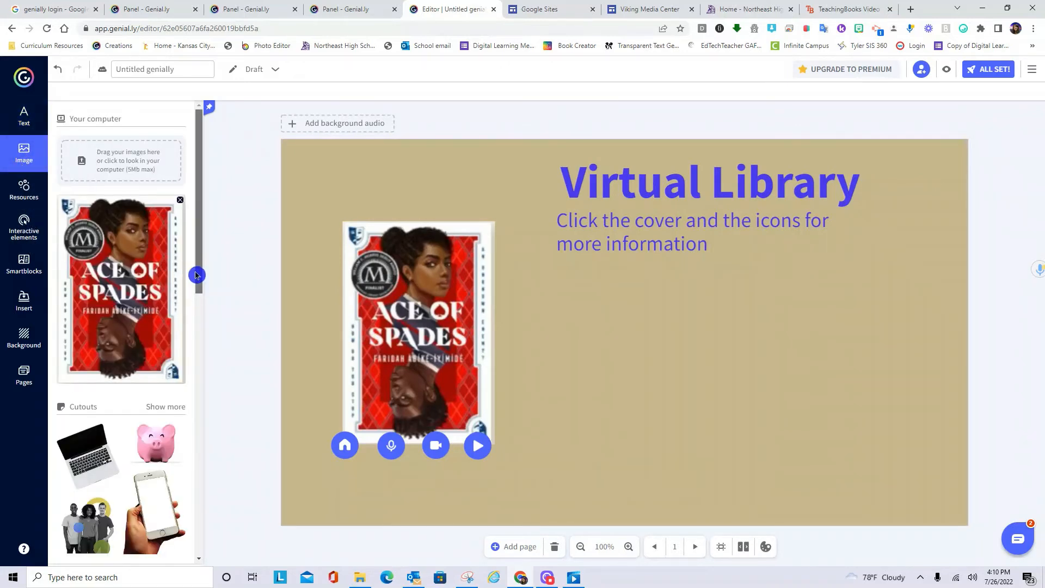
{"action": "left_click_drag", "start_coordinate": [198, 275], "coordinate": [197, 317]}
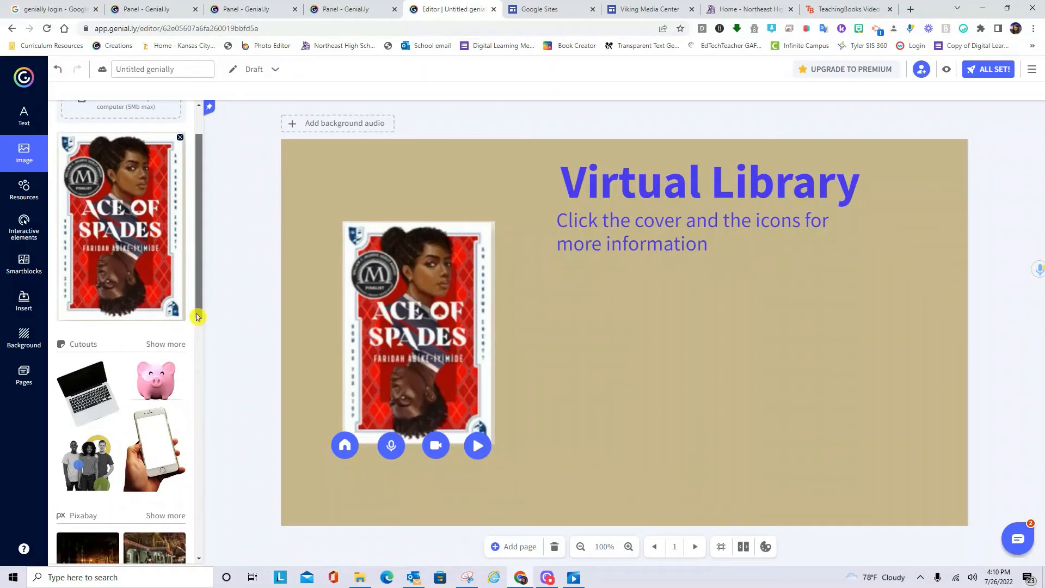
{"action": "scroll", "coordinate": [197, 317], "scroll_direction": "down", "scroll_amount": 1}
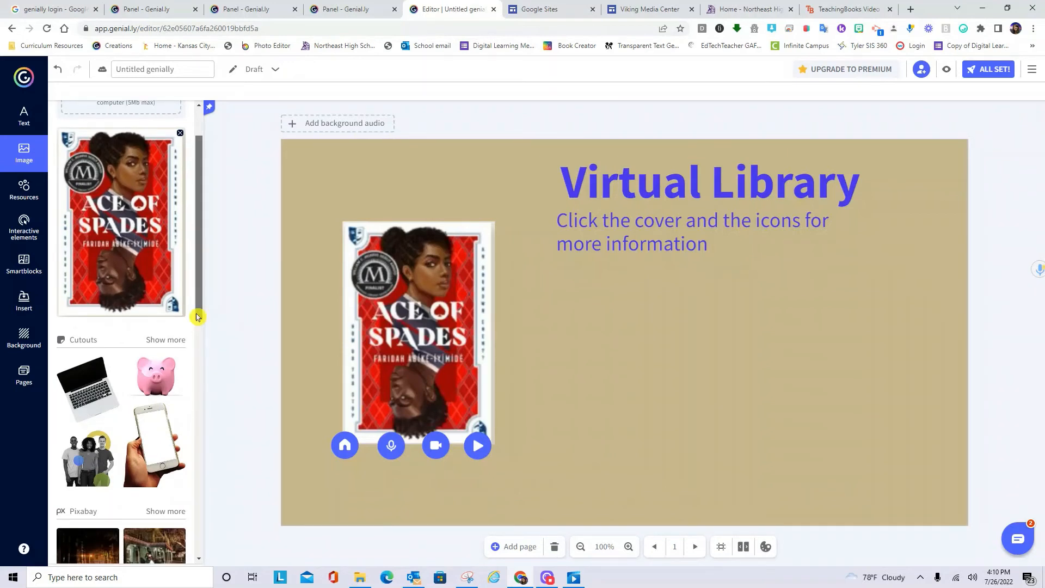
{"action": "scroll", "coordinate": [197, 317], "scroll_direction": "down", "scroll_amount": 2}
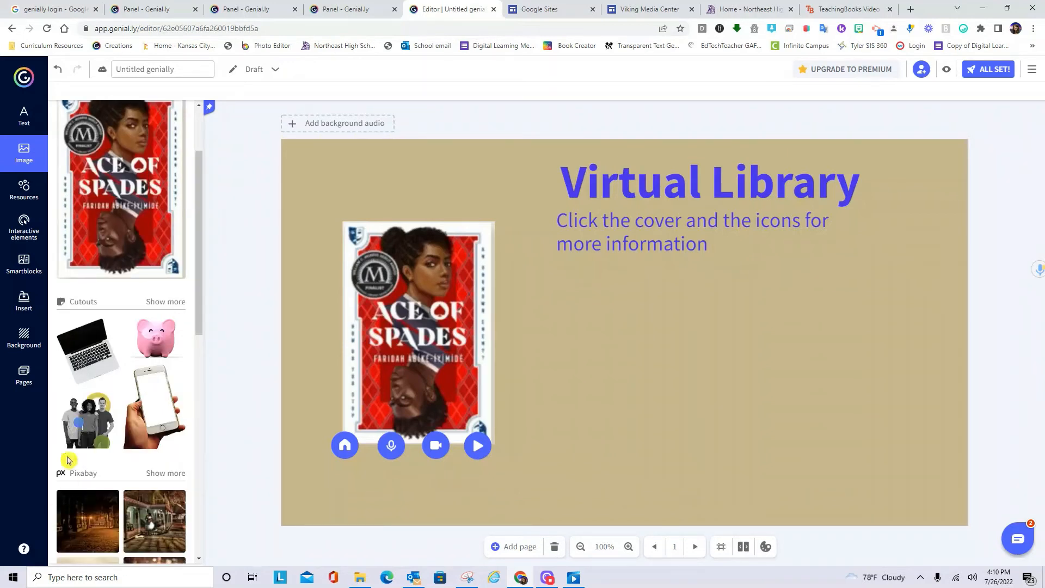
{"action": "left_click", "coordinate": [85, 426]}
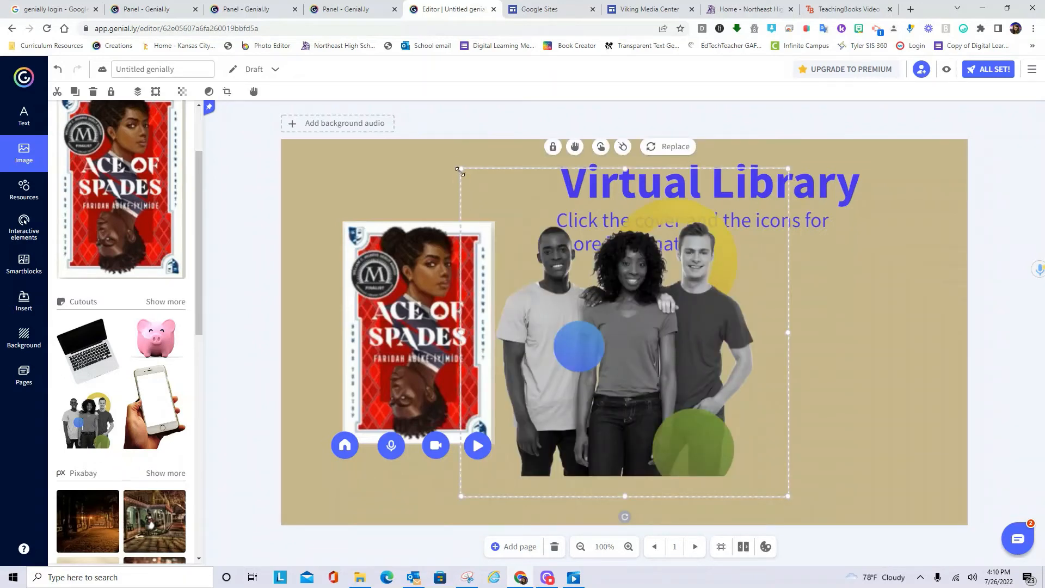
{"action": "left_click_drag", "start_coordinate": [460, 168], "coordinate": [668, 383]}
{"action": "left_click_drag", "start_coordinate": [745, 428], "coordinate": [810, 344]}
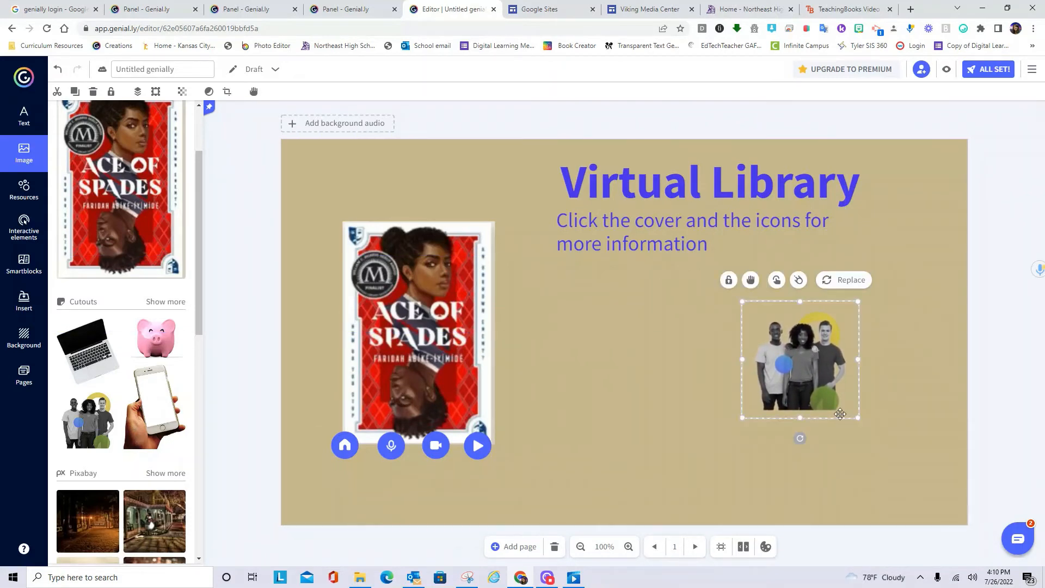
{"action": "left_click_drag", "start_coordinate": [858, 417], "coordinate": [882, 440]}
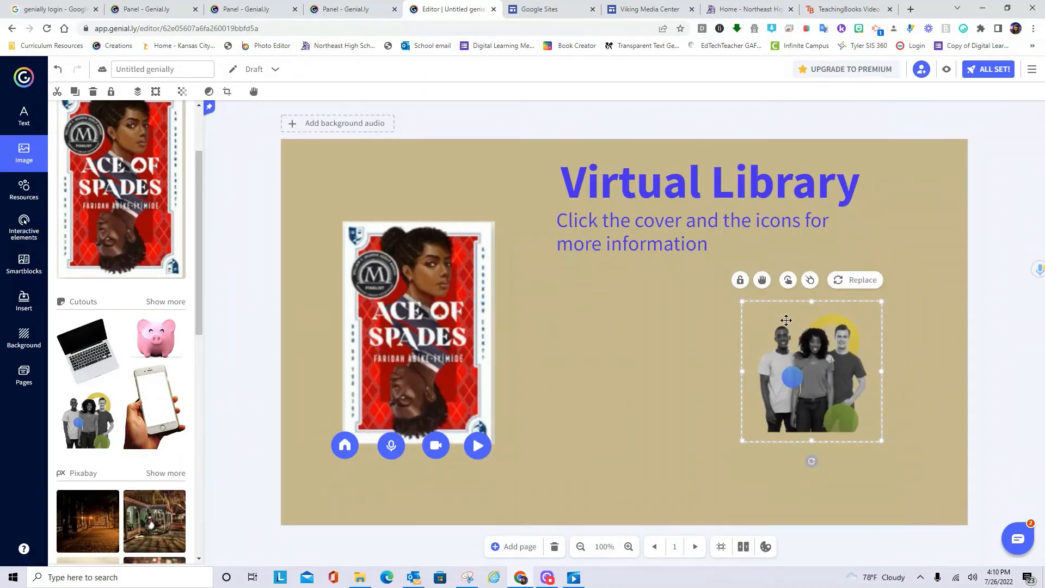
Give the people cutout an audio interaction, record a voice clip for it, select the recording and save.
{"action": "left_click", "coordinate": [788, 279]}
{"action": "left_click", "coordinate": [628, 355]}
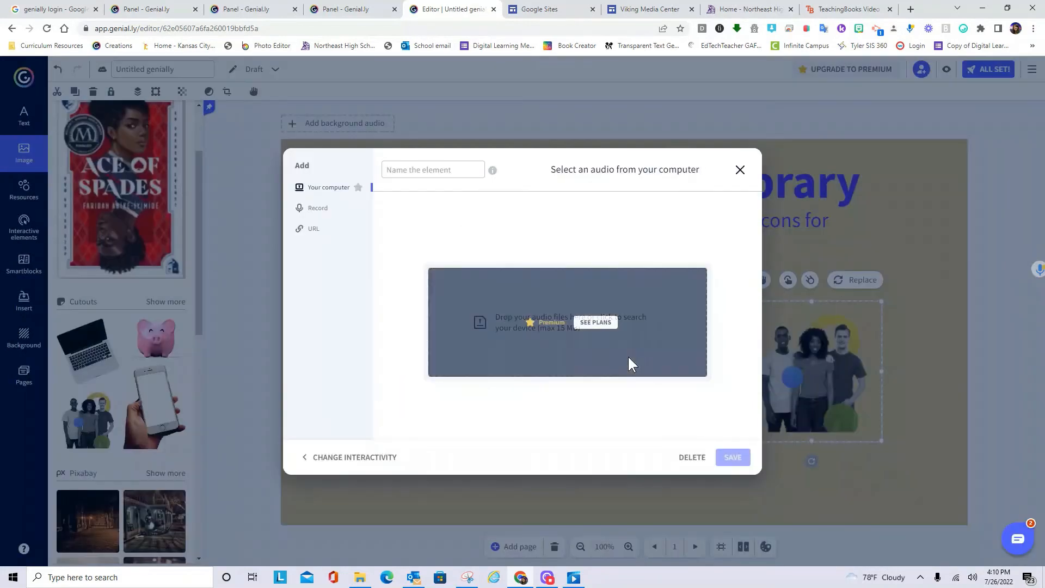
{"action": "left_click", "coordinate": [319, 210]}
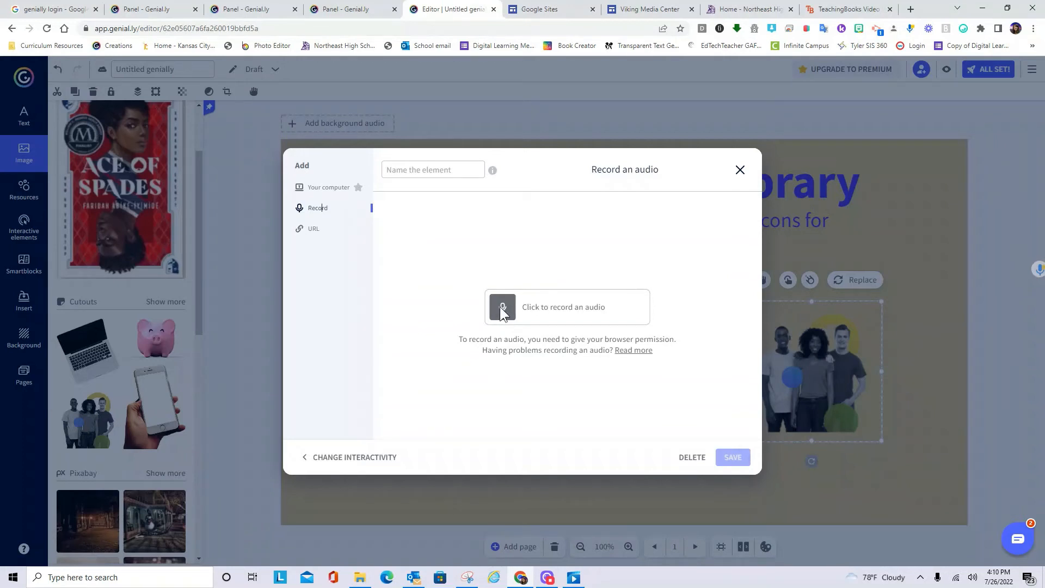
{"action": "left_click", "coordinate": [503, 309]}
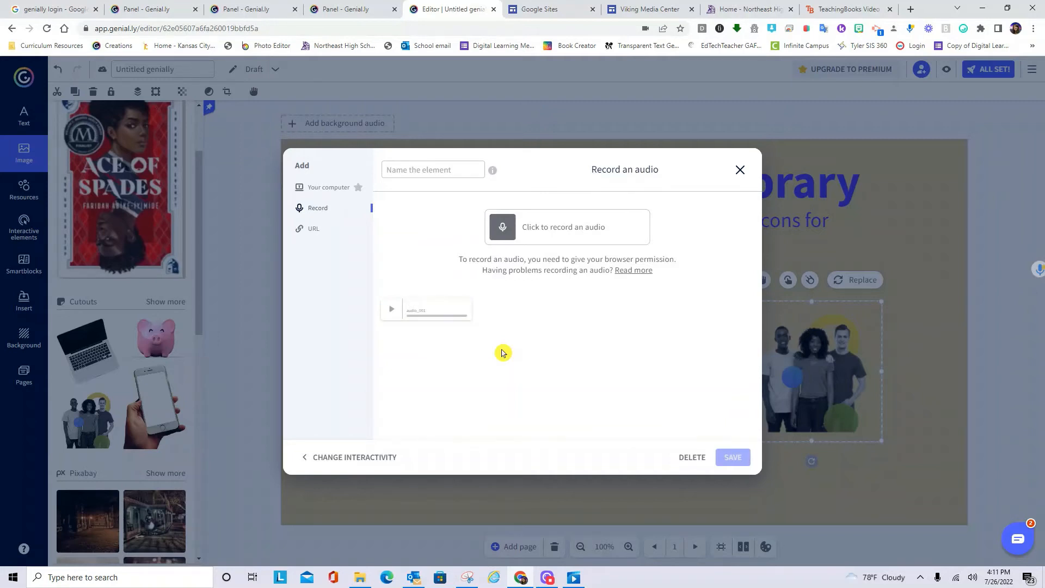
{"action": "left_click", "coordinate": [434, 301]}
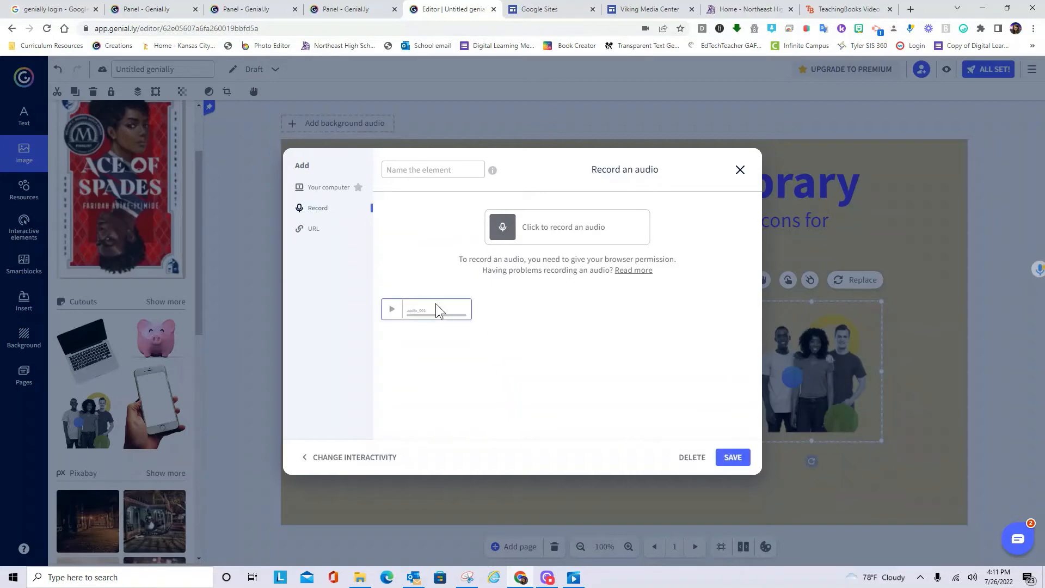
{"action": "left_click", "coordinate": [733, 457]}
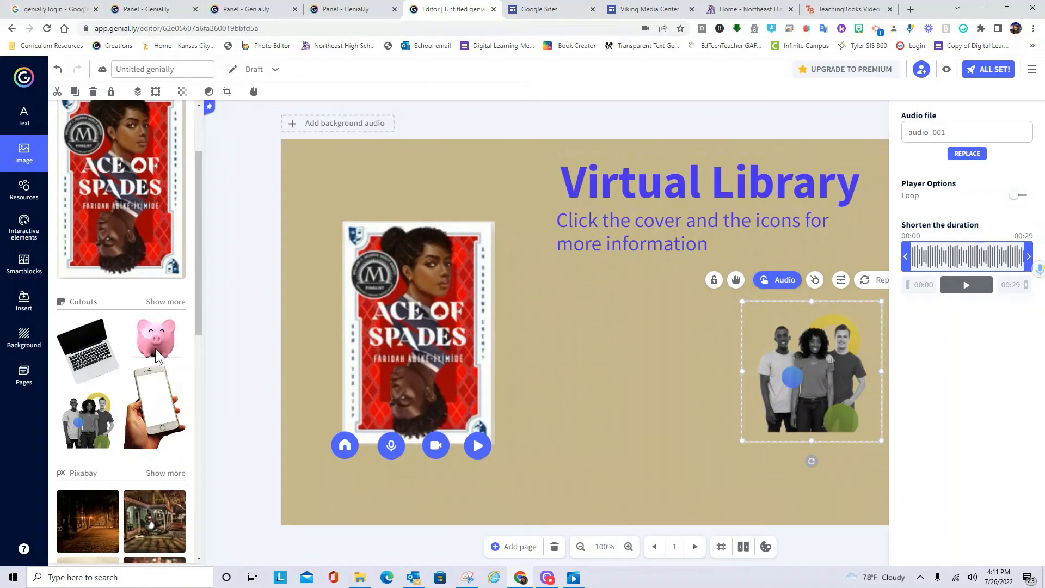
Add a blue round play button from the full button collection and place it at the people cutout's lower-left corner.
{"action": "left_click", "coordinate": [27, 225]}
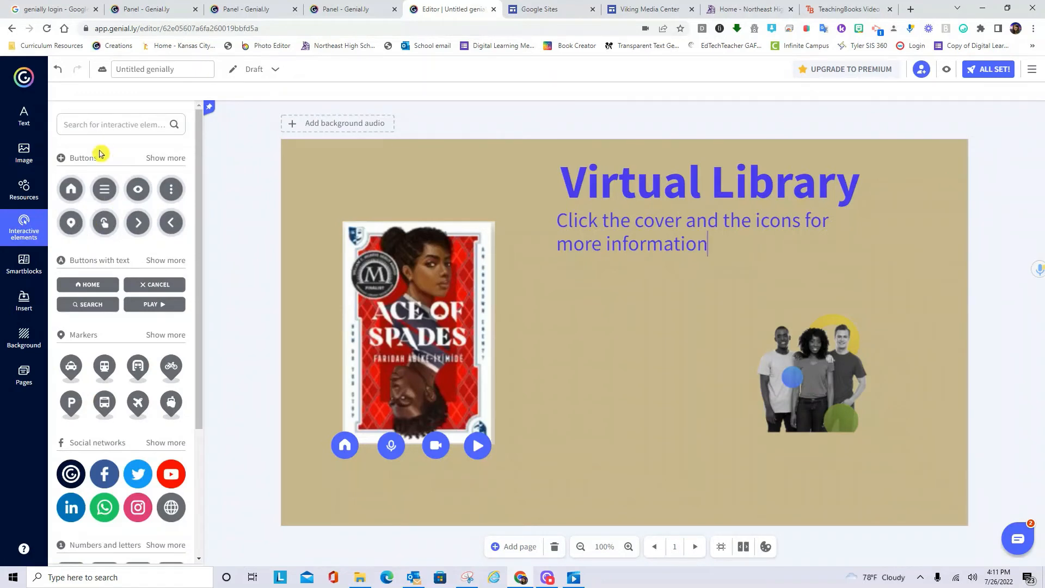
{"action": "left_click", "coordinate": [103, 125]}
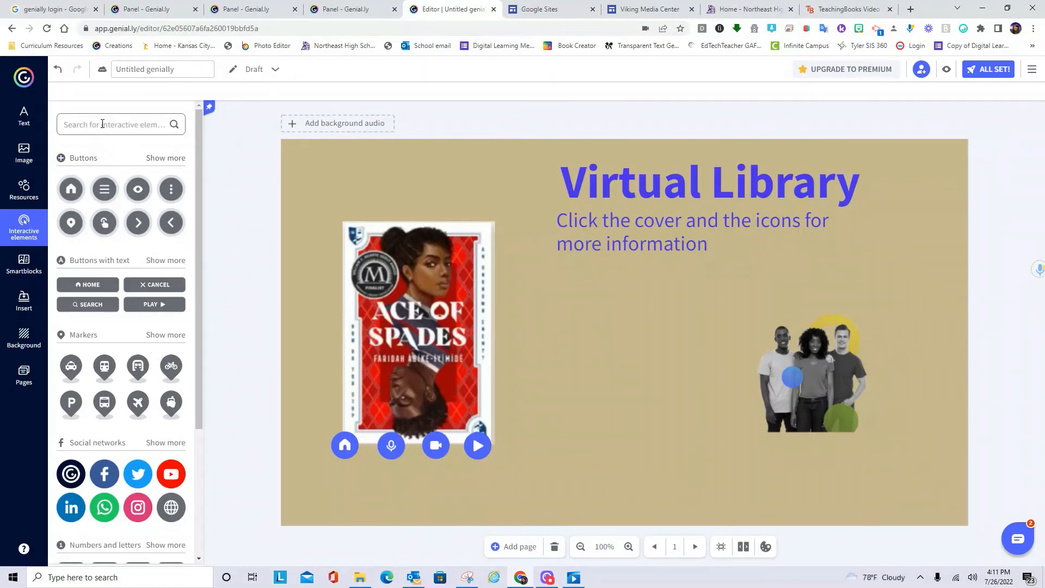
{"action": "left_click", "coordinate": [165, 159]}
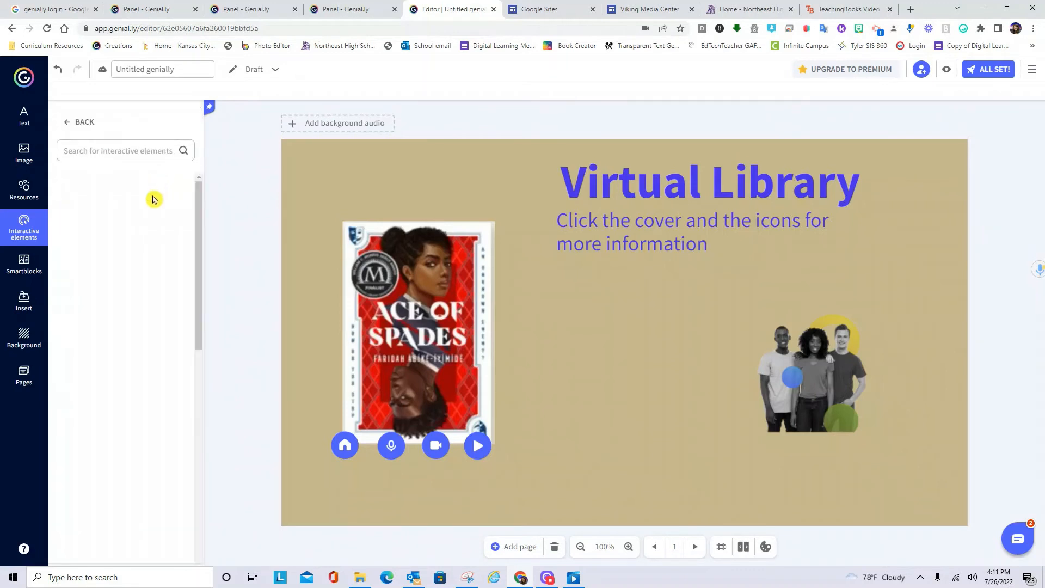
{"action": "left_click_drag", "start_coordinate": [199, 279], "coordinate": [183, 499]}
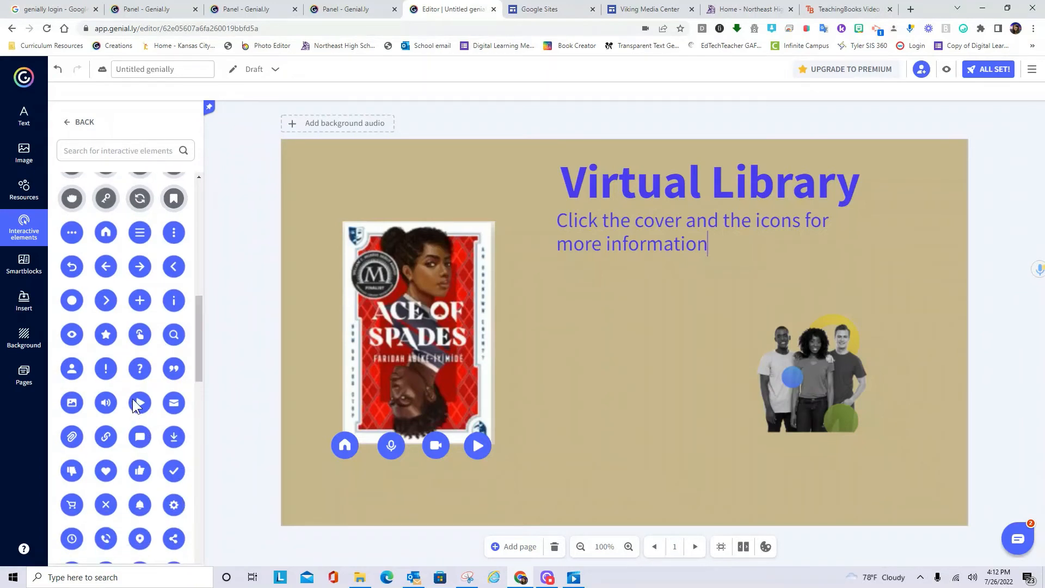
{"action": "left_click_drag", "start_coordinate": [137, 402], "coordinate": [143, 415]}
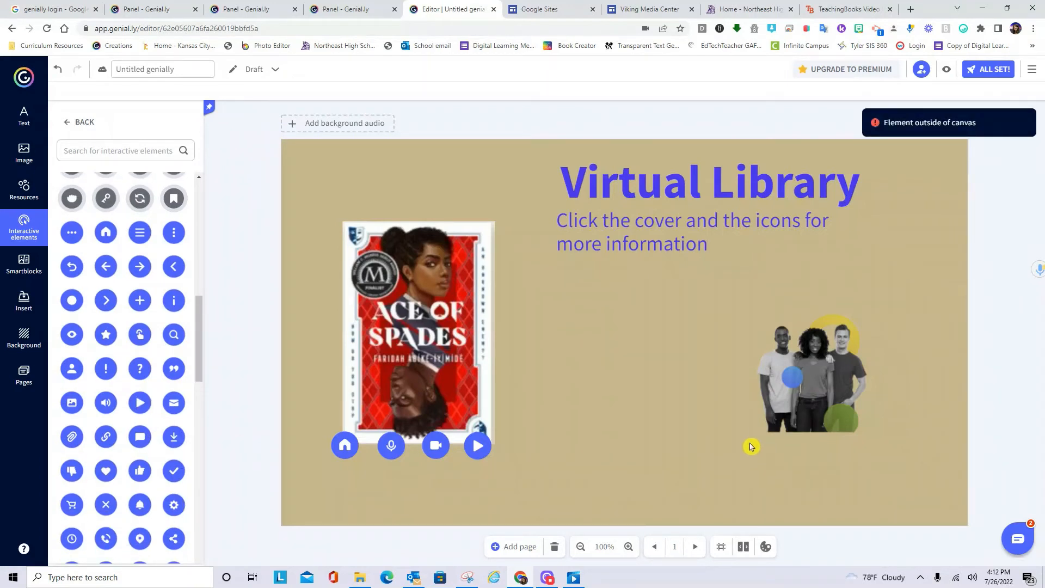
{"action": "left_click", "coordinate": [139, 403]}
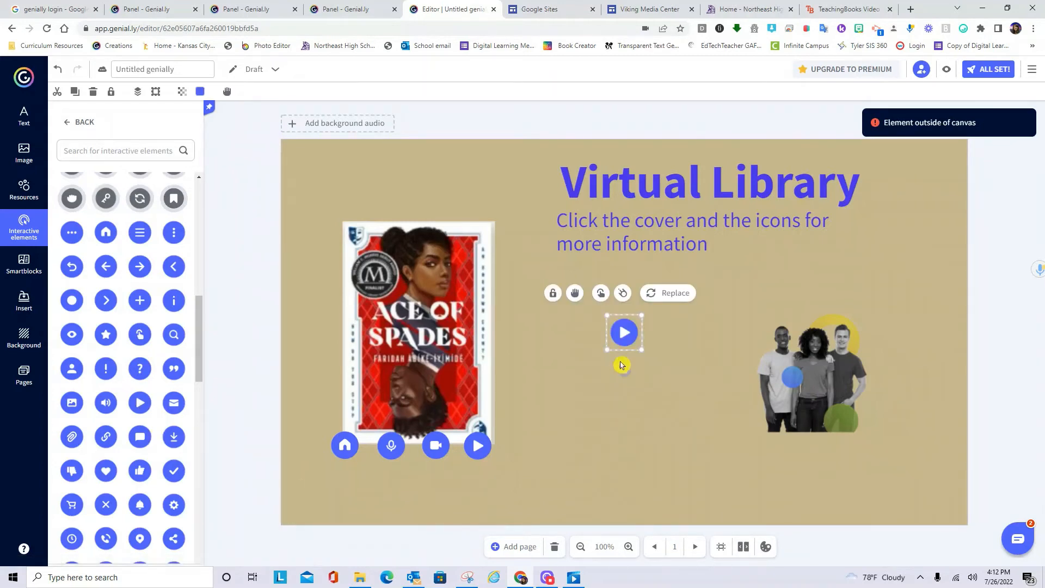
{"action": "left_click_drag", "start_coordinate": [626, 330], "coordinate": [777, 422]}
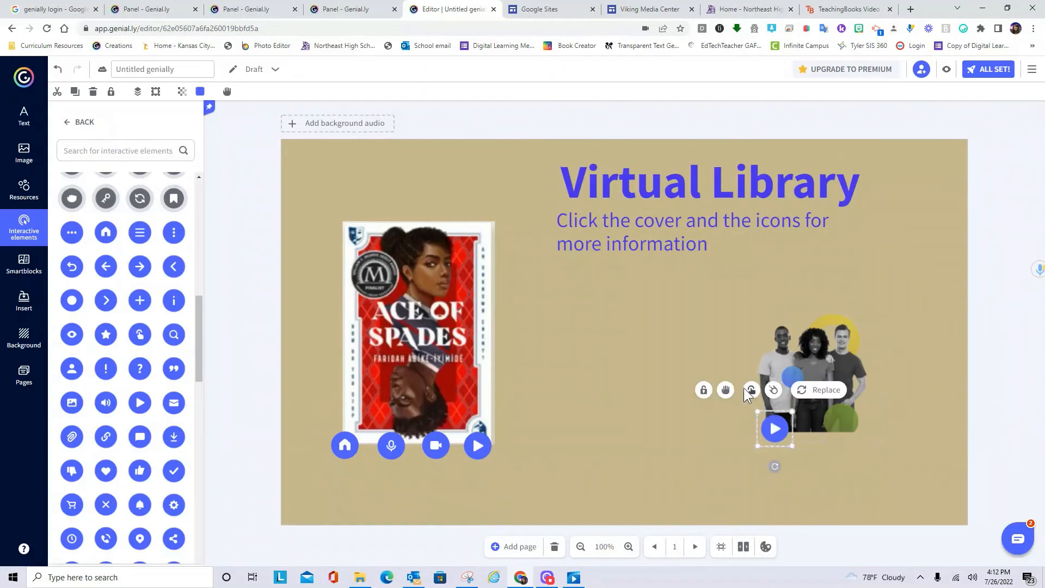
Give the blue play button beside the people cutout an audio interaction using the recorded clip, and save it.
{"action": "left_click", "coordinate": [751, 390]}
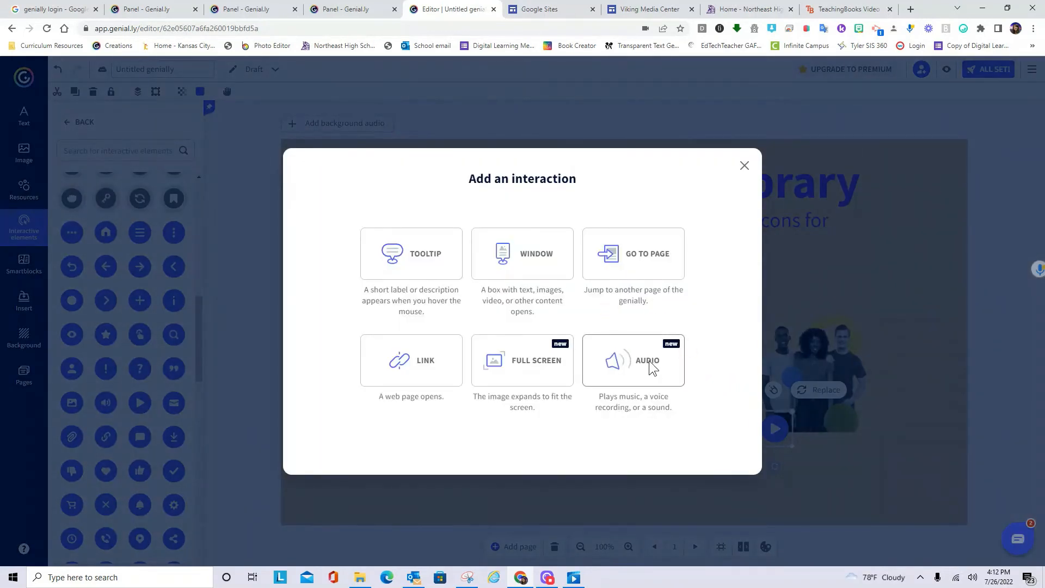
{"action": "left_click", "coordinate": [648, 360]}
{"action": "left_click", "coordinate": [439, 290]}
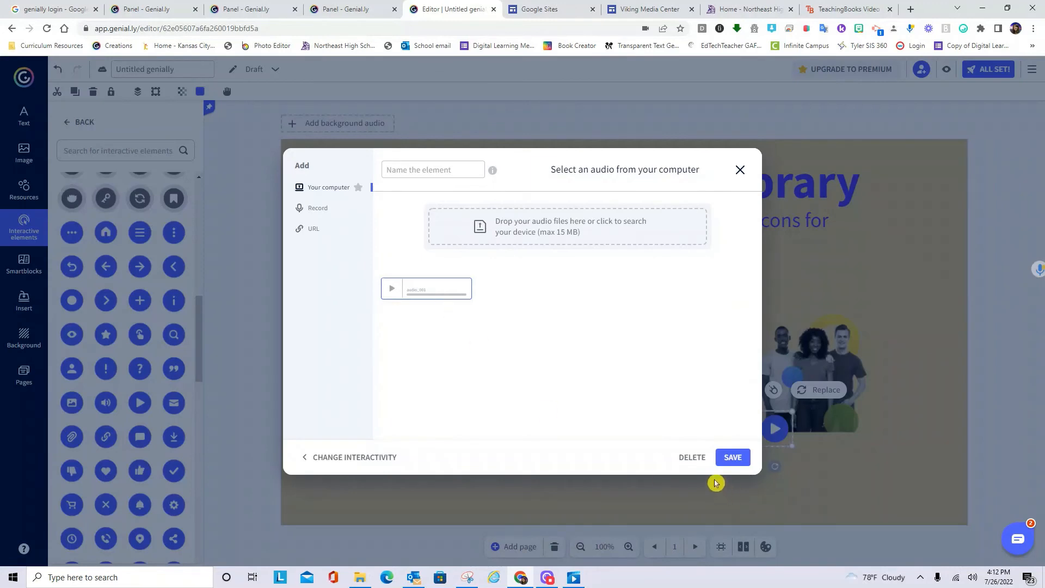
{"action": "left_click", "coordinate": [732, 458]}
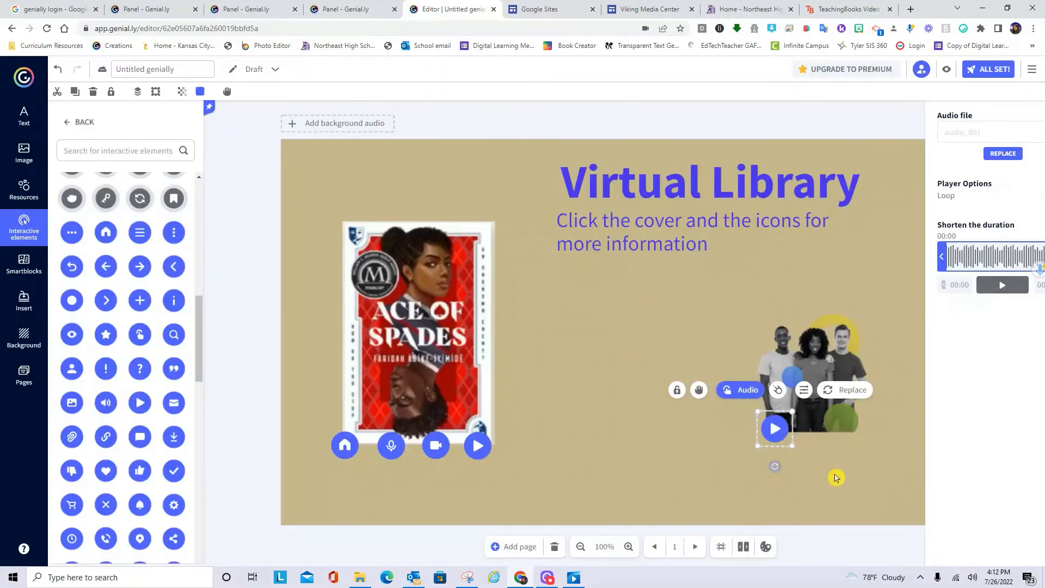
{"action": "left_click", "coordinate": [837, 478]}
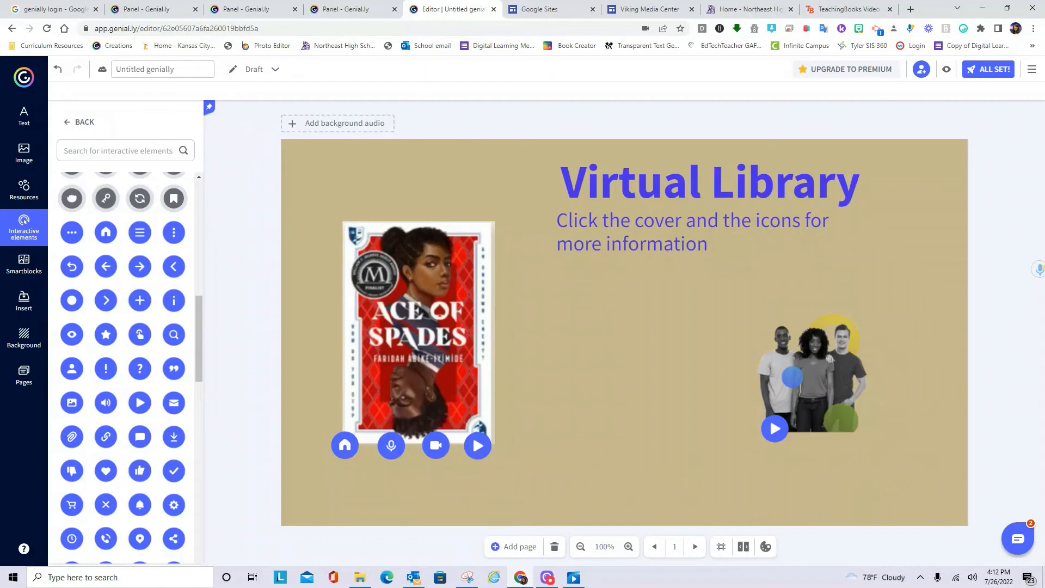
Preview the Virtual Library page, test the book cover and its icons, and return to editing.
{"action": "left_click", "coordinate": [949, 73]}
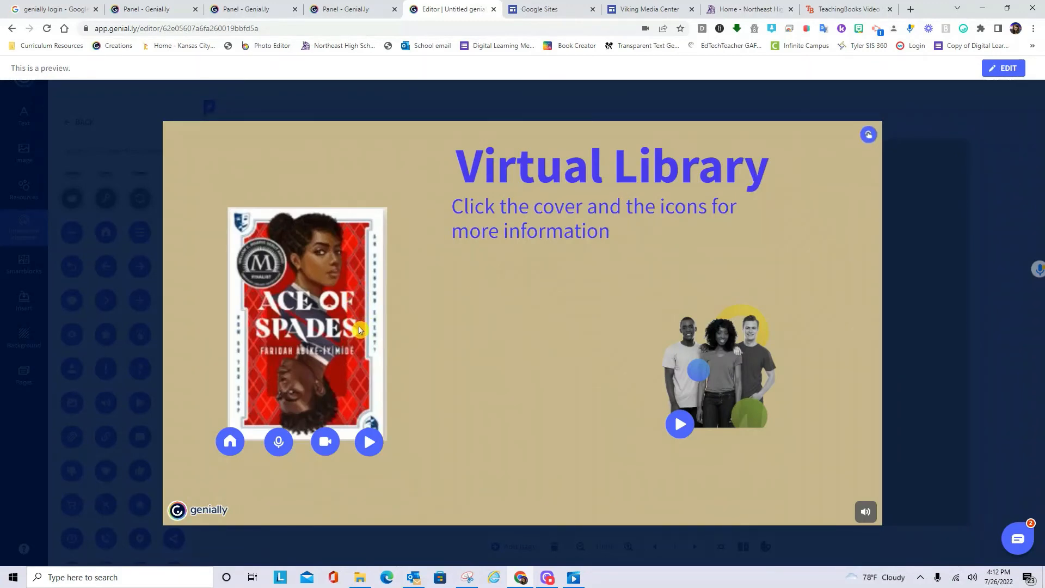
{"action": "left_click", "coordinate": [352, 299]}
{"action": "left_click", "coordinate": [810, 282]}
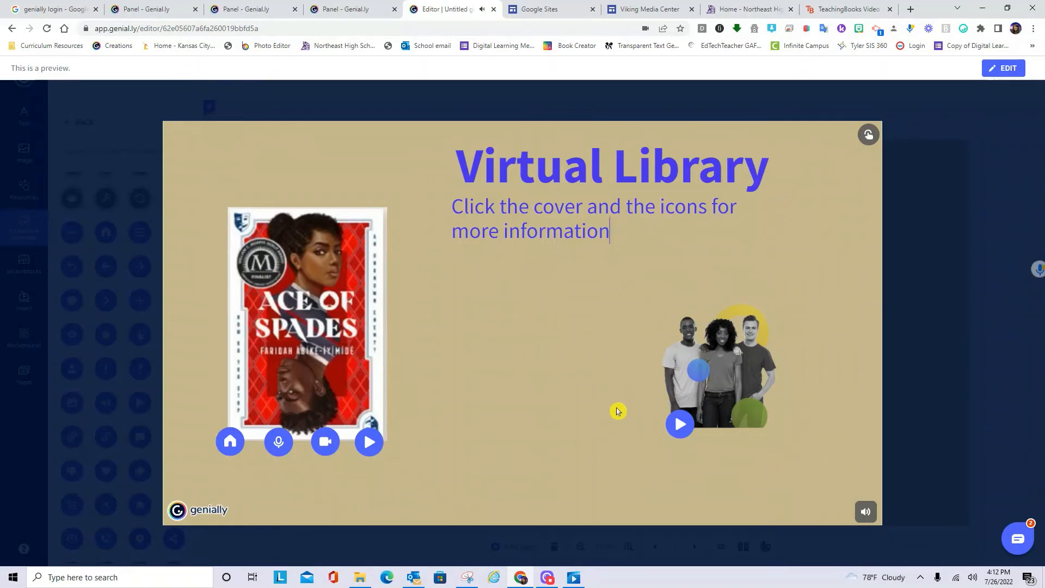
{"action": "mouse_move", "coordinate": [369, 456]}
{"action": "left_click", "coordinate": [1006, 68]}
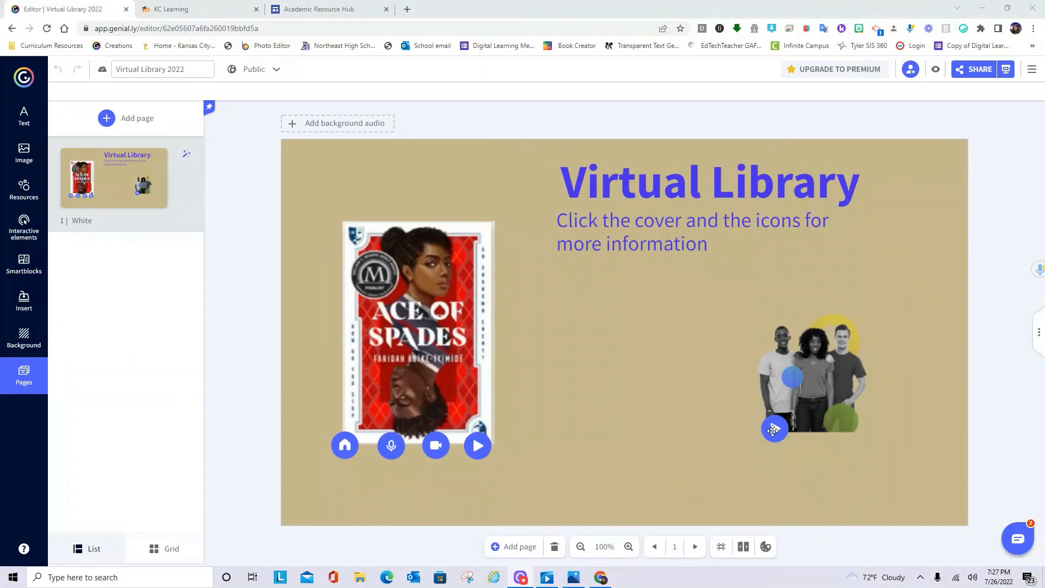
Replace the play button at the people cutout with the blue pointing-hand button.
{"action": "left_click", "coordinate": [478, 452]}
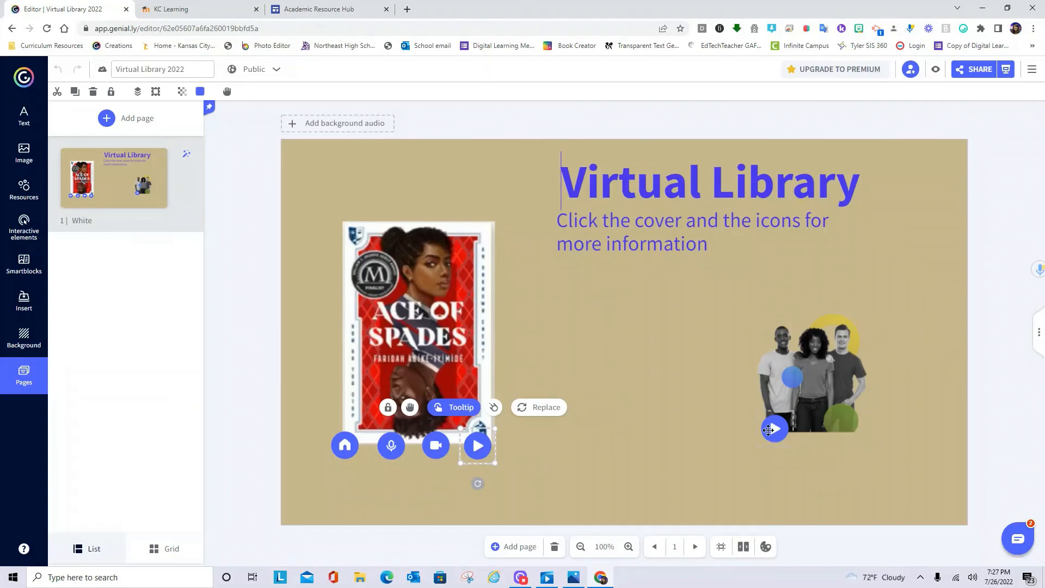
{"action": "left_click", "coordinate": [768, 430]}
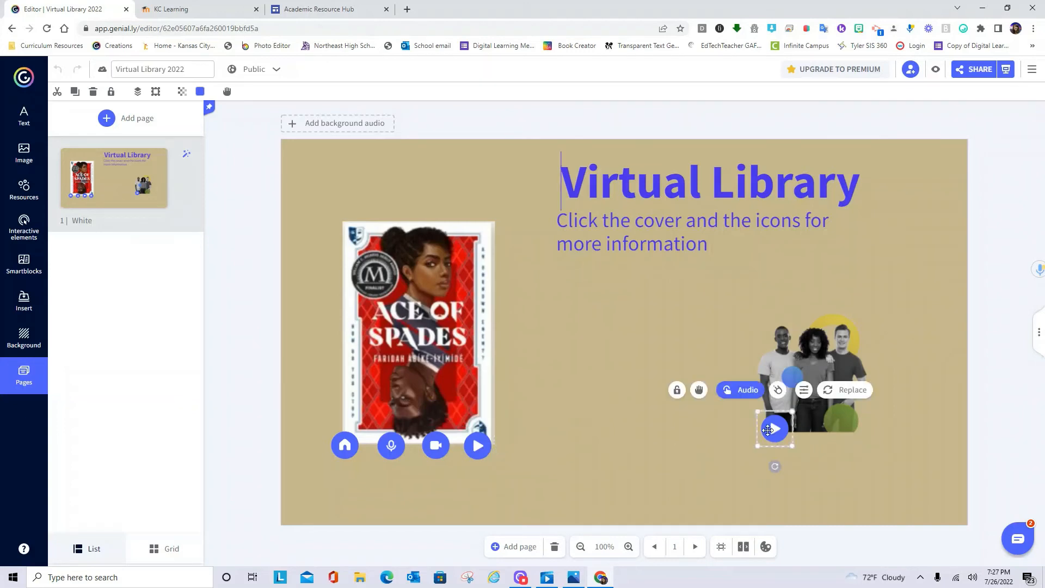
{"action": "left_click", "coordinate": [844, 390]}
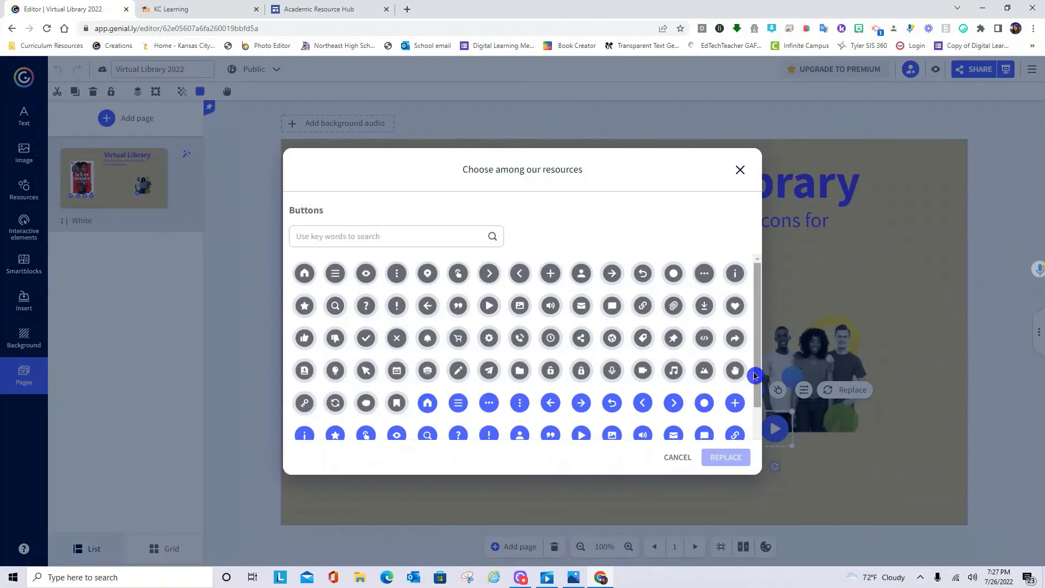
{"action": "scroll", "coordinate": [755, 376], "scroll_direction": "down", "scroll_amount": 2}
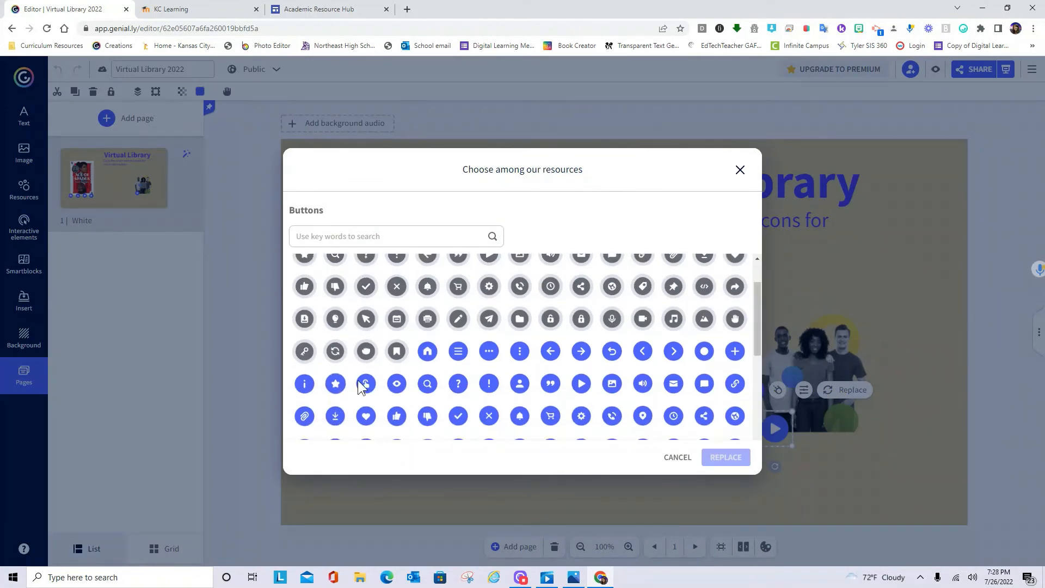
{"action": "left_click", "coordinate": [364, 384]}
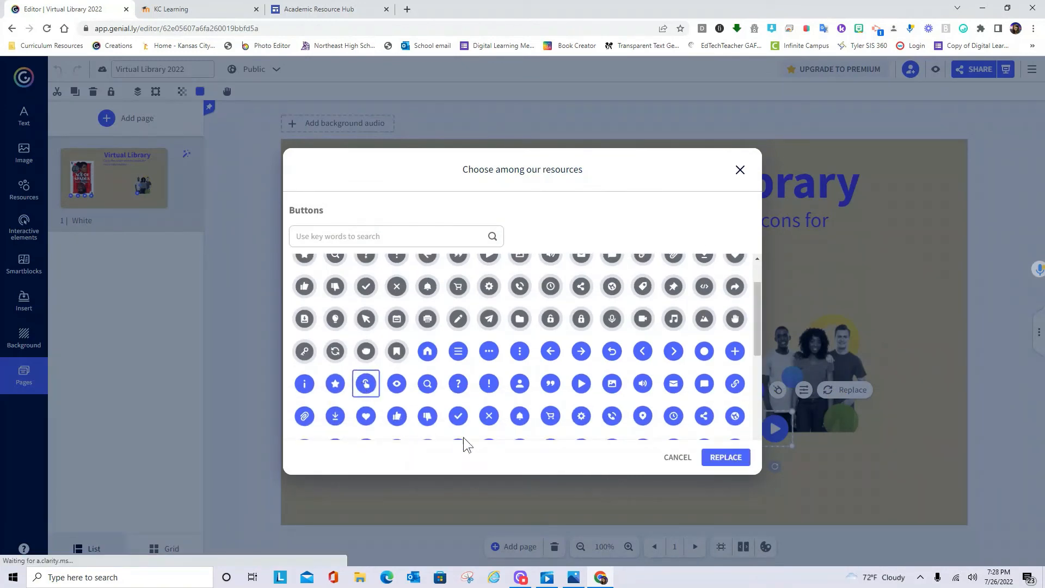
{"action": "left_click", "coordinate": [722, 459]}
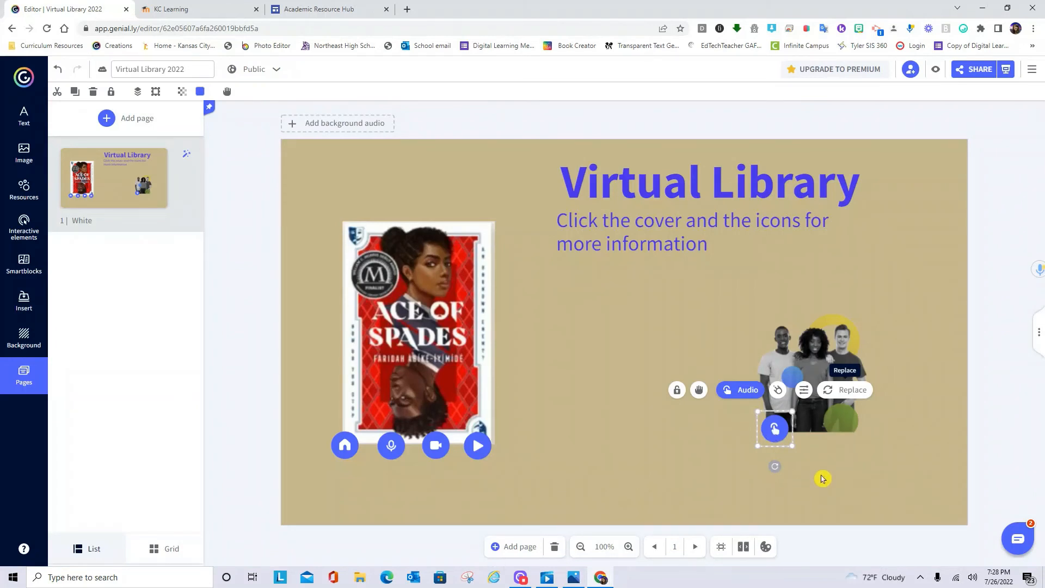
{"action": "left_click", "coordinate": [824, 355]}
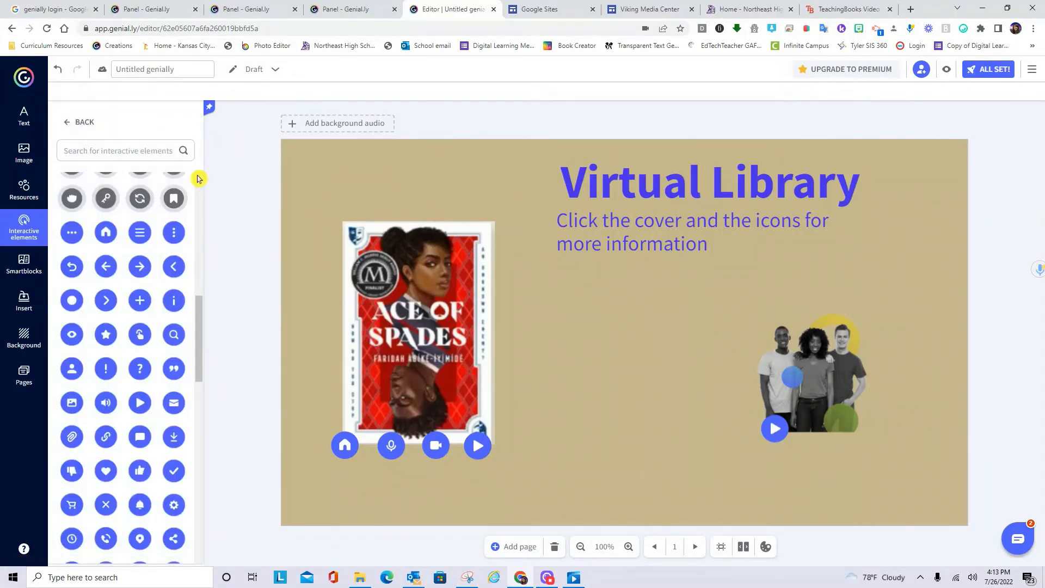
View the untitled creation's card on the creations dashboard, and reopen it for editing.
{"action": "left_click", "coordinate": [34, 83]}
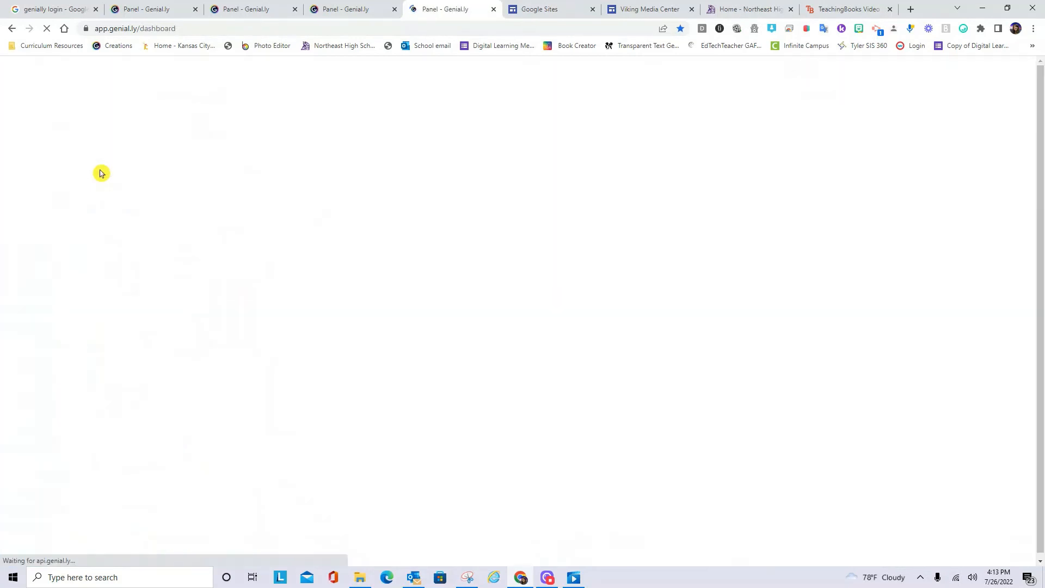
{"action": "mouse_move", "coordinate": [369, 310]}
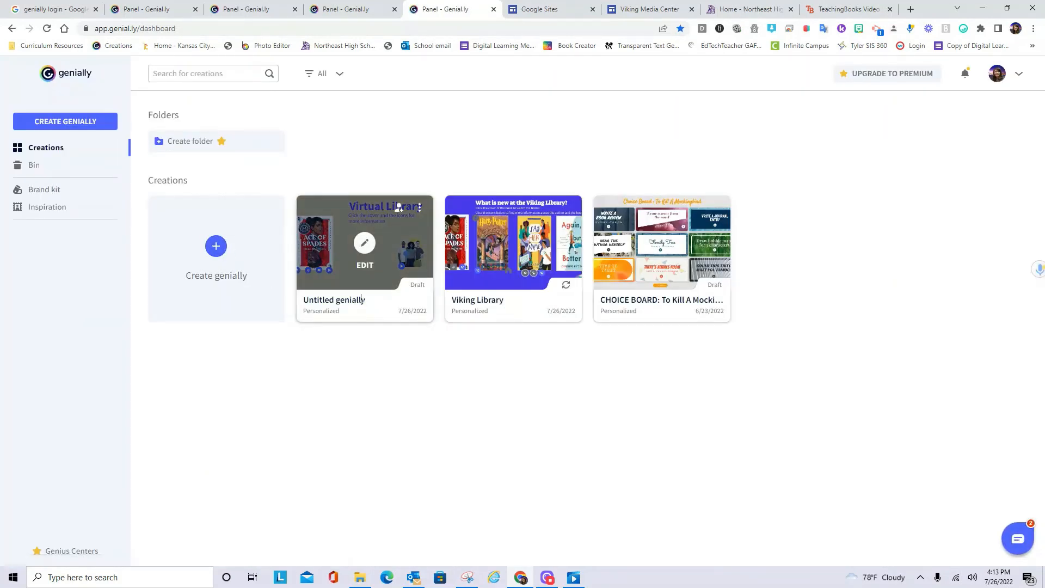
{"action": "key", "text": "ctrl+a"}
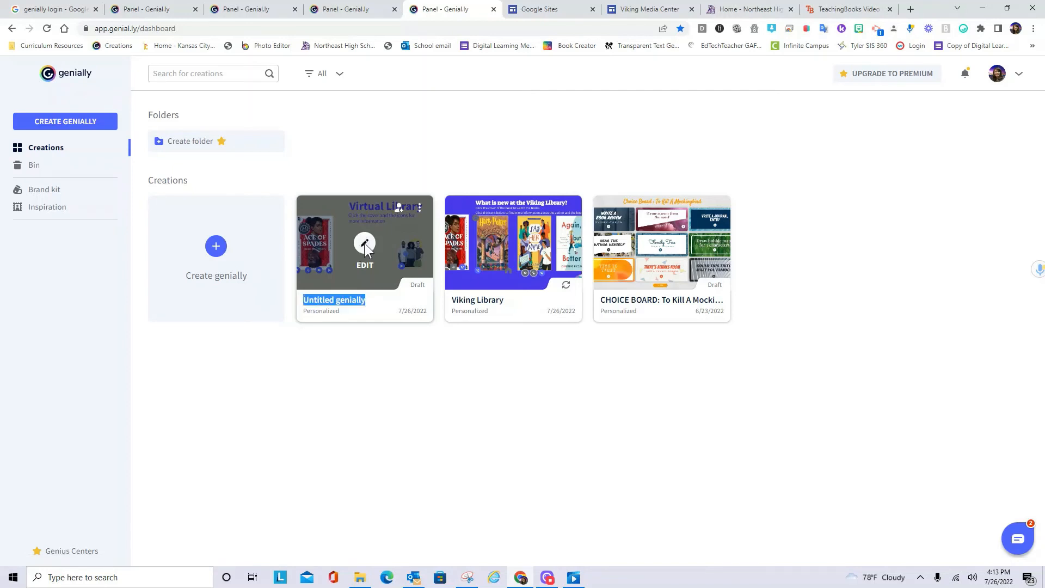
{"action": "left_click", "coordinate": [364, 247]}
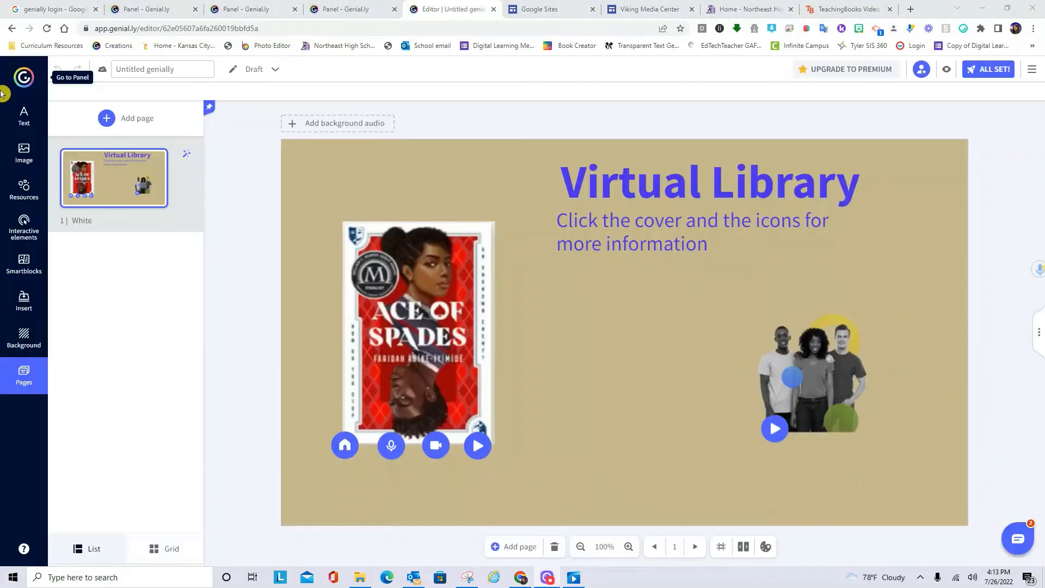
Rename the untitled creation as "Virtual Library 2022".
{"action": "left_click", "coordinate": [175, 69]}
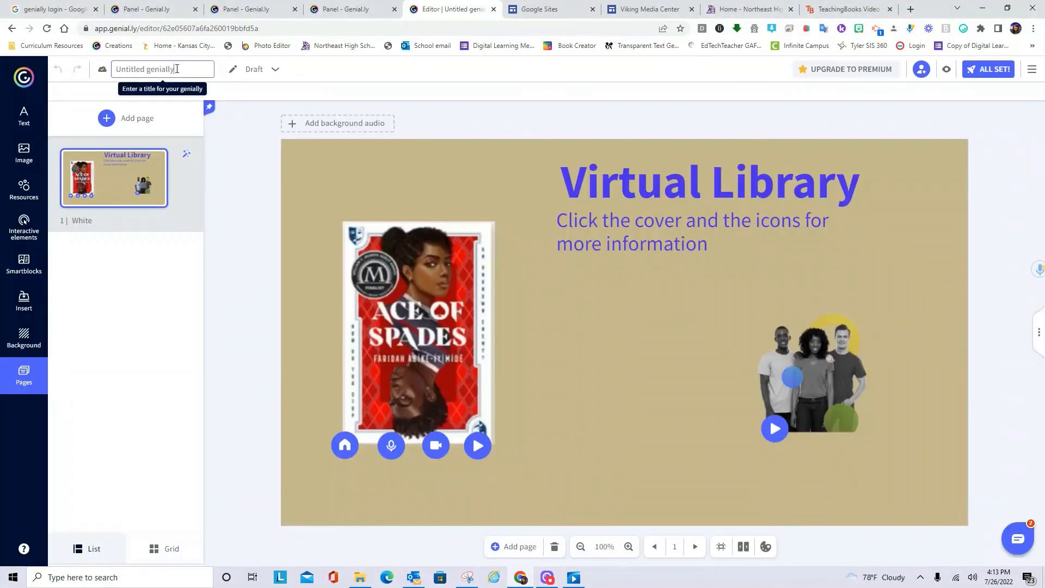
{"action": "left_click_drag", "start_coordinate": [175, 70], "coordinate": [107, 66]}
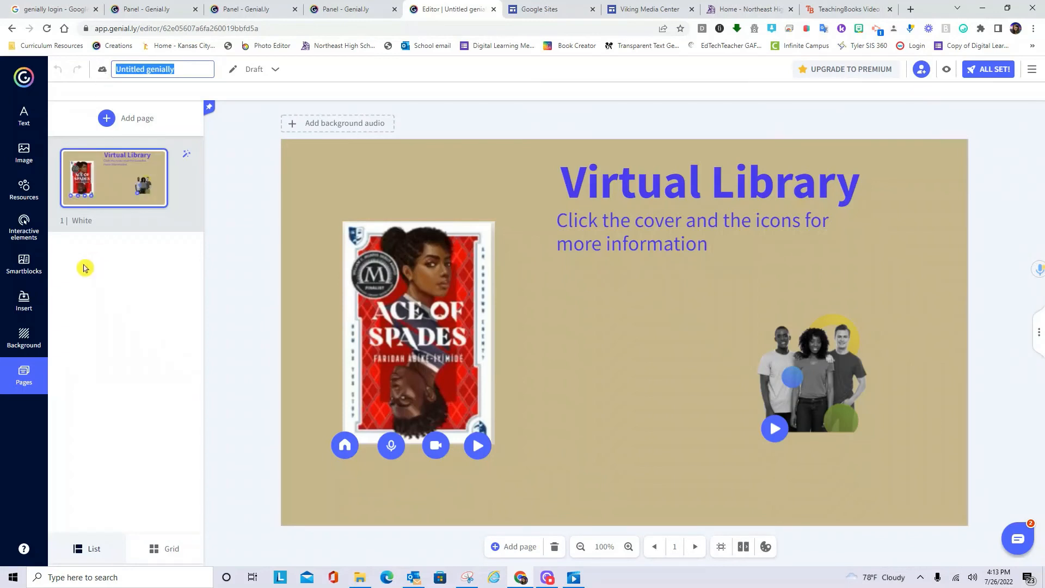
{"action": "type", "text": "Virtual Library 2022"}
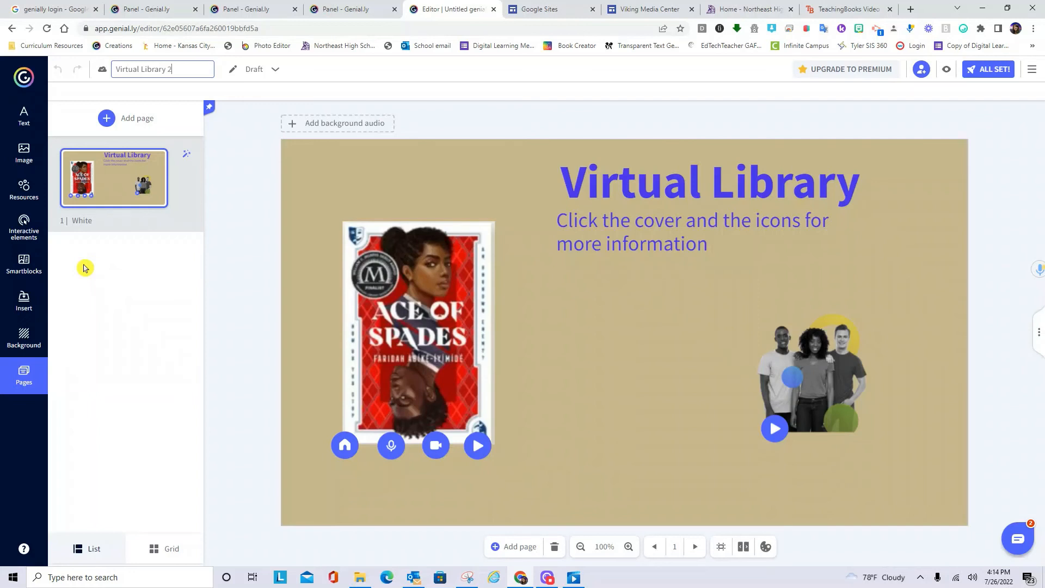
{"action": "left_click", "coordinate": [90, 367]}
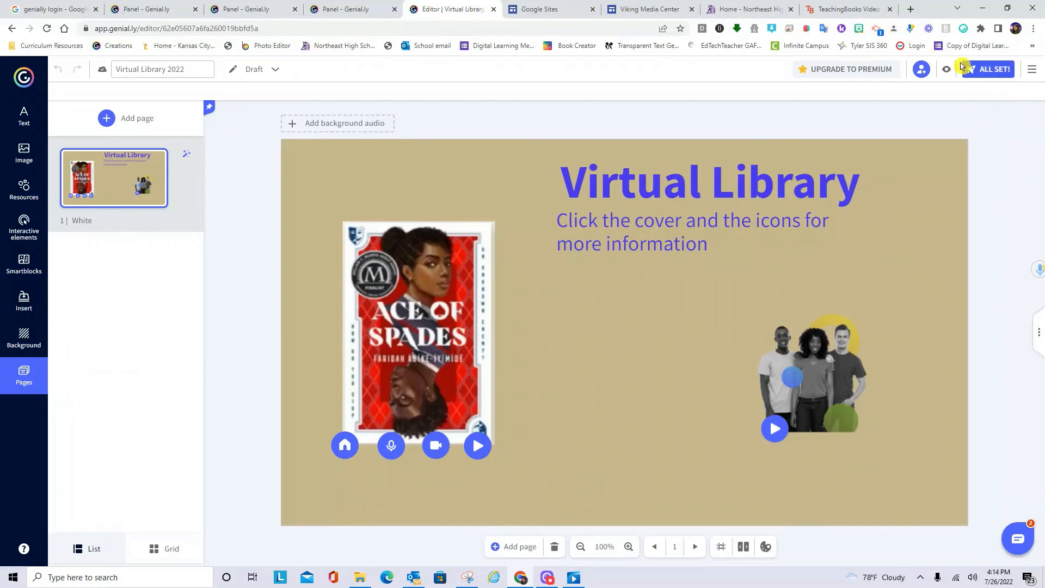
Publish the creation as Public Online with the Reusable option enabled, leaving the description empty.
{"action": "left_click", "coordinate": [991, 70]}
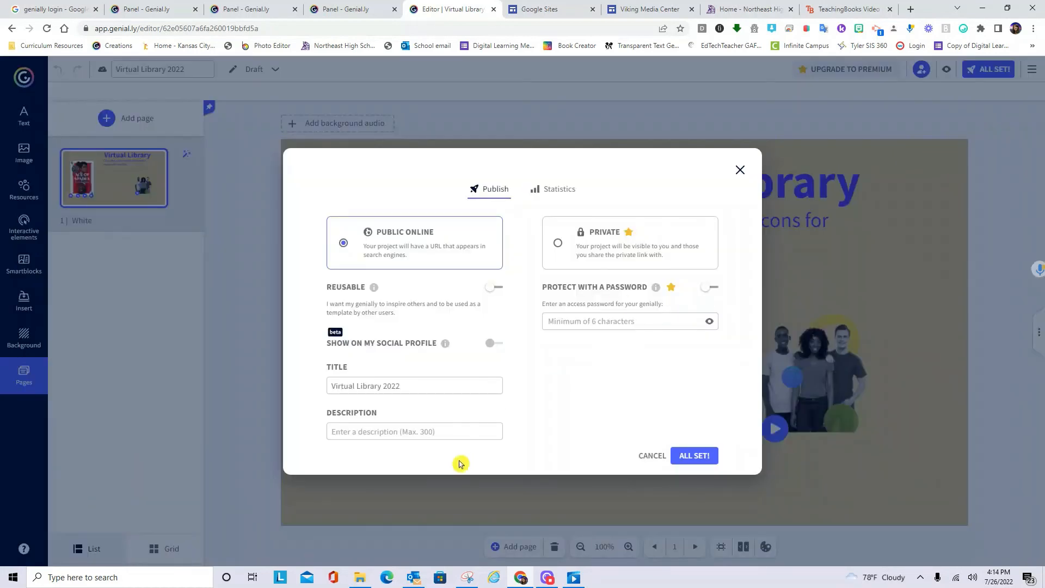
{"action": "left_click", "coordinate": [410, 431]}
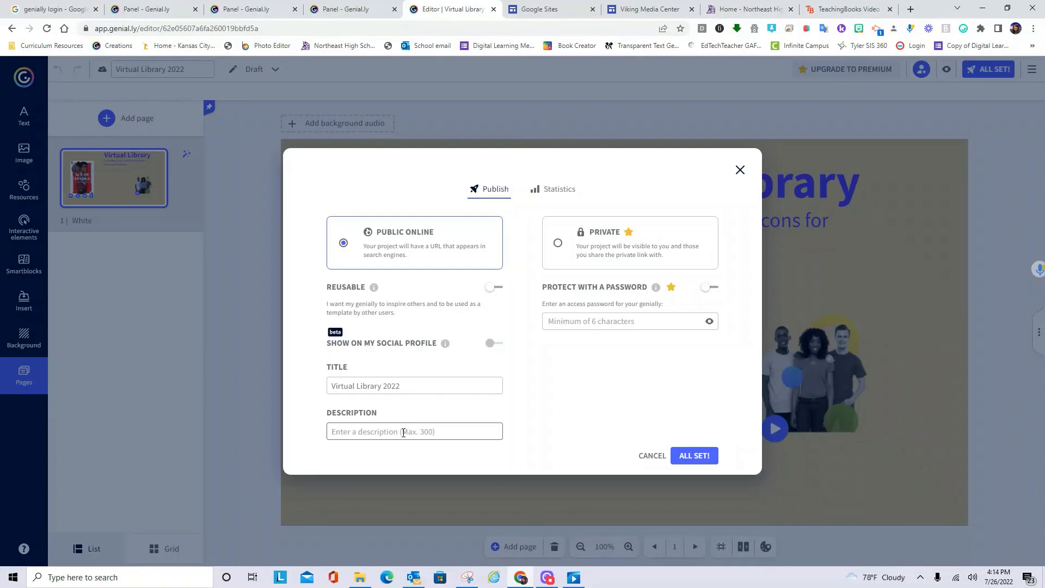
{"action": "left_click", "coordinate": [486, 309]}
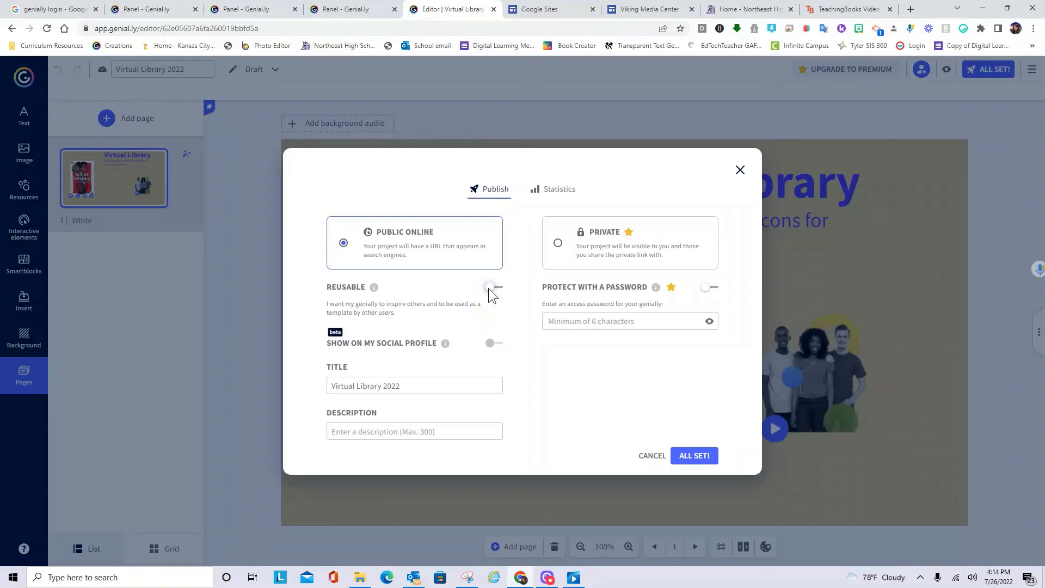
{"action": "left_click", "coordinate": [498, 288]}
{"action": "left_click", "coordinate": [698, 454]}
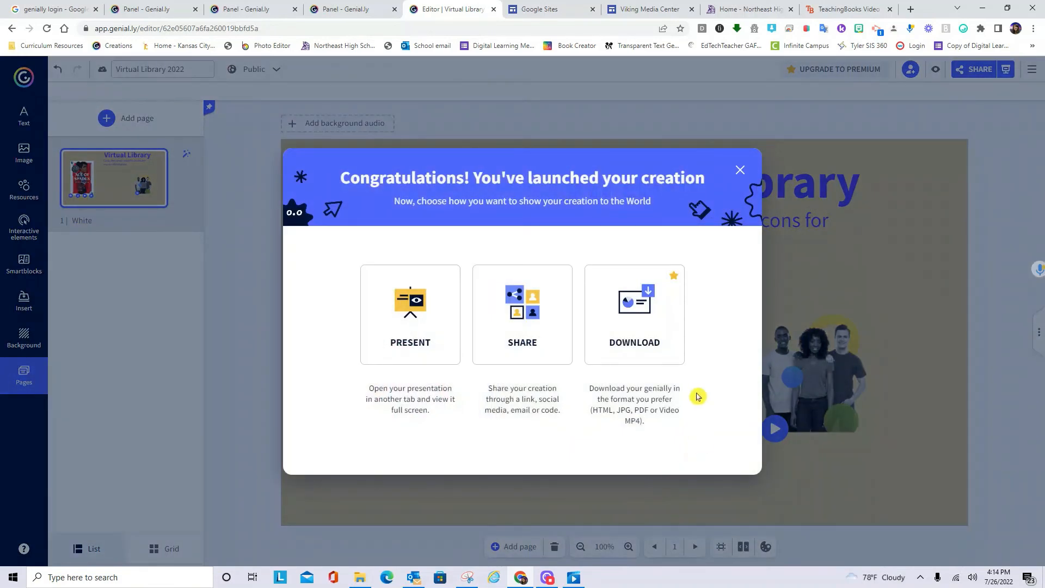
Choose to share the published creation and copy its Script embed code.
{"action": "left_click", "coordinate": [517, 312]}
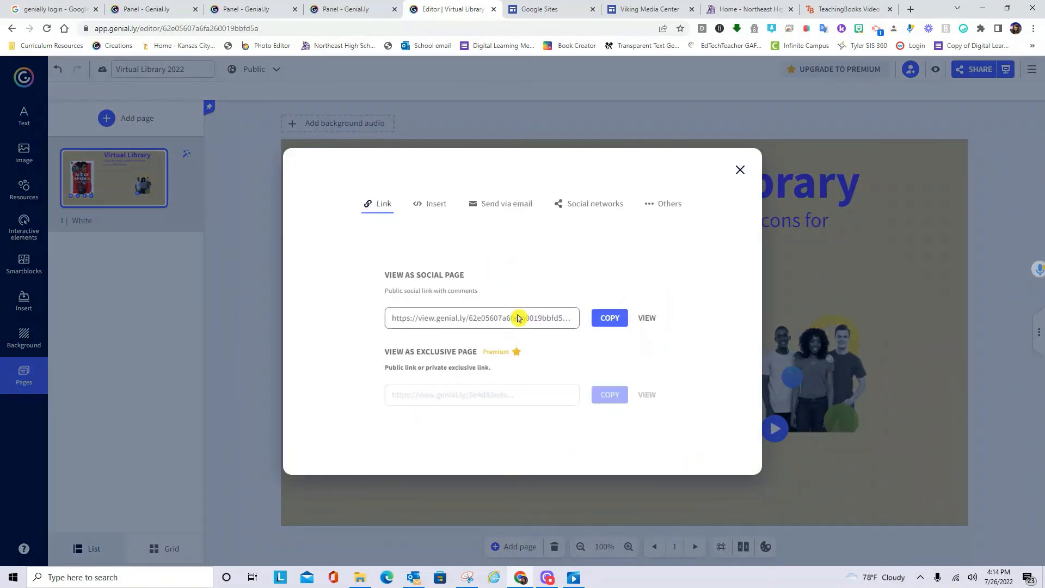
{"action": "left_click", "coordinate": [435, 205]}
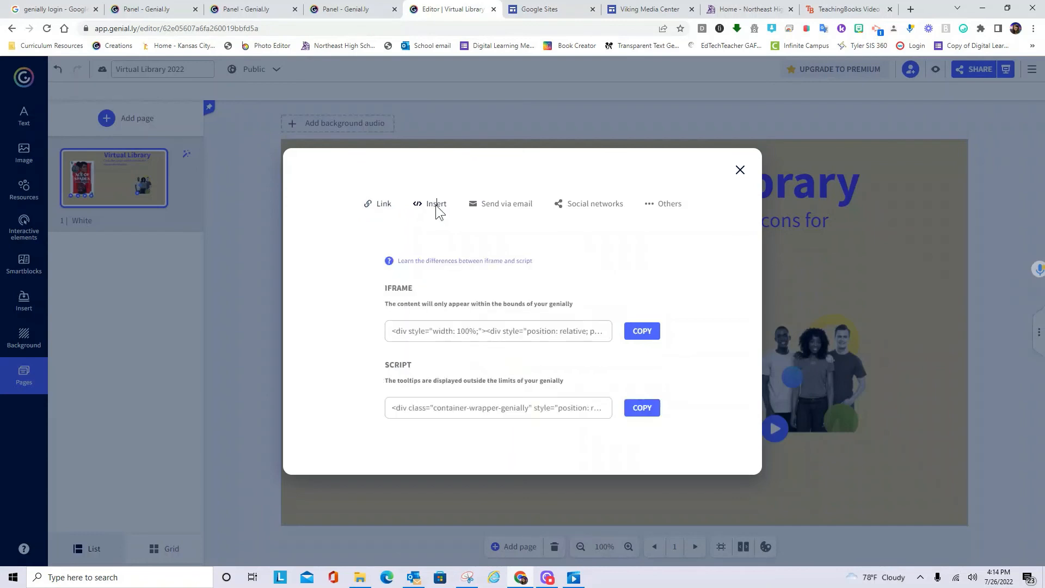
{"action": "left_click", "coordinate": [642, 408]}
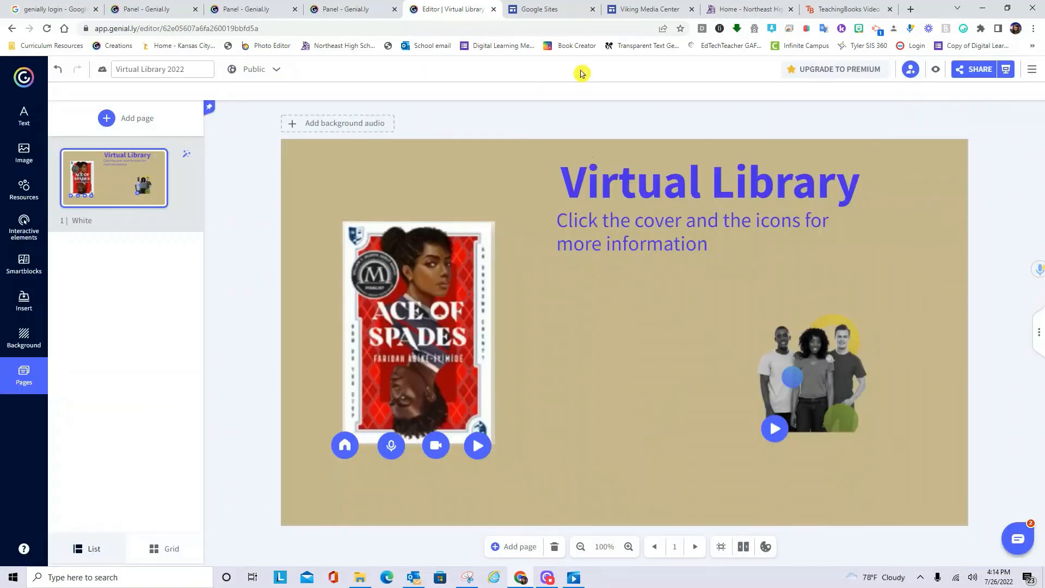
Switch to the NEHS Viking Media Center site in Google Sites and select the "What is new at the Viking Library?" section.
{"action": "left_click", "coordinate": [539, 10]}
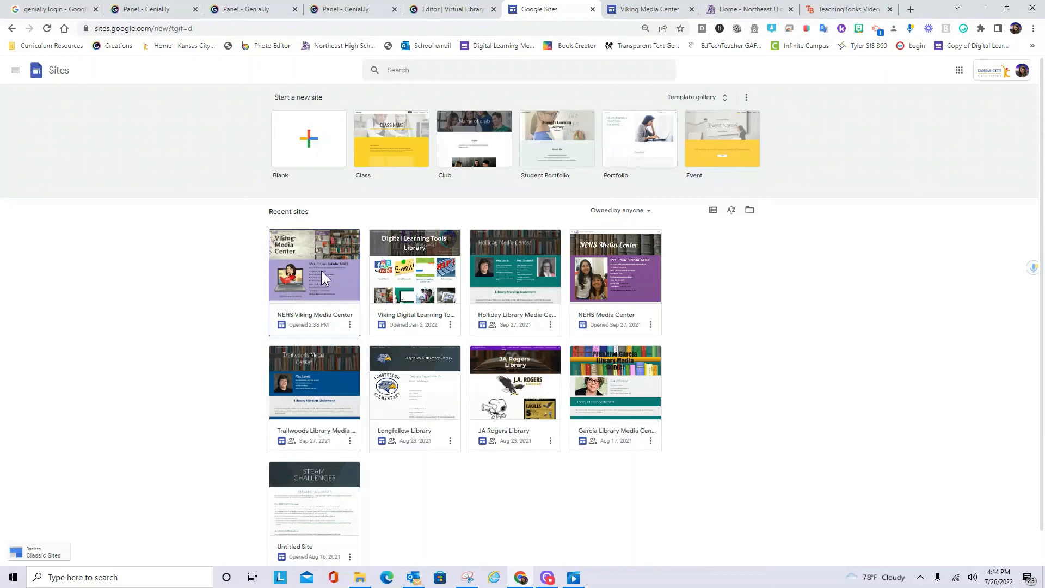
{"action": "left_click", "coordinate": [642, 11]}
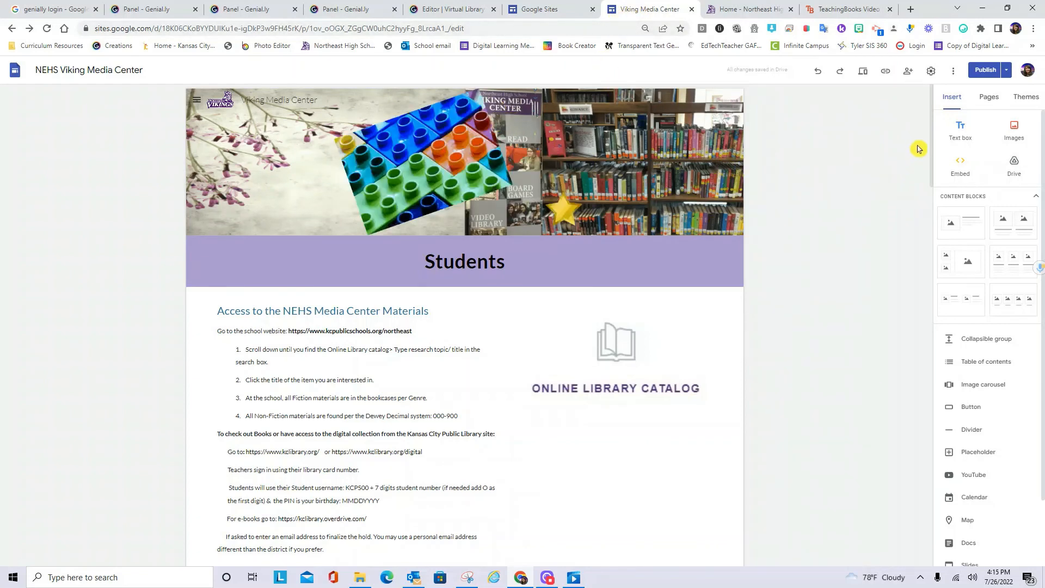
{"action": "left_click_drag", "start_coordinate": [933, 145], "coordinate": [919, 259]}
{"action": "left_click", "coordinate": [932, 164]}
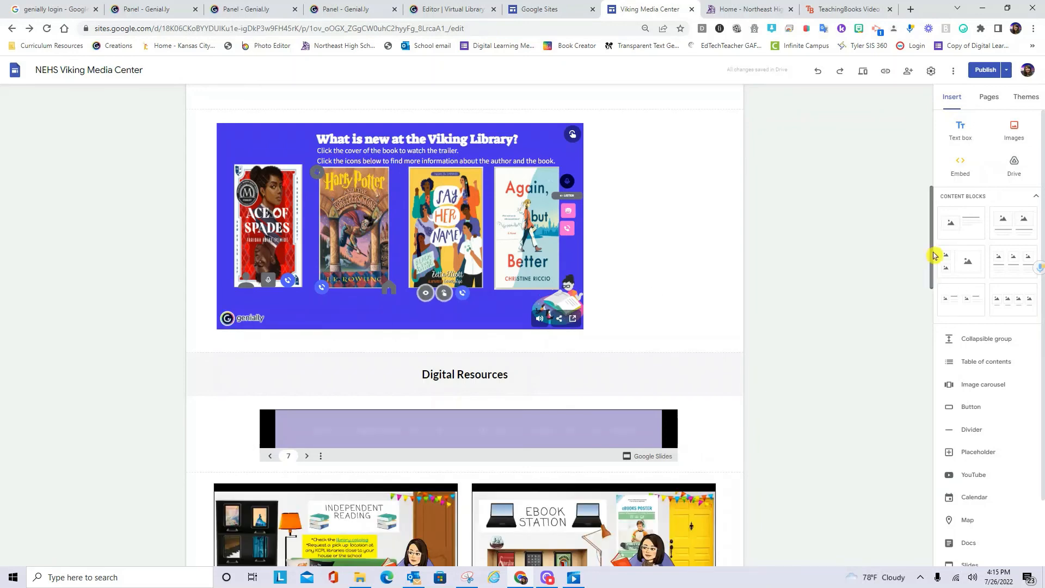
{"action": "scroll", "coordinate": [635, 432], "scroll_direction": "up", "scroll_amount": 2}
{"action": "left_click", "coordinate": [612, 439]}
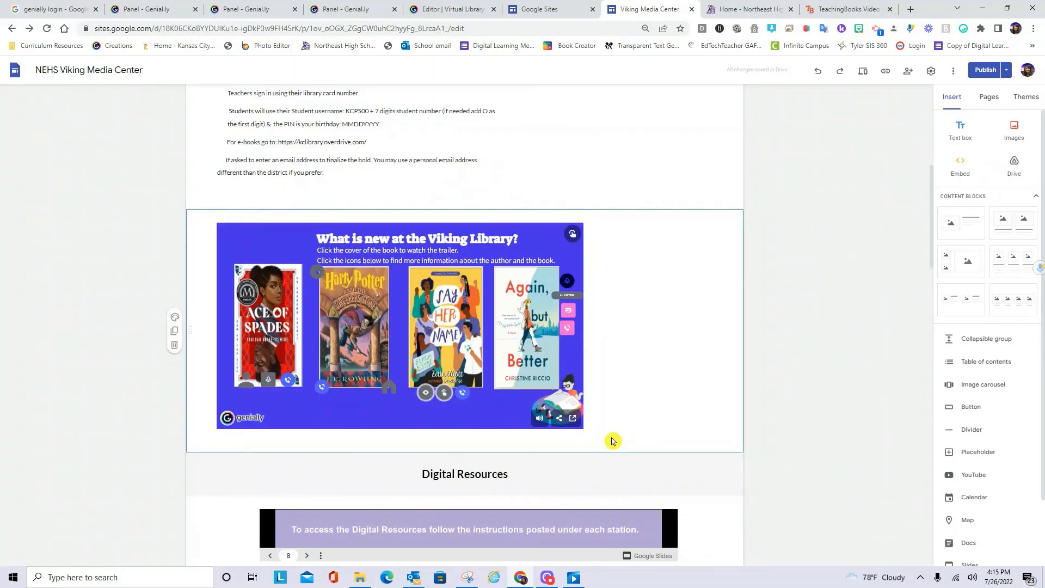
Embed the copied Virtual Library code from the web into the page below the "What is new at the Viking Library?" section.
{"action": "left_click", "coordinate": [958, 174]}
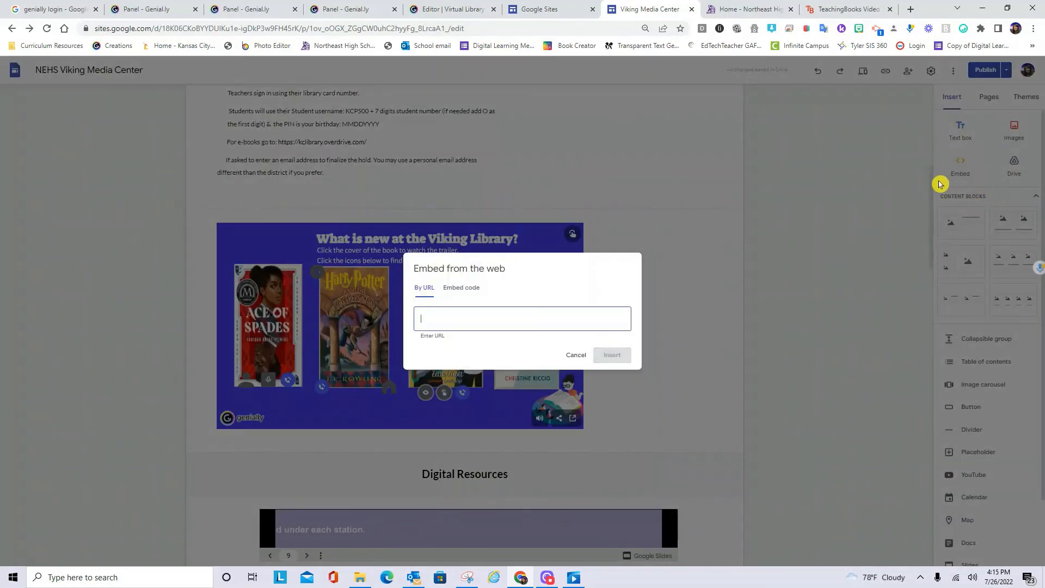
{"action": "left_click", "coordinate": [469, 289]}
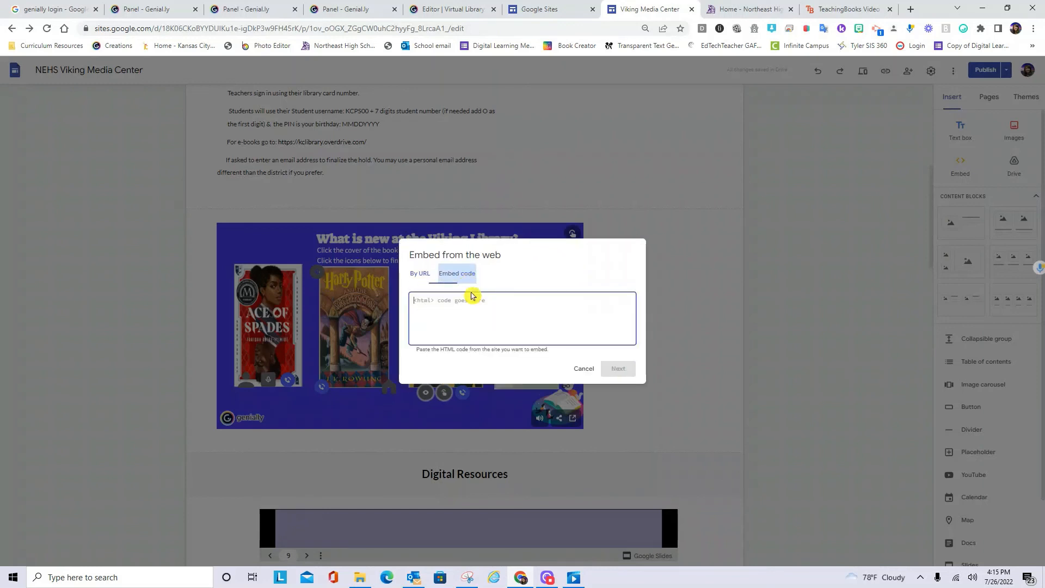
{"action": "key", "text": "ctrl+v"}
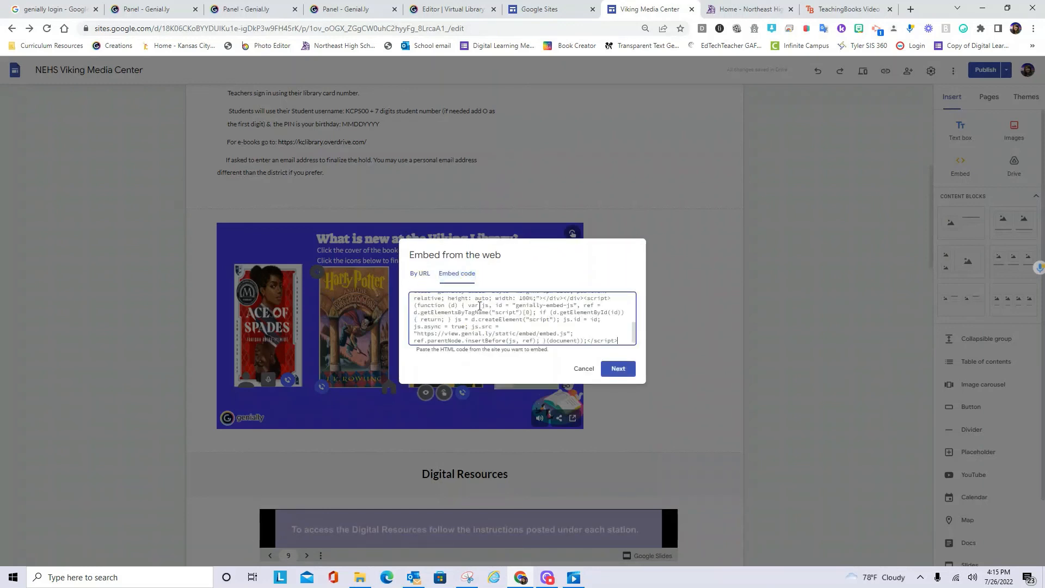
{"action": "left_click", "coordinate": [695, 374]}
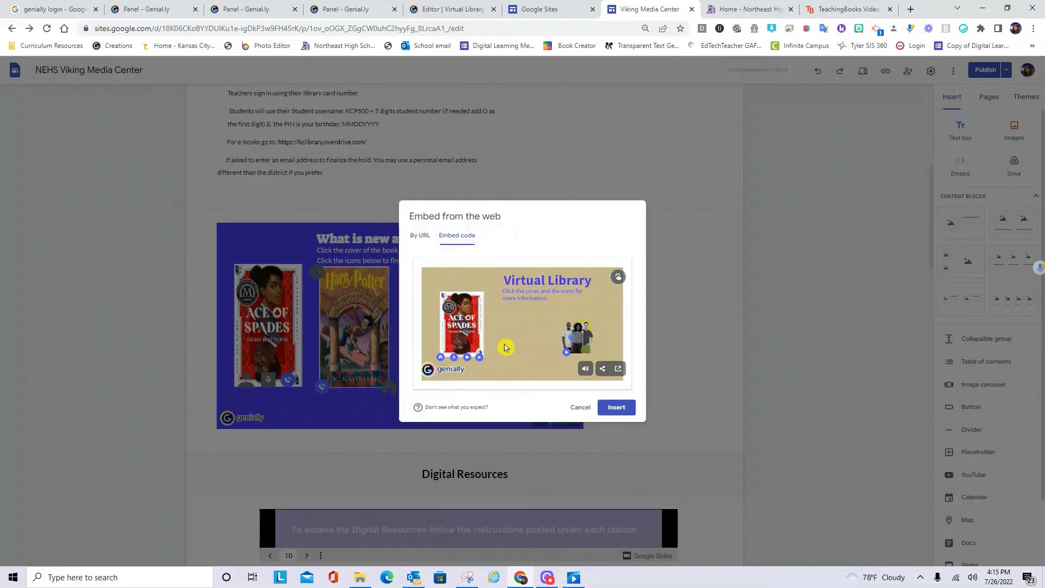
{"action": "left_click", "coordinate": [612, 409]}
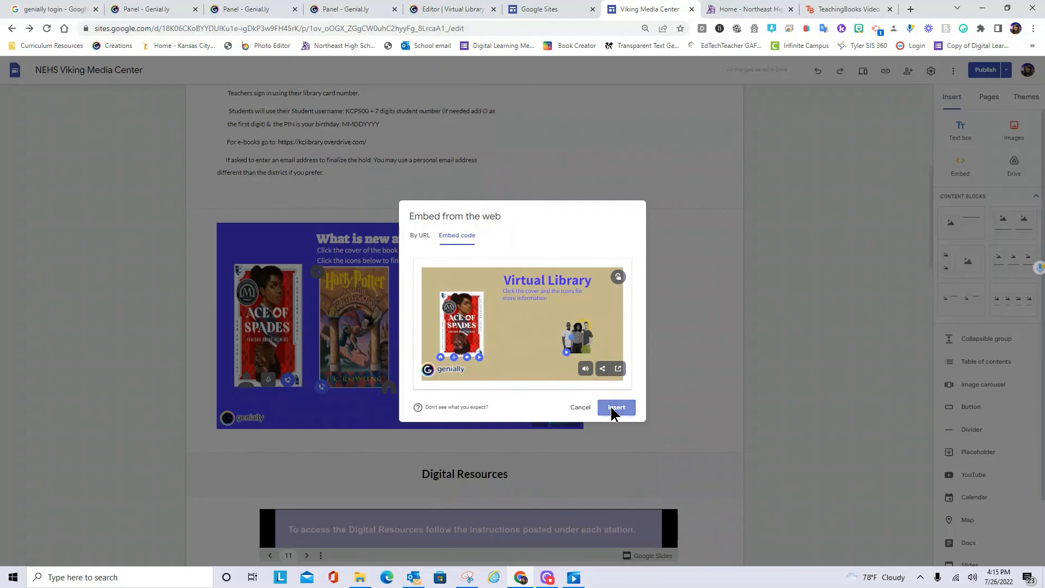
{"action": "left_click", "coordinate": [750, 388]}
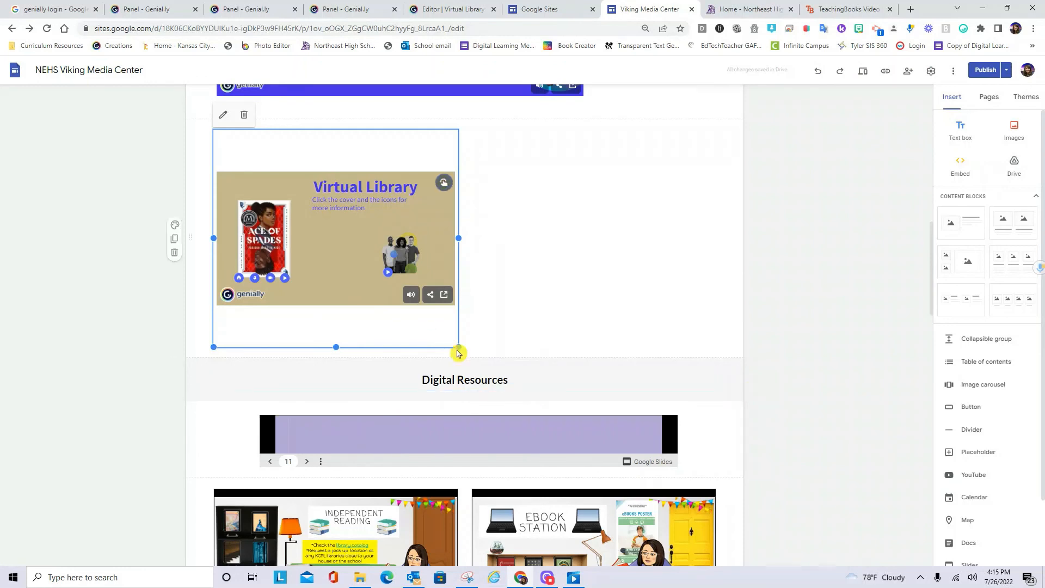
Enlarge the embedded Virtual Library above Digital Resources and adjust its width so the whole Genially frame fits.
{"action": "left_click_drag", "start_coordinate": [457, 354], "coordinate": [672, 368]}
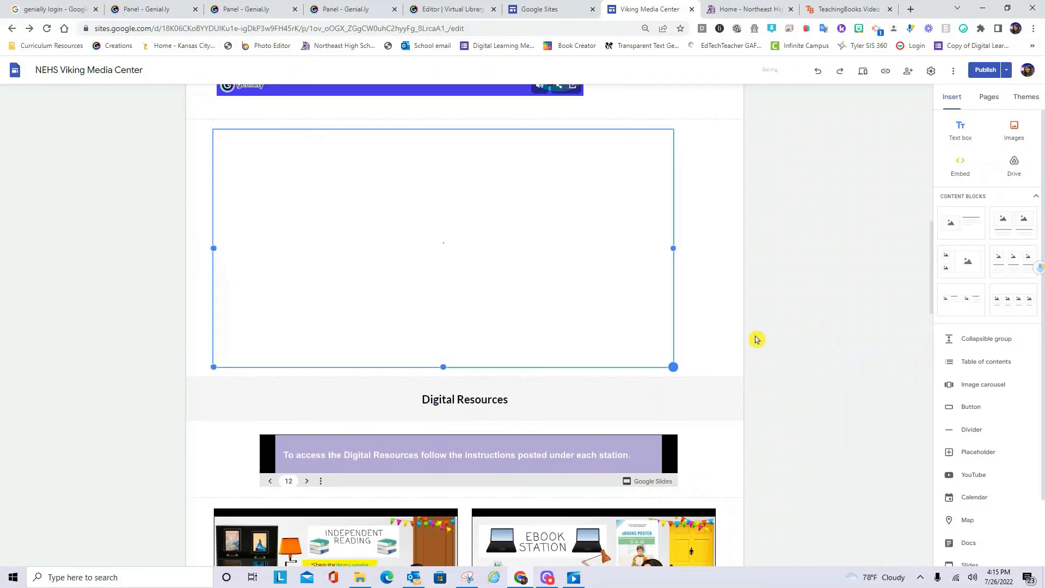
{"action": "left_click", "coordinate": [833, 298]}
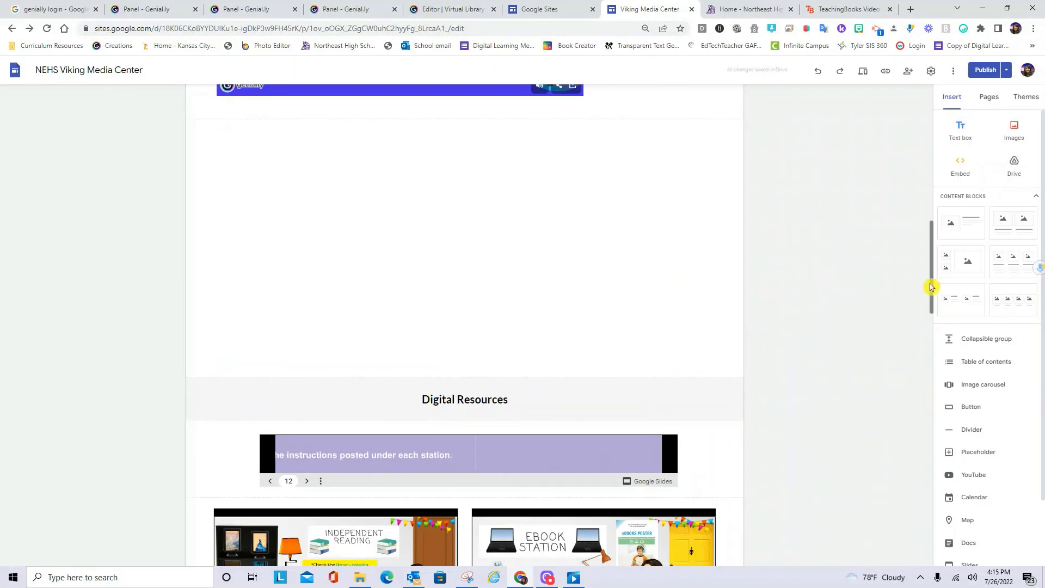
{"action": "left_click_drag", "start_coordinate": [933, 282], "coordinate": [933, 270]}
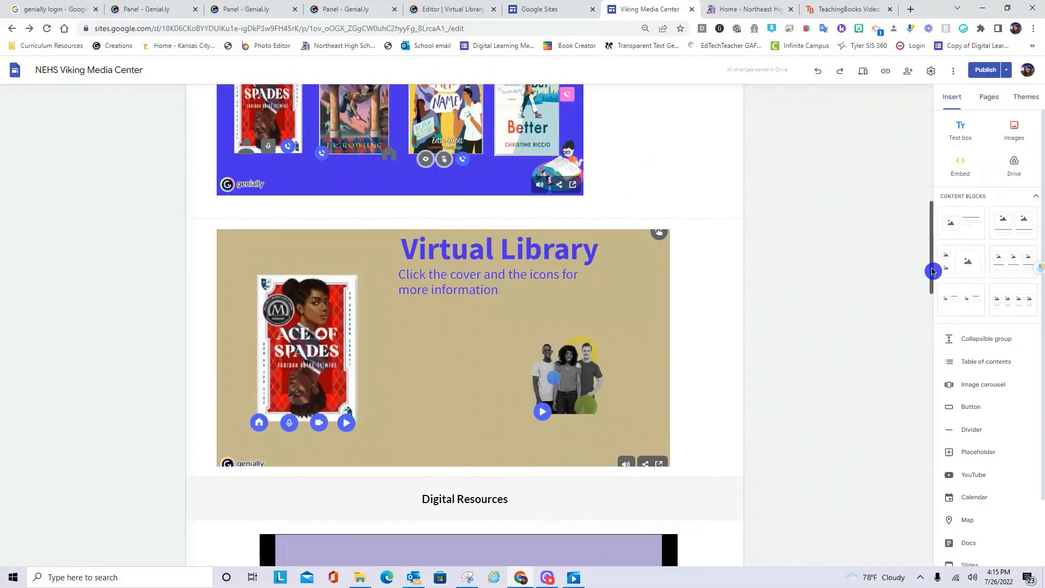
{"action": "left_click", "coordinate": [670, 422]}
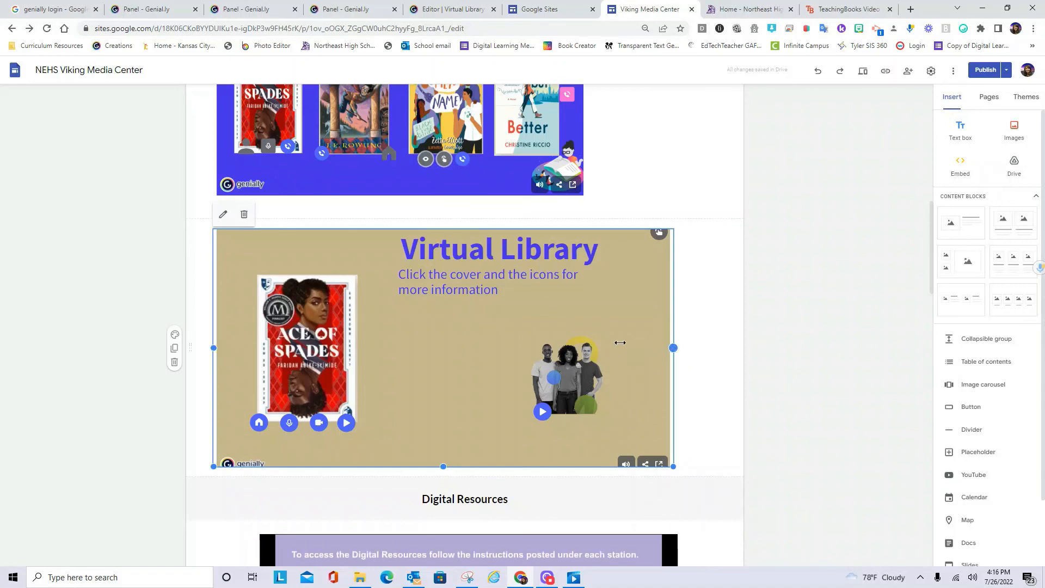
{"action": "left_click_drag", "start_coordinate": [620, 343], "coordinate": [630, 347]}
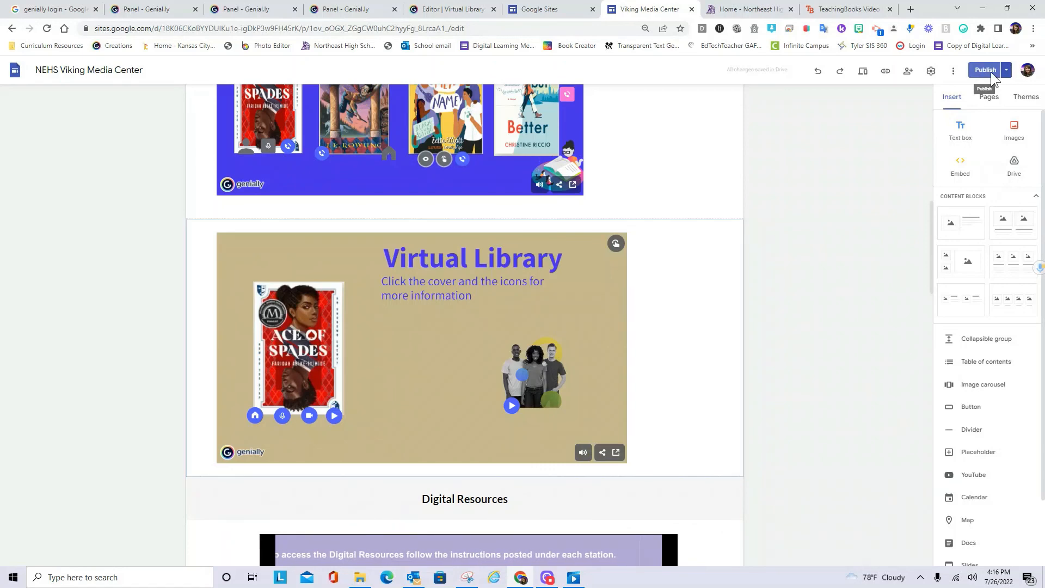
Publish the site with the updated Students page after reviewing the changes.
{"action": "left_click", "coordinate": [990, 75]}
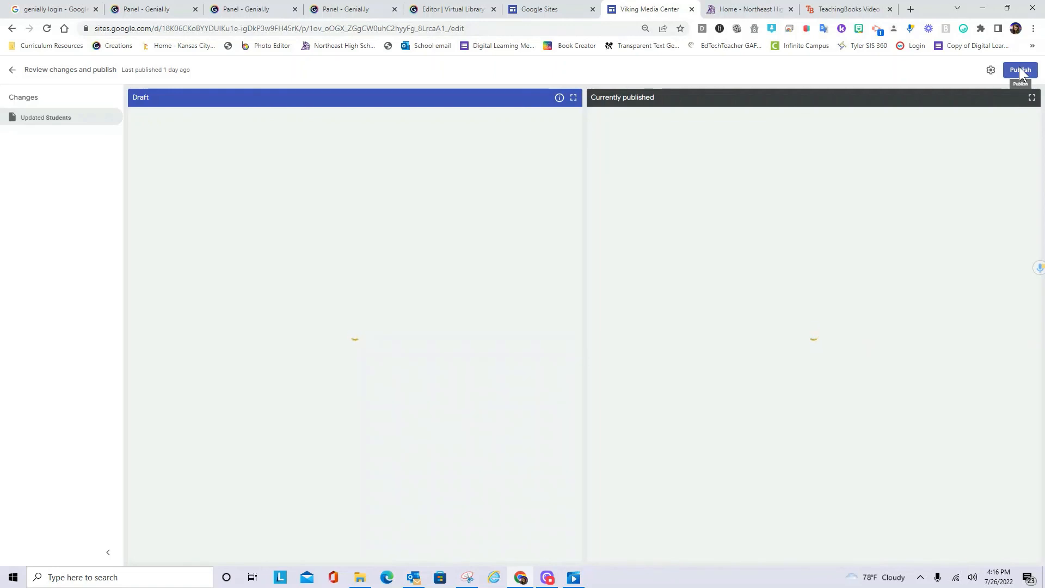
{"action": "left_click", "coordinate": [1020, 71]}
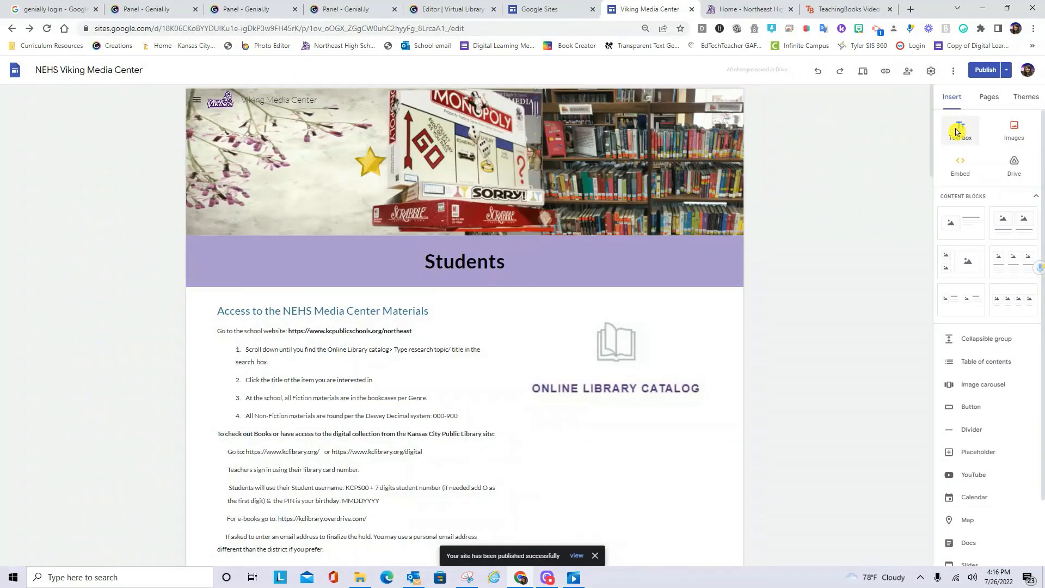
{"action": "mouse_move", "coordinate": [932, 150]}
{"action": "left_mouse_down"}
{"action": "mouse_move", "coordinate": [946, 294]}
{"action": "mouse_move", "coordinate": [941, 166]}
{"action": "left_mouse_up"}
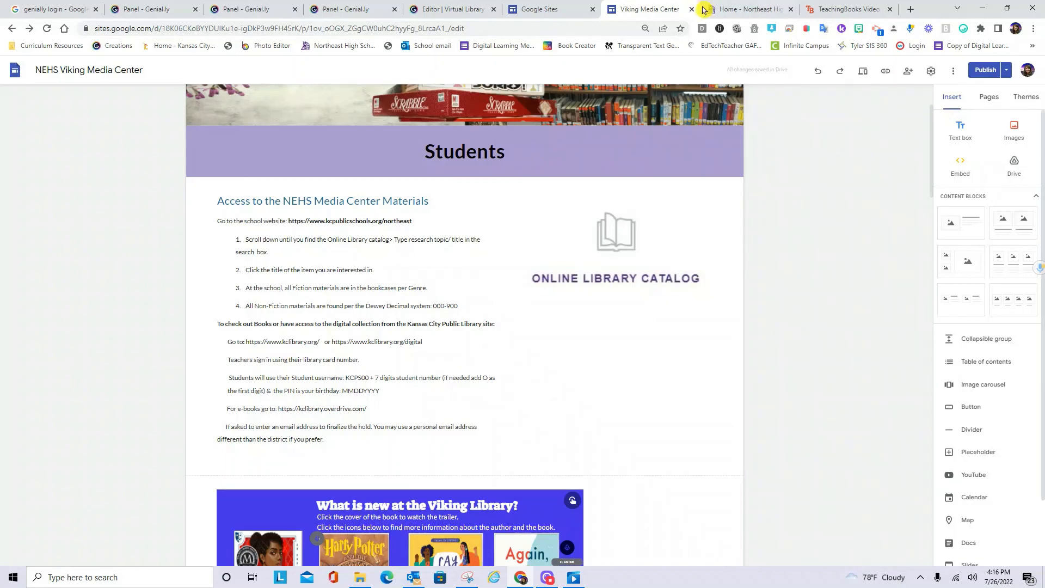
Switch to the Northeast High School website, open Library under Student Life and look over the published Viking Media Center home page.
{"action": "left_click", "coordinate": [735, 9]}
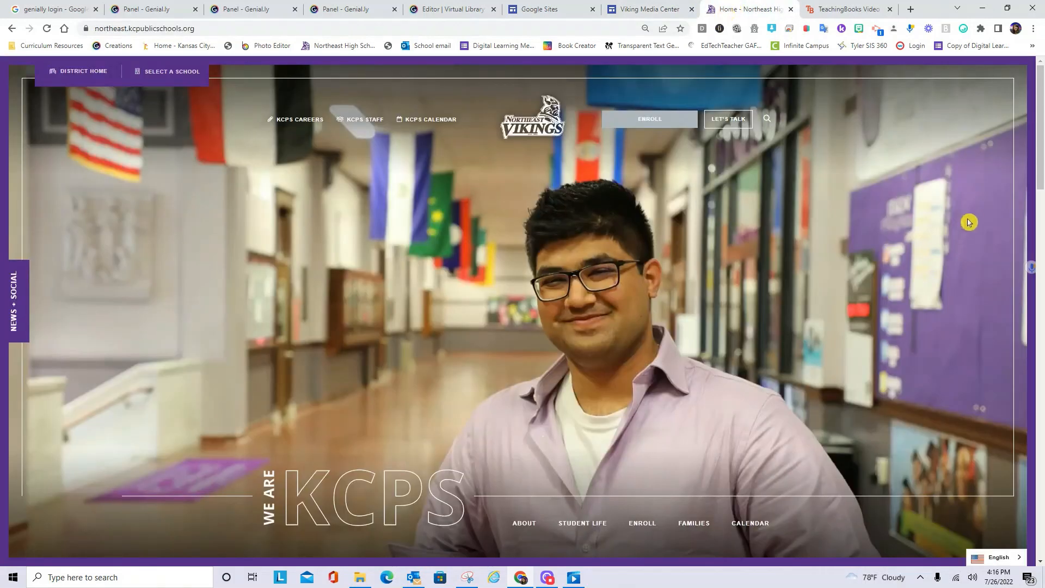
{"action": "left_click_drag", "start_coordinate": [1039, 175], "coordinate": [1040, 187]}
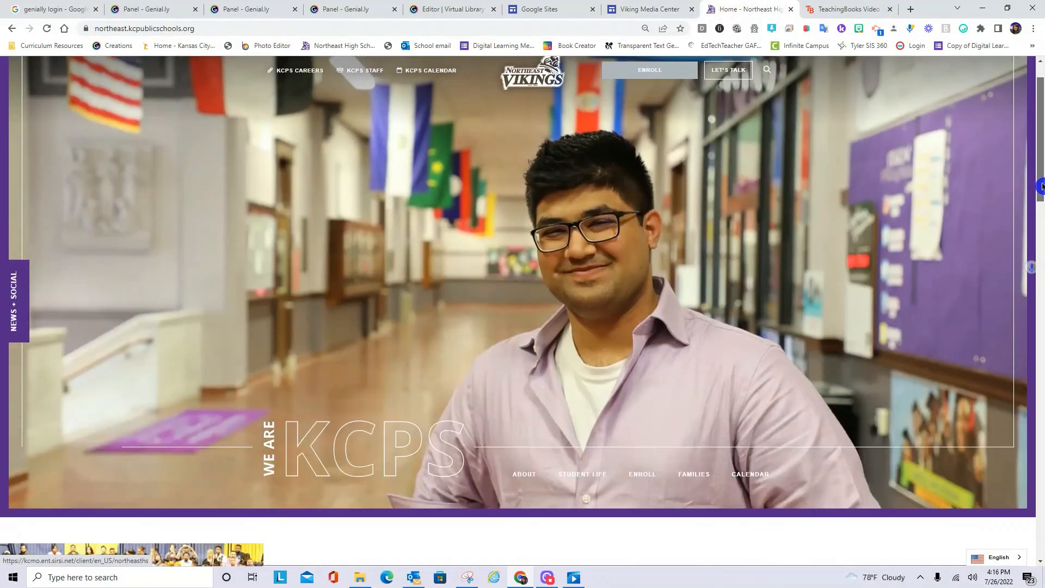
{"action": "mouse_move", "coordinate": [586, 470]}
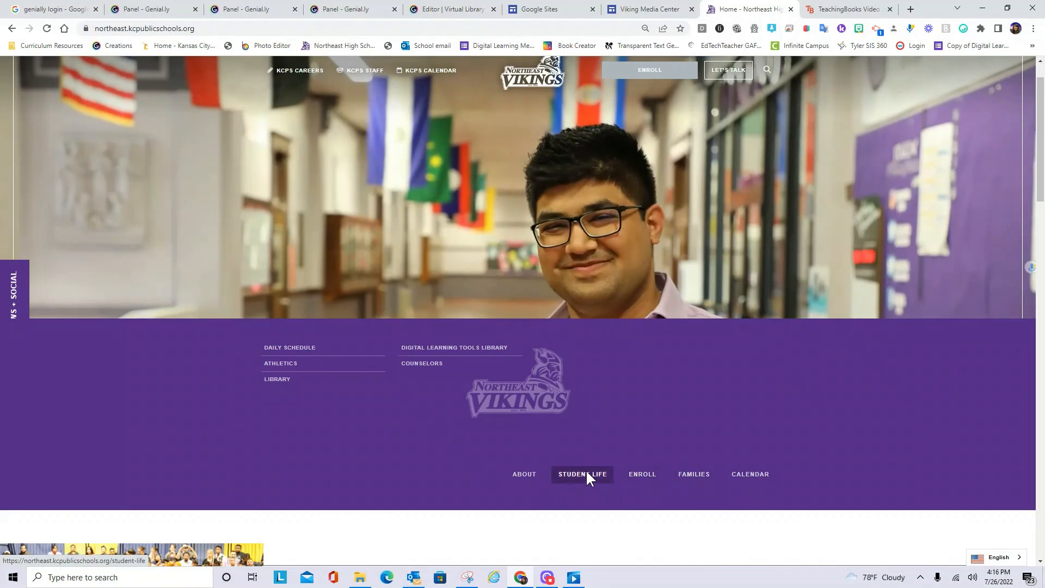
{"action": "left_click", "coordinate": [277, 380]}
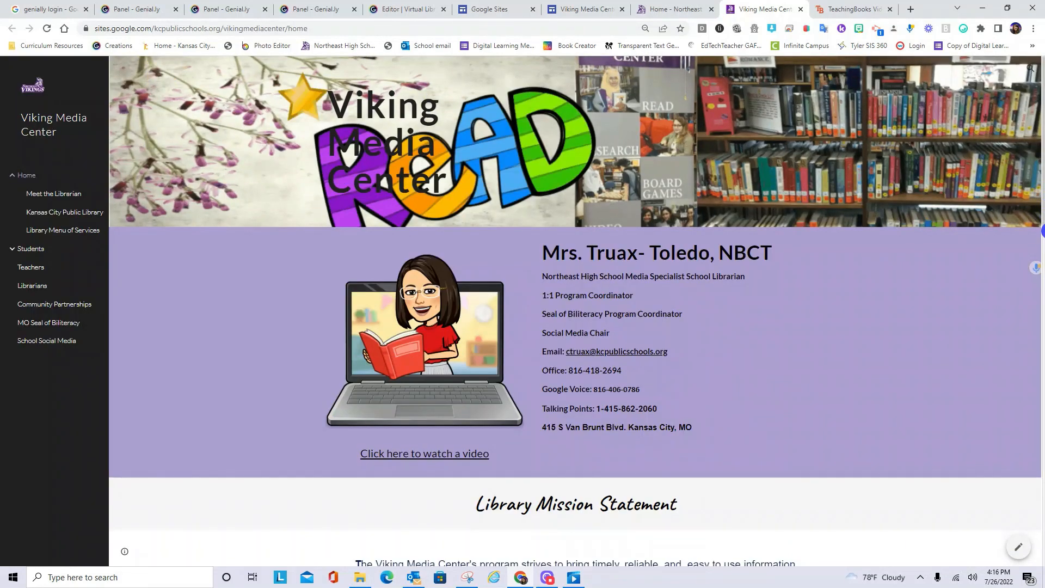
{"action": "scroll", "coordinate": [1041, 231], "scroll_direction": "down", "scroll_amount": 4}
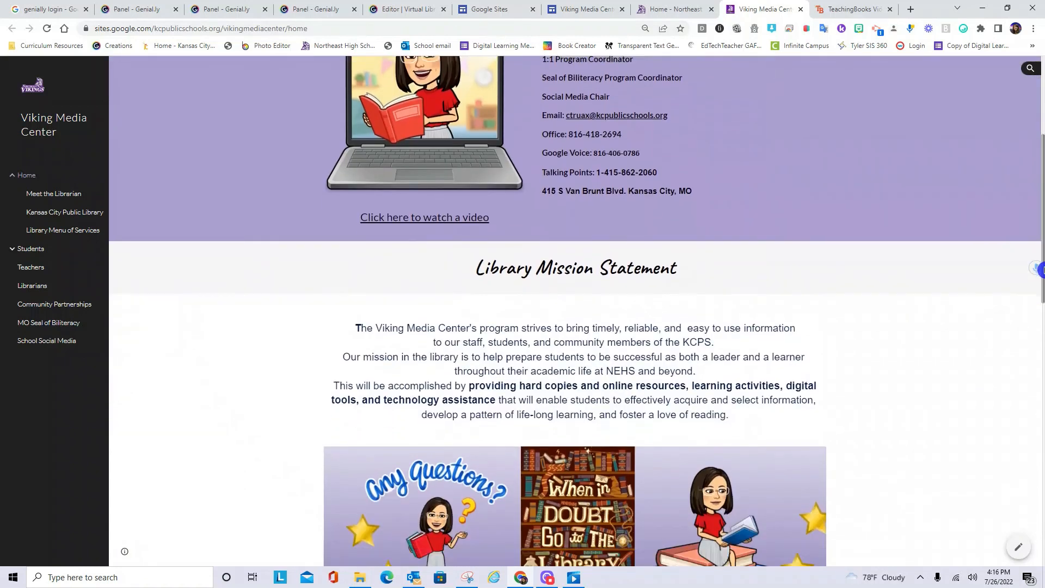
{"action": "left_click_drag", "start_coordinate": [1041, 269], "coordinate": [1044, 182]}
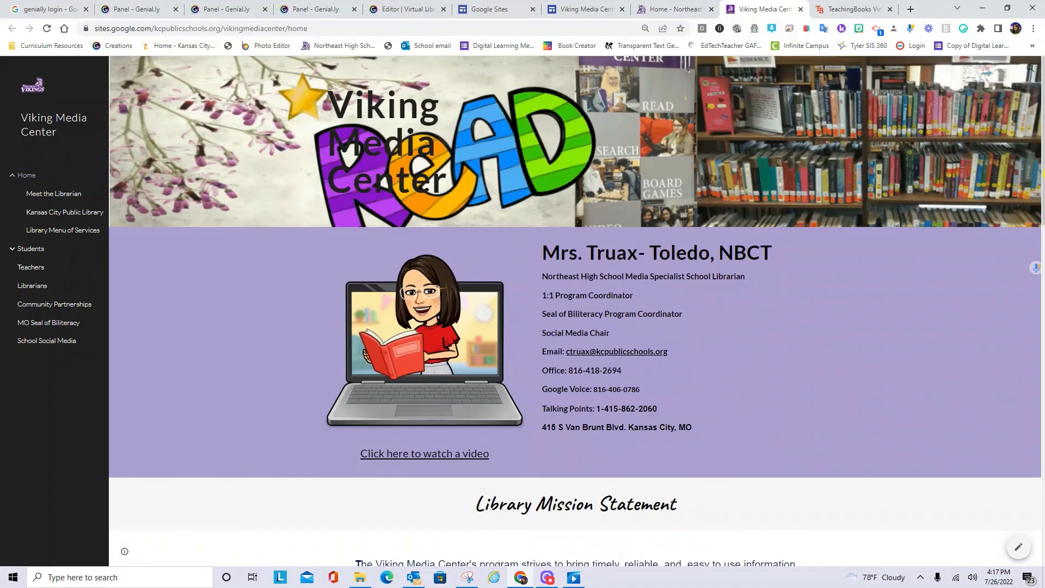